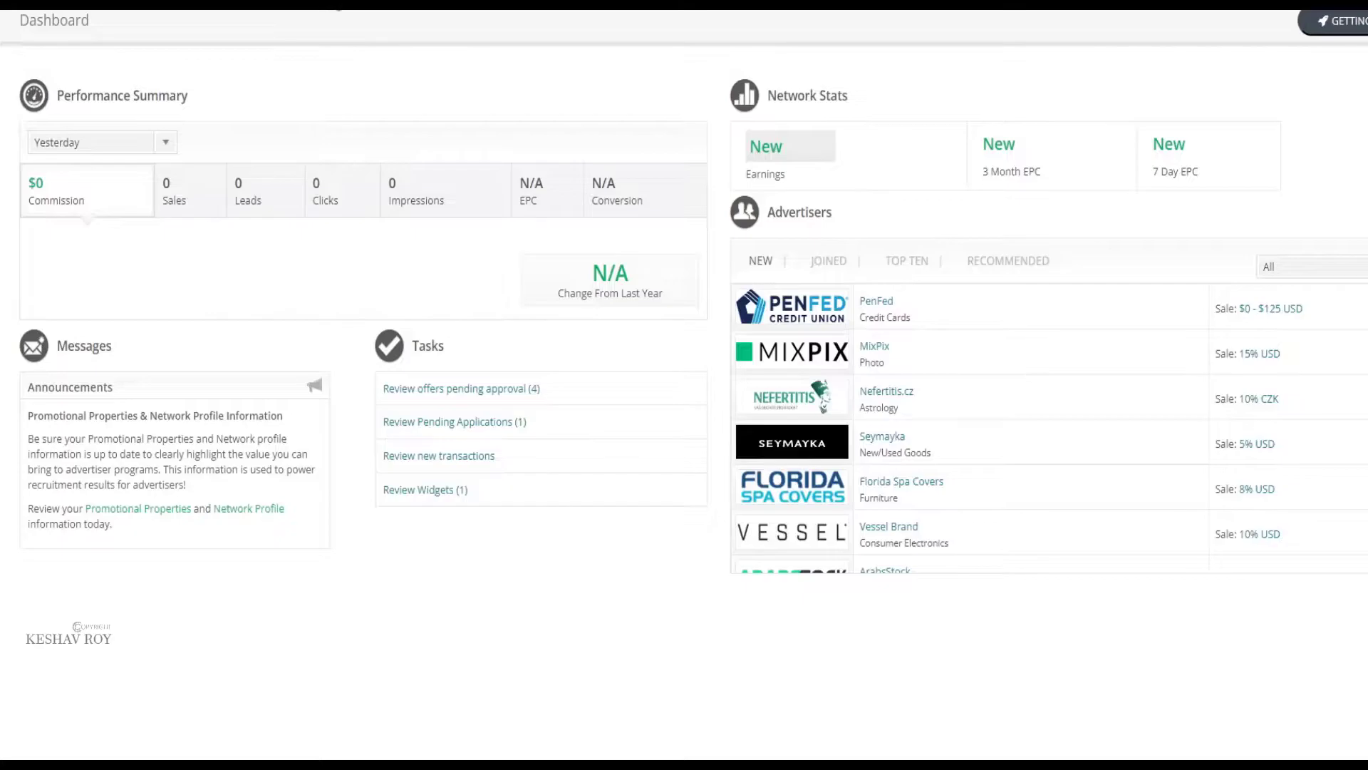
Step: Start creating a new widget of the Slideshow type
mouse_move(329, 6)
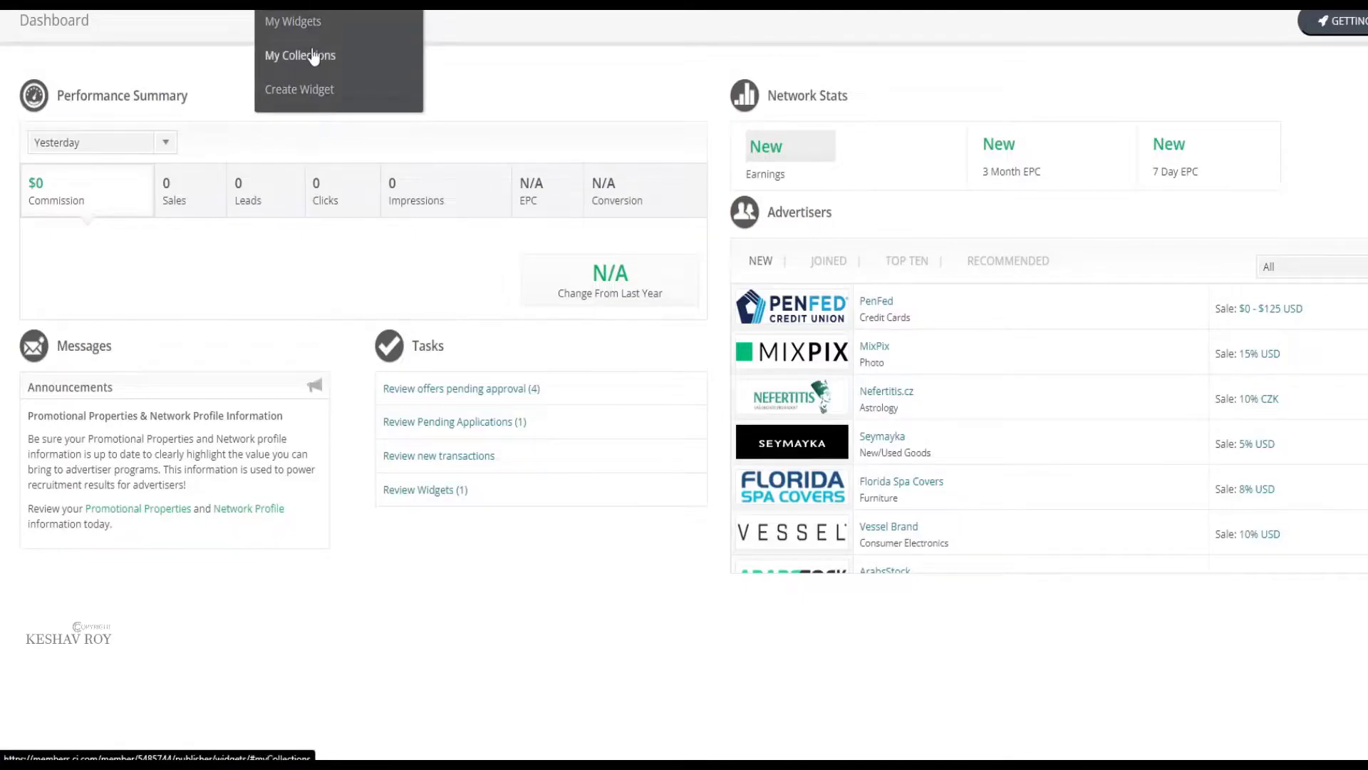
left_click(305, 90)
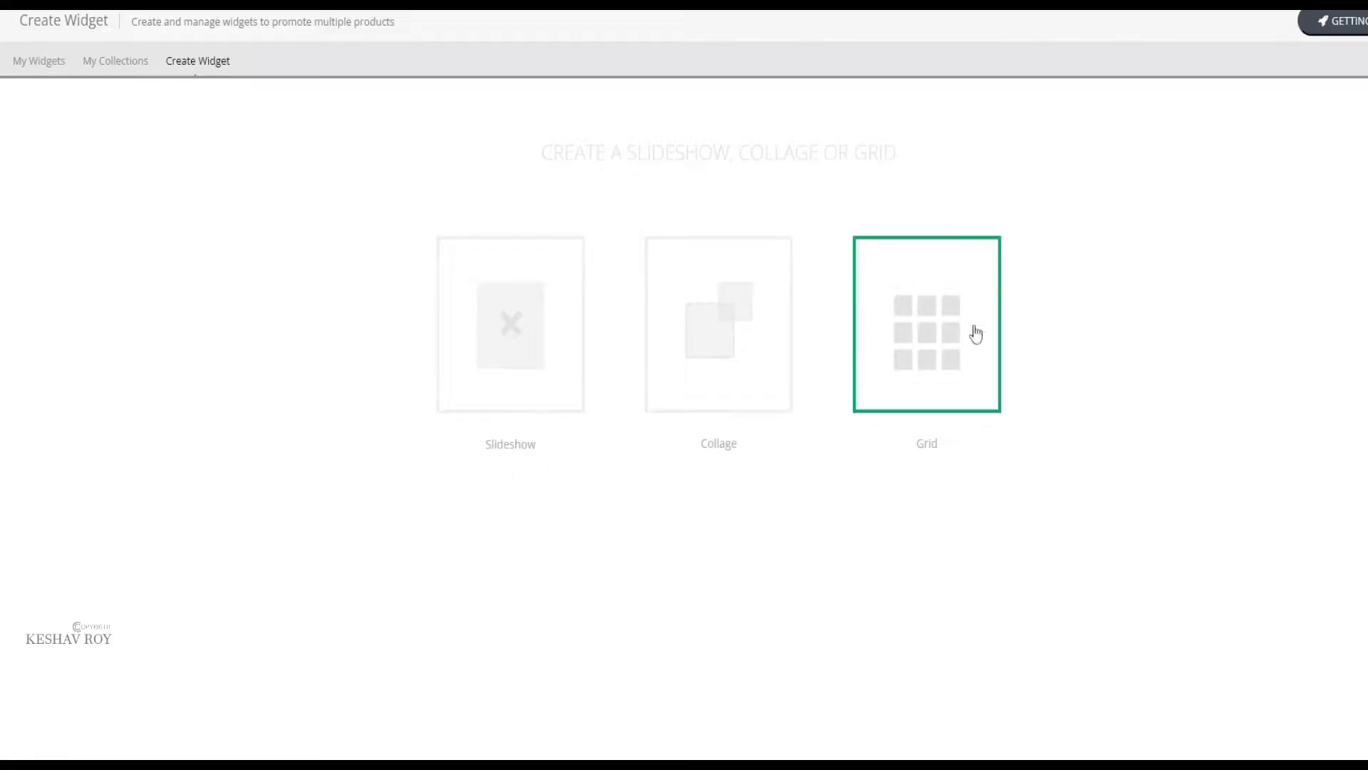
left_click(496, 377)
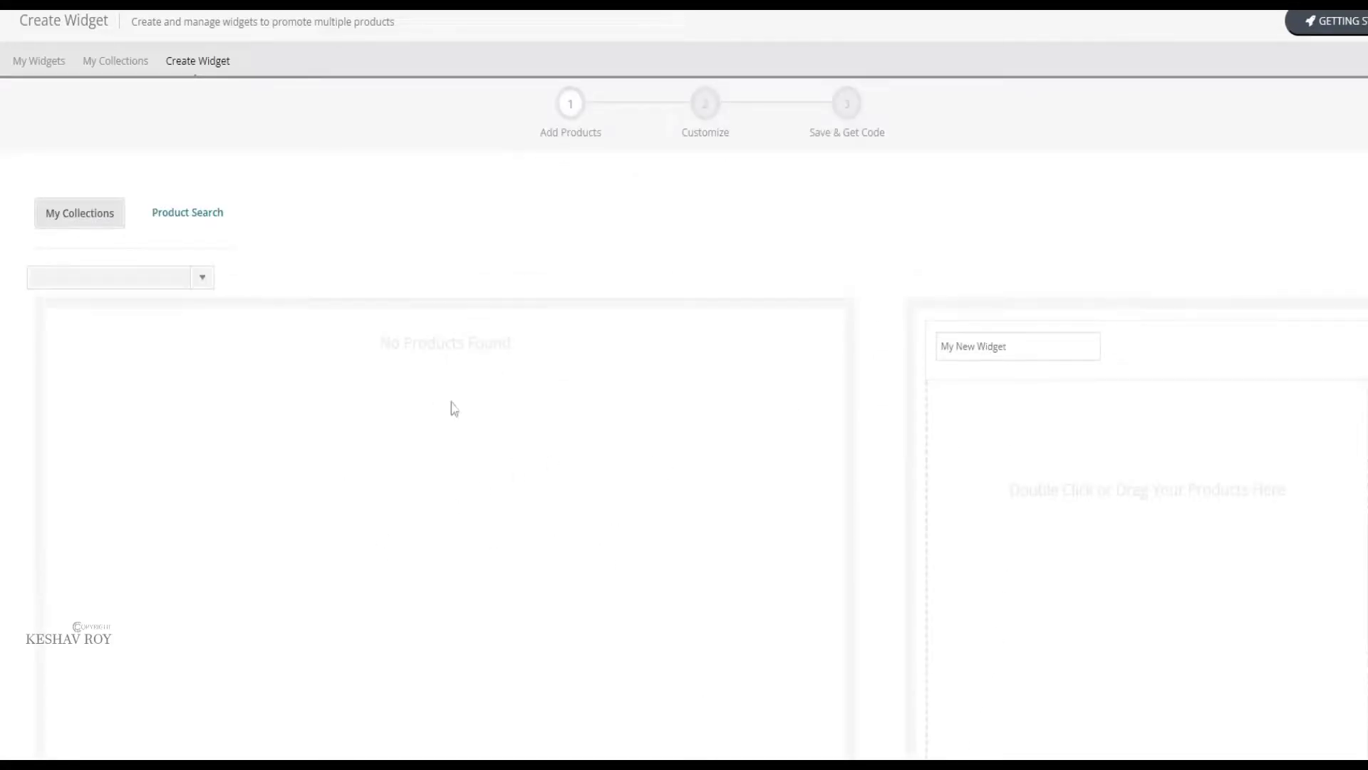
scroll(245, 428, "down", 5)
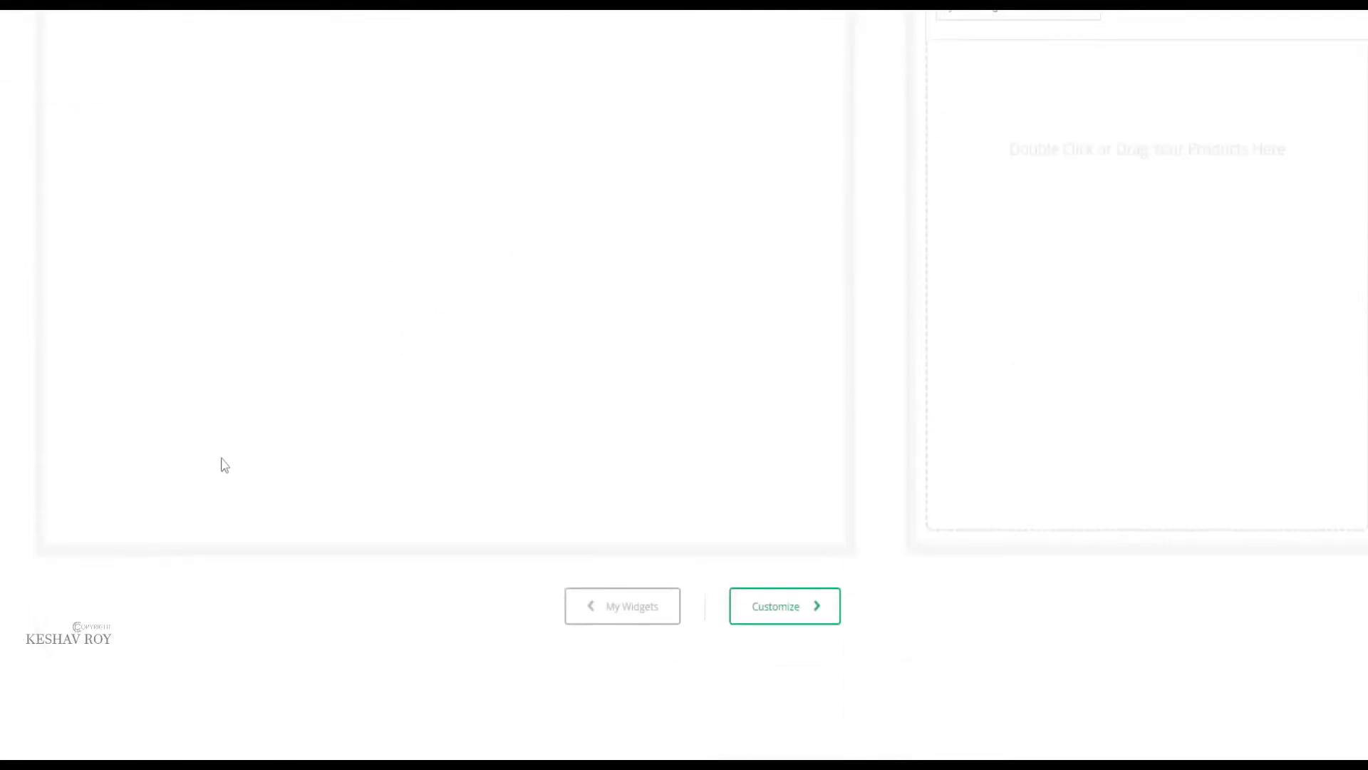
scroll(492, 605, "up", 5)
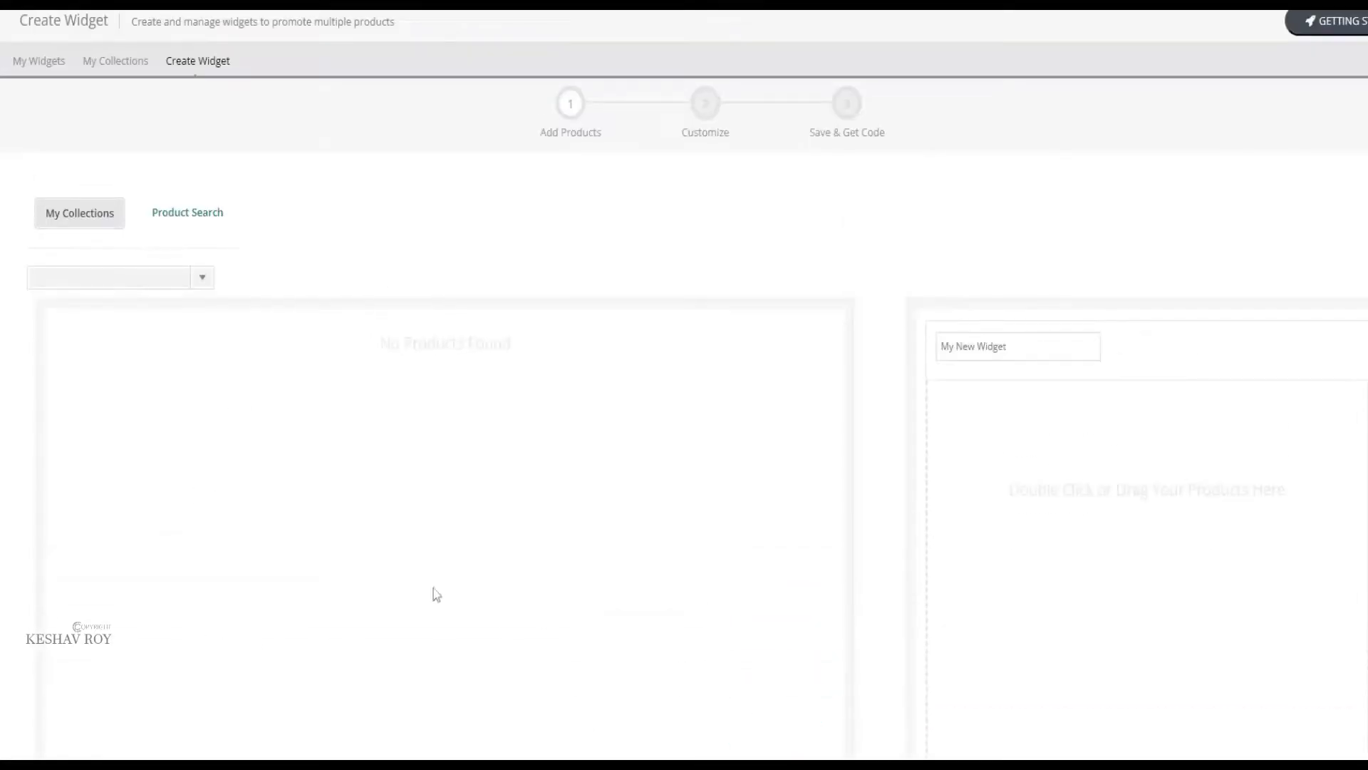
Step: Run a product search for the widget with the serviceable area set to IN - INDIA
left_click(180, 213)
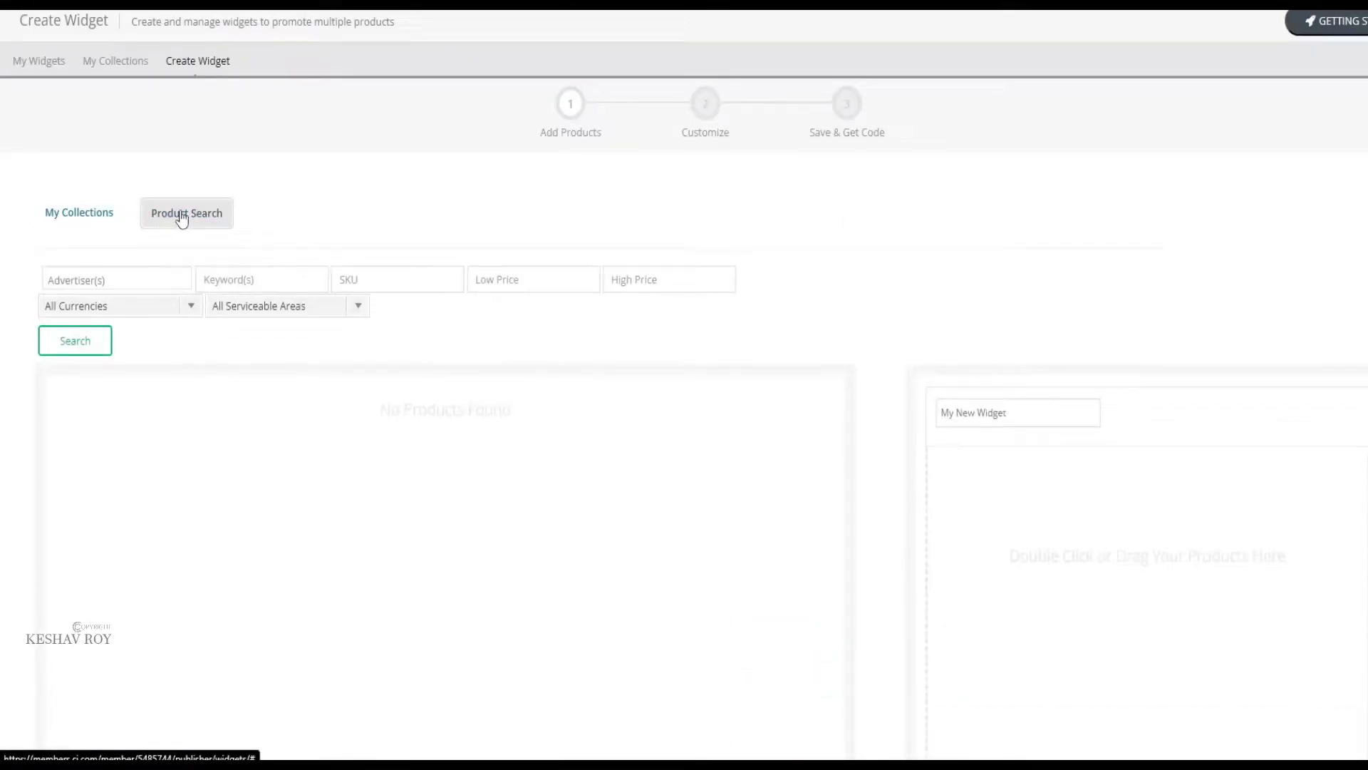
scroll(107, 453, "down", 5)
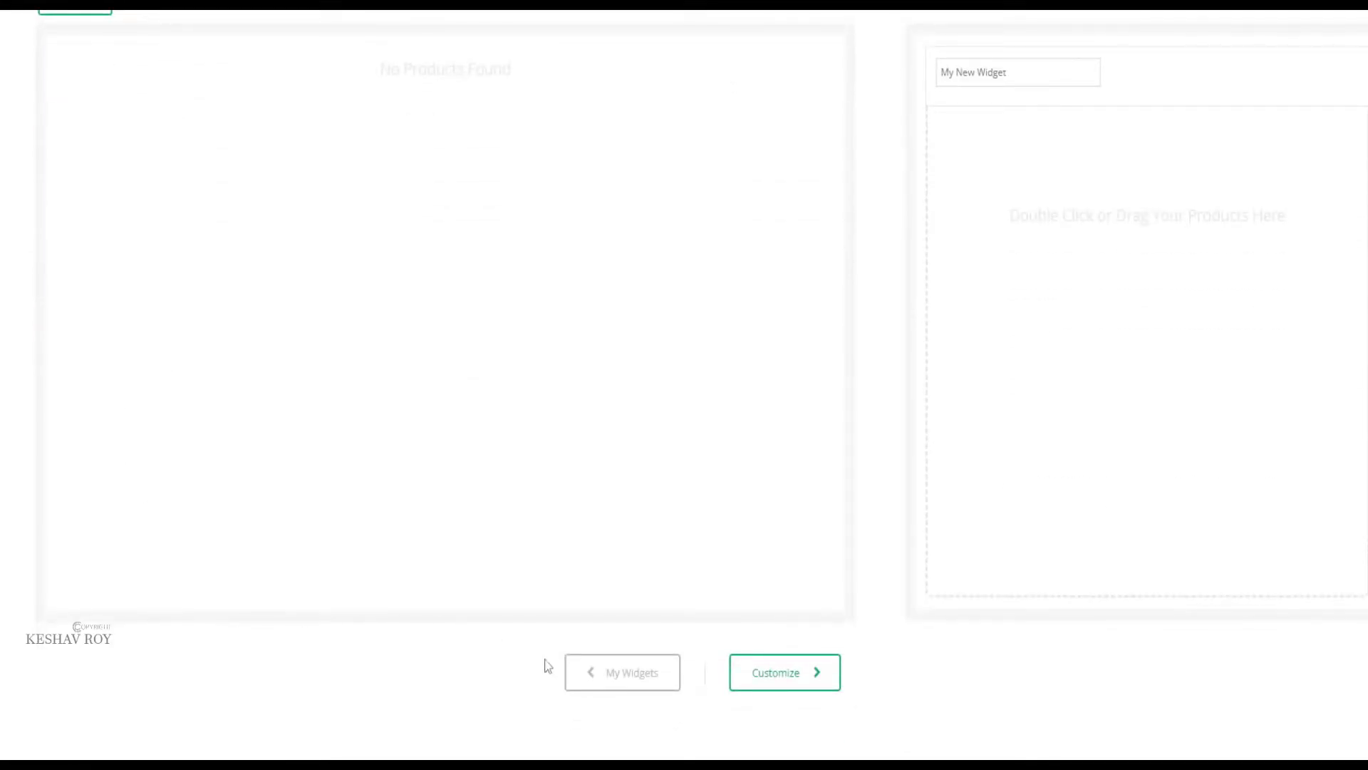
scroll(536, 655, "up", 5)
left_click(152, 305)
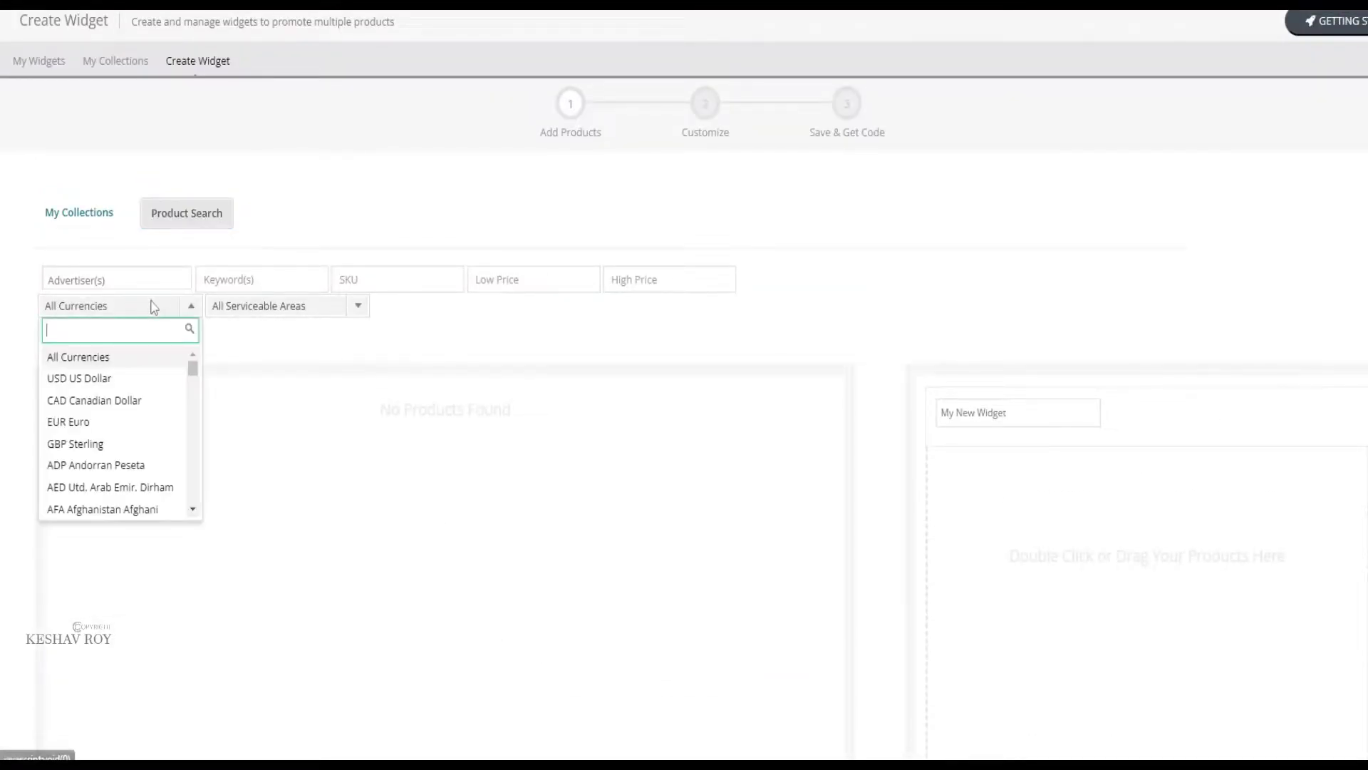
left_click(250, 306)
left_click(256, 307)
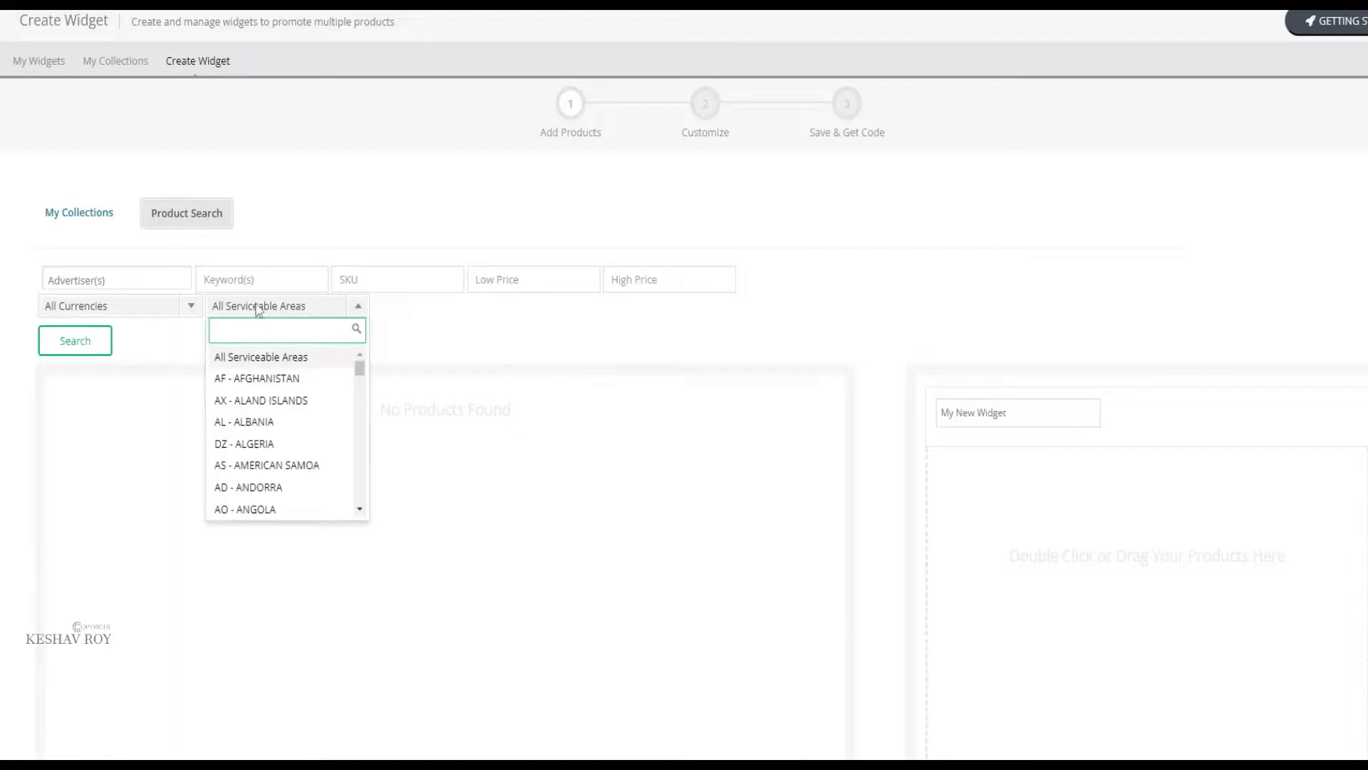
type("in")
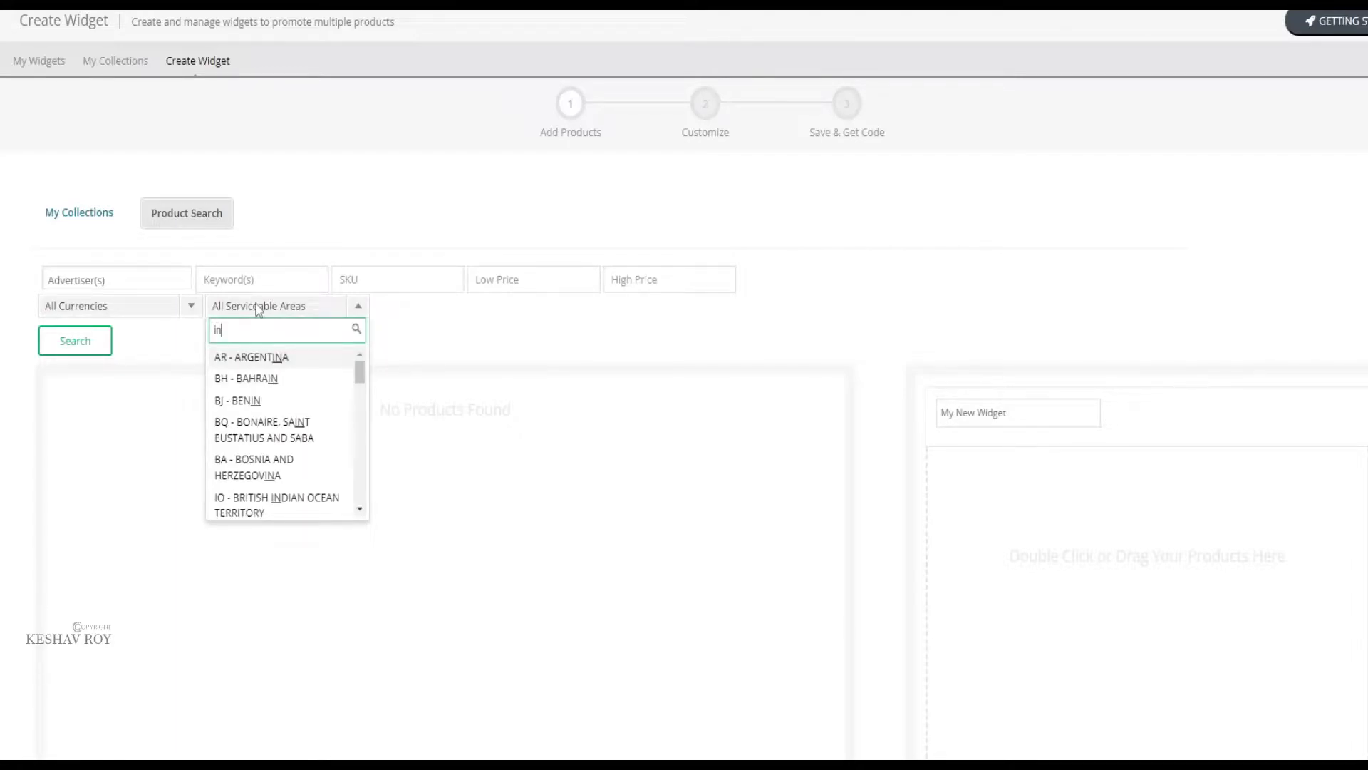
type("d")
left_click(259, 394)
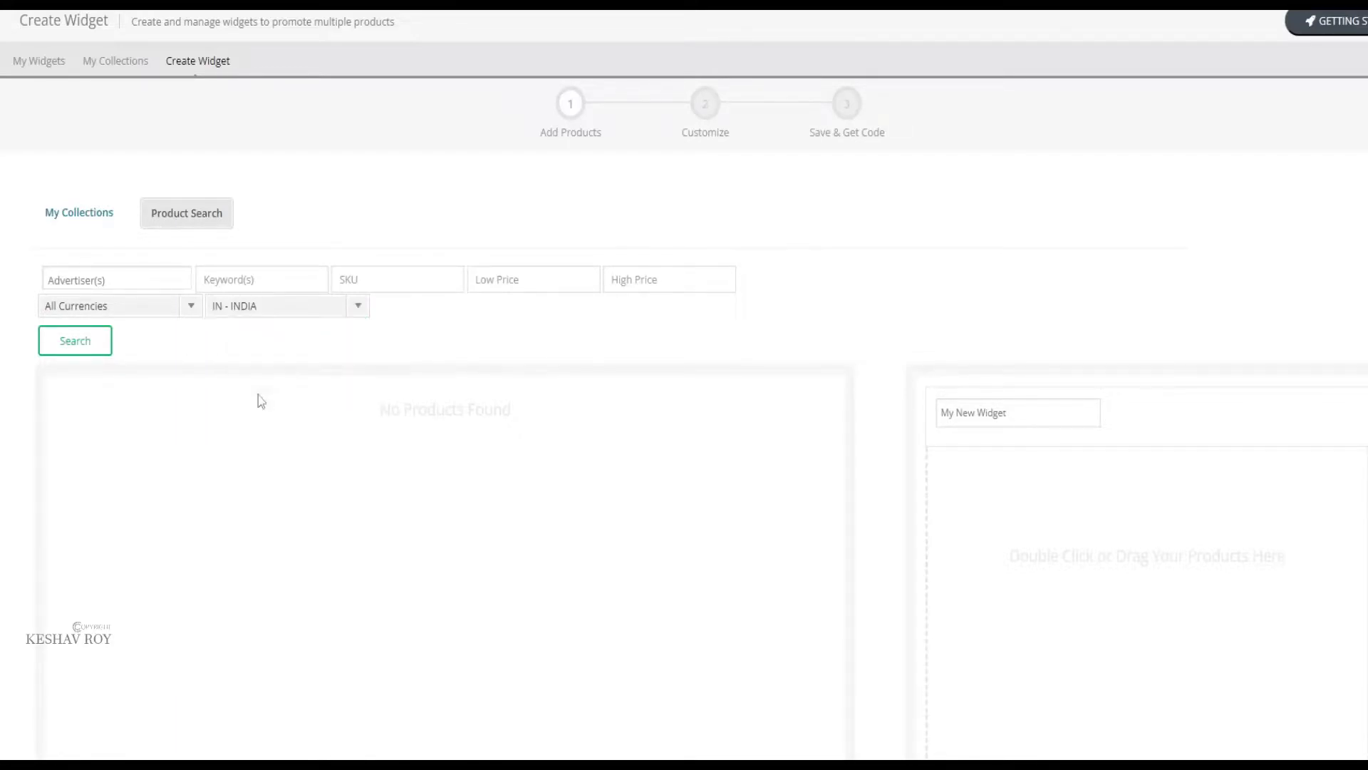
left_click(77, 338)
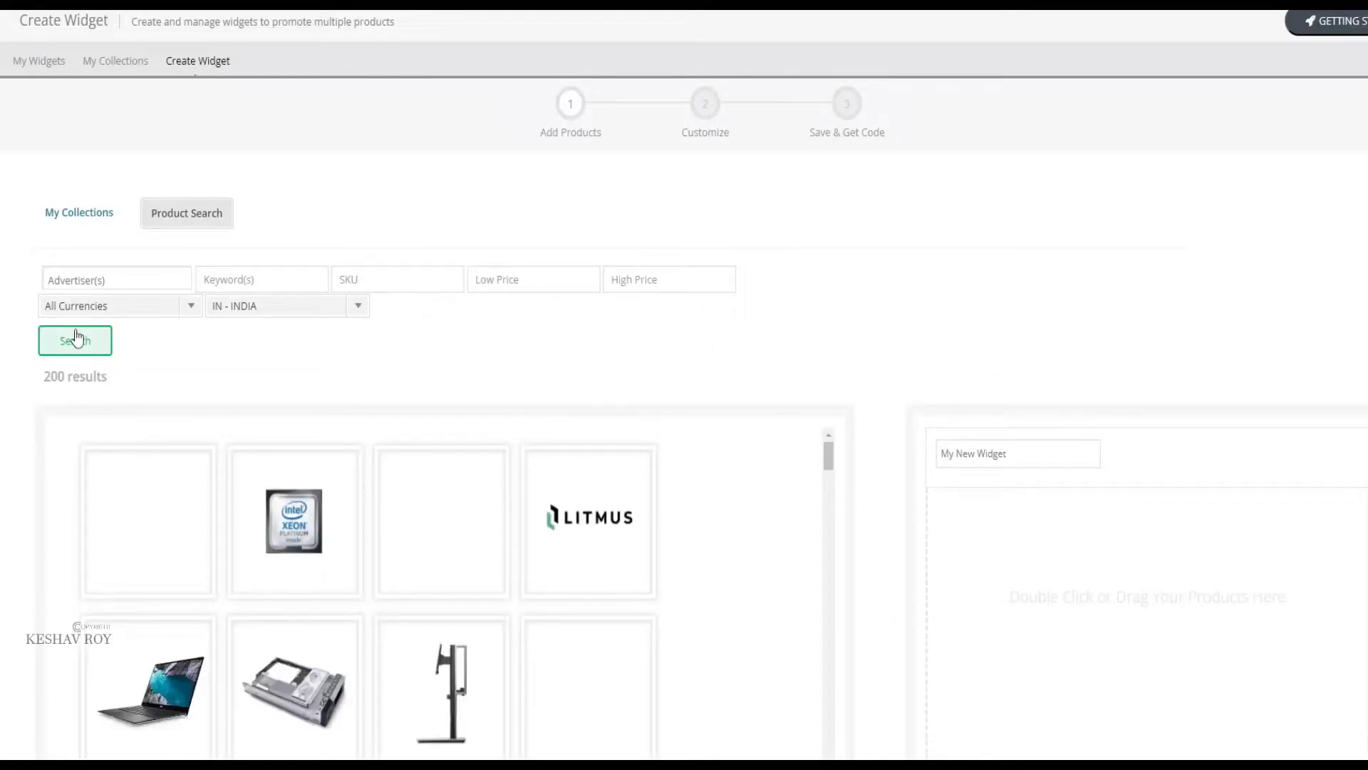
Step: Narrow the product search with the keyword kitchen
left_click(271, 283)
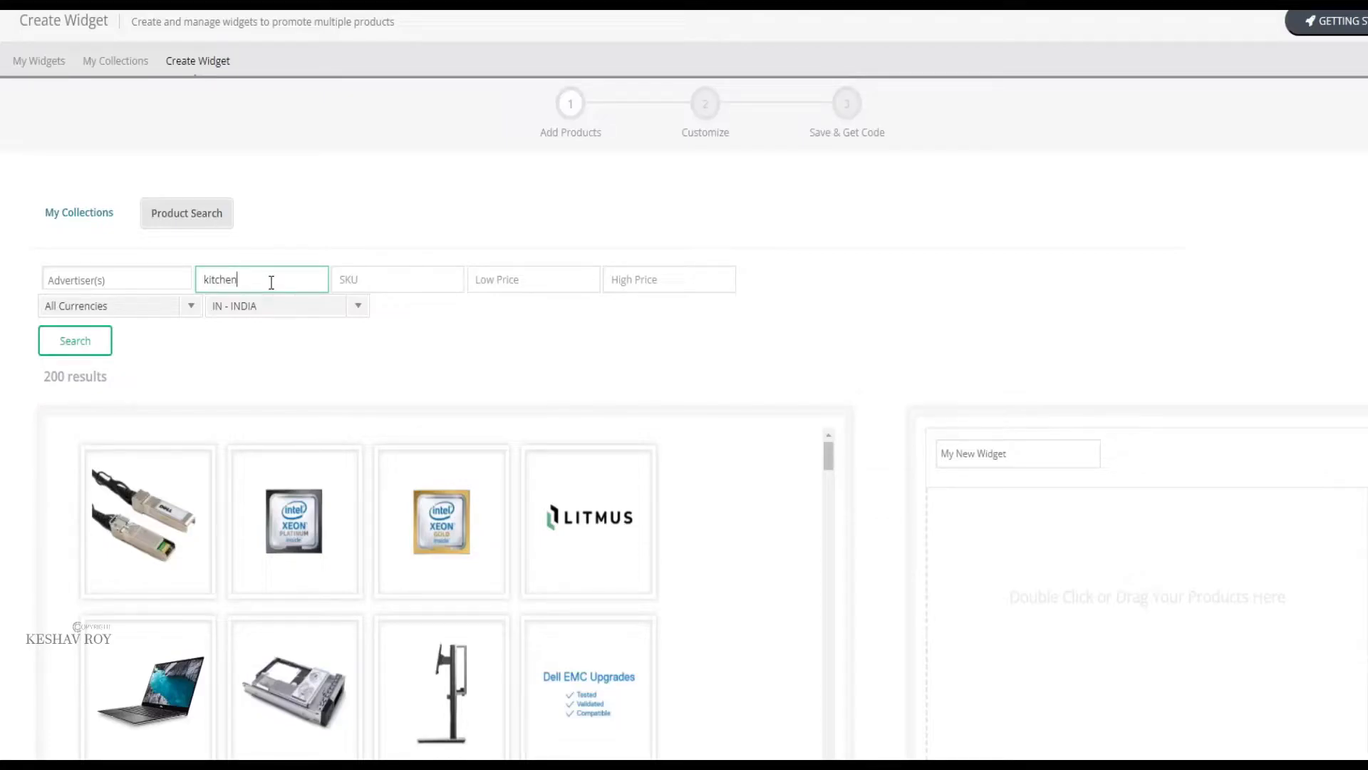
key("Return")
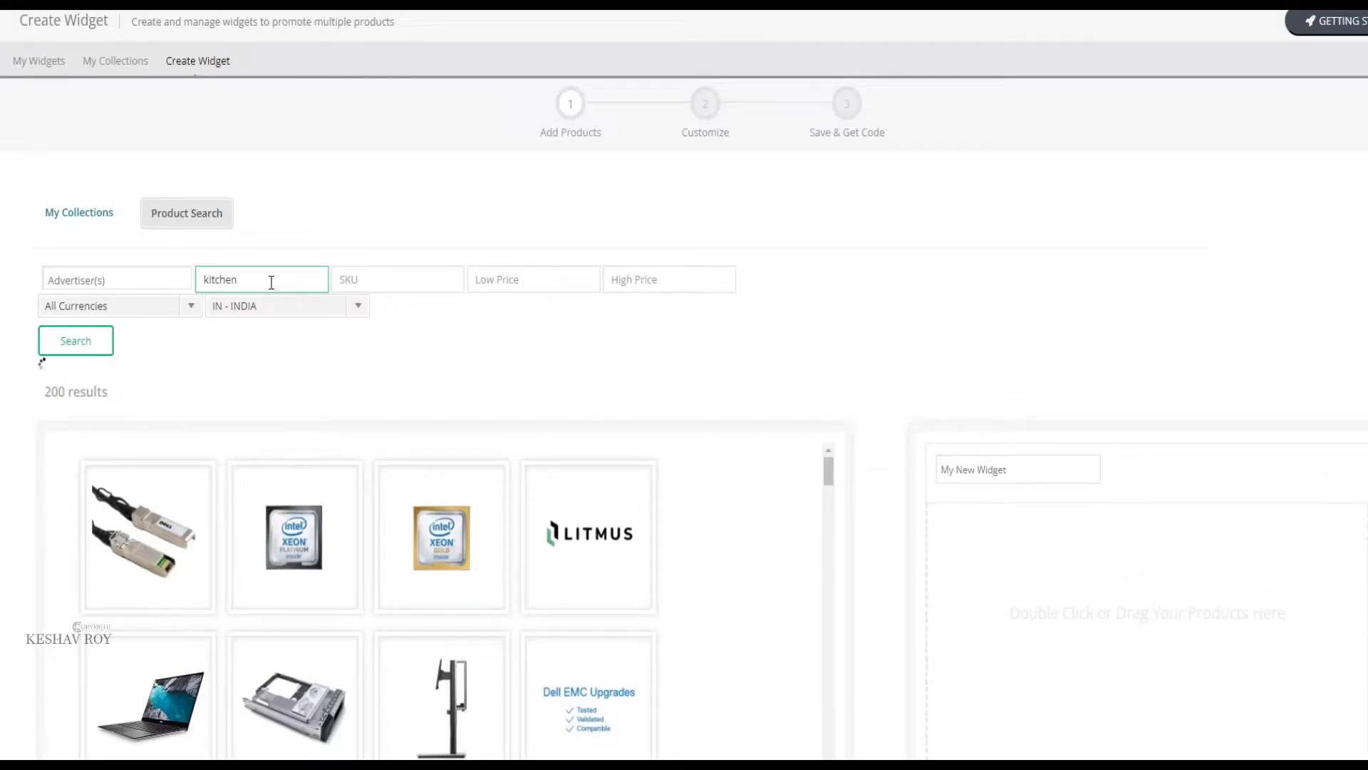
scroll(158, 718, "down", 1)
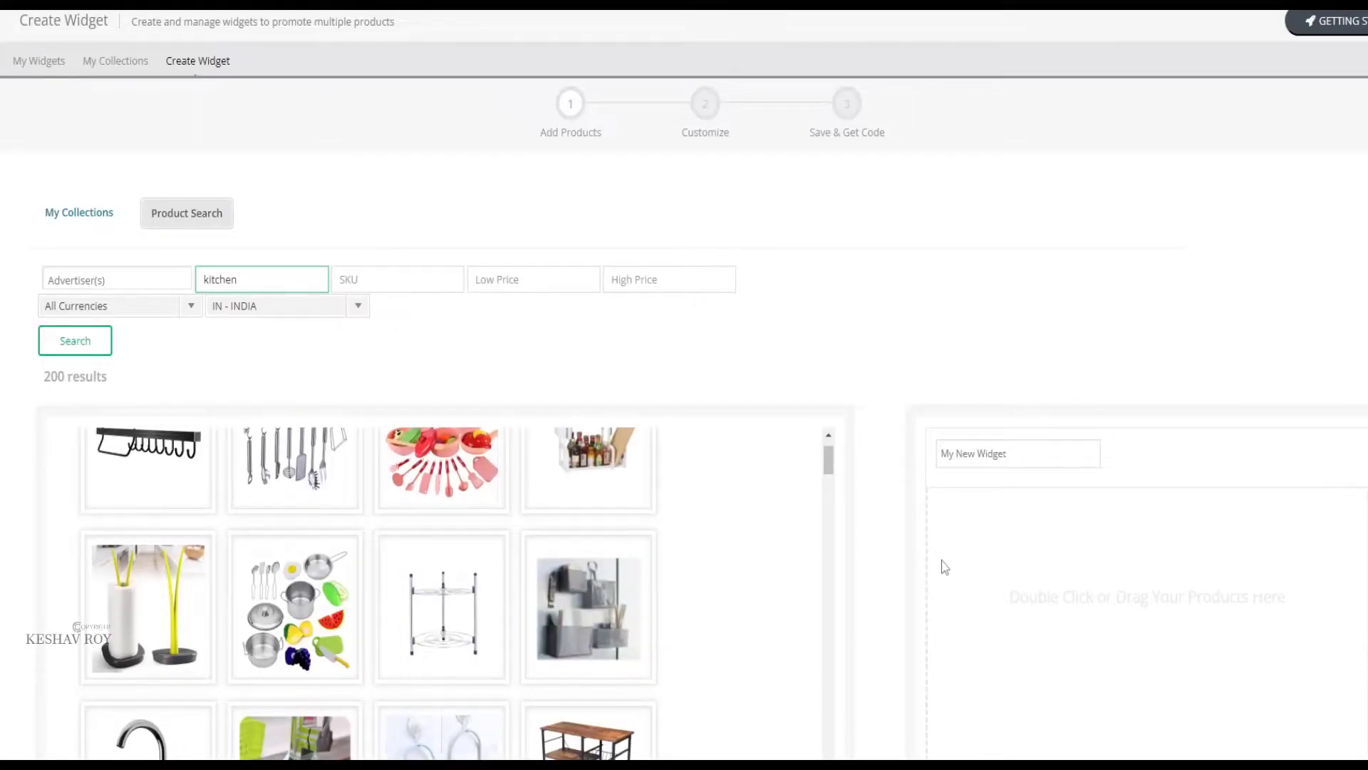
right_click(627, 583)
key("Escape")
Step: Add the hanging utensil rail, pink toy cookware, two-tier spice rack, grey wall organizer, round two-tier shelf and wooden storage shelf to the widget
scroll(428, 605, "up", 2)
scroll(866, 537, "down", 6)
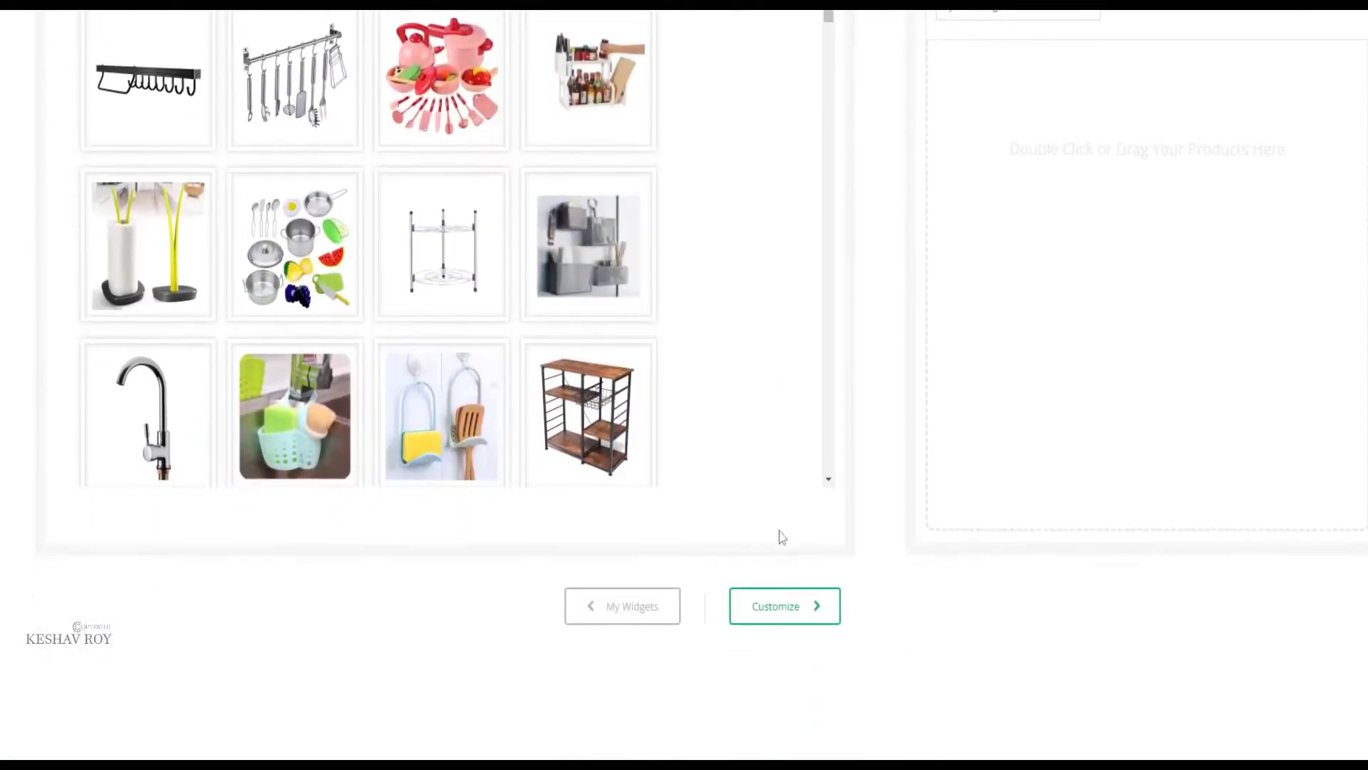
scroll(428, 556, "up", 3)
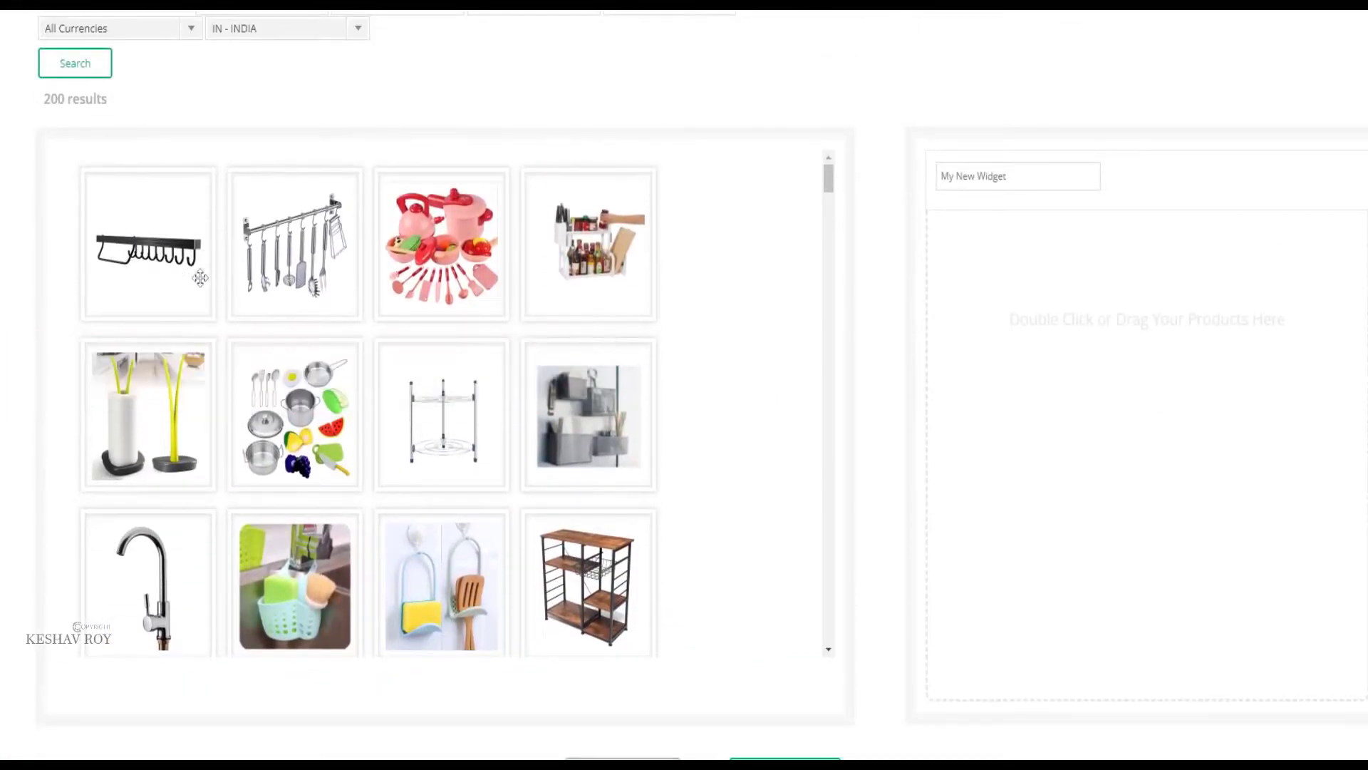
left_click_drag(292, 292, 948, 285)
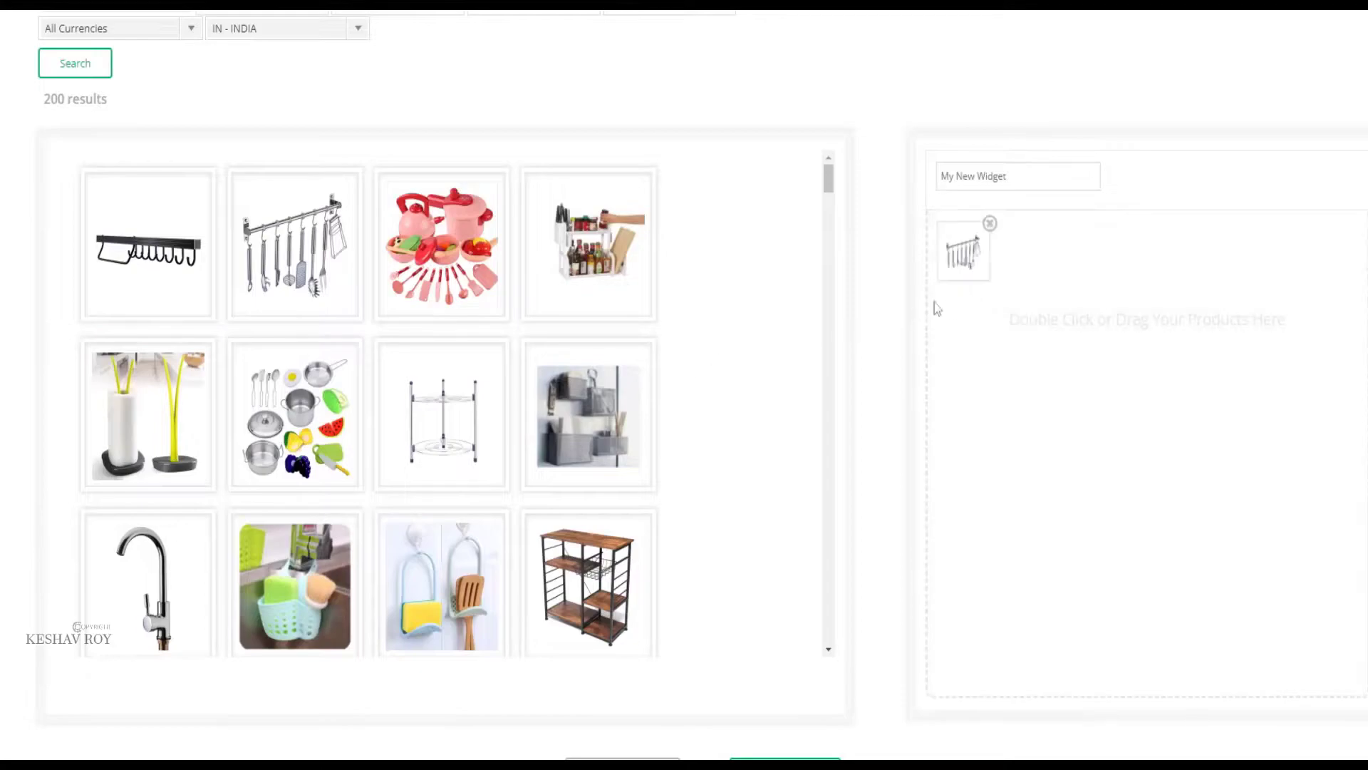
left_click_drag(442, 271, 1069, 359)
left_click_drag(588, 246, 1212, 306)
double_click(588, 417)
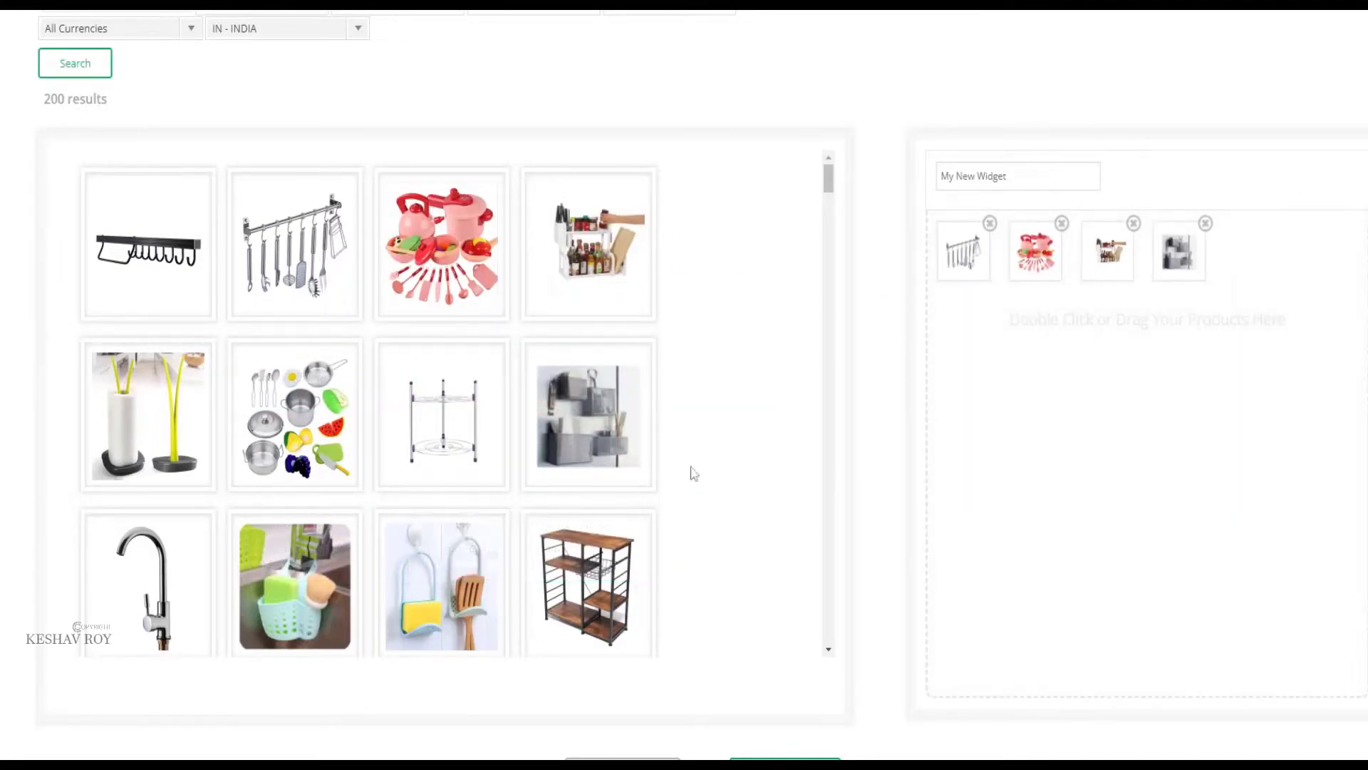
double_click(442, 417)
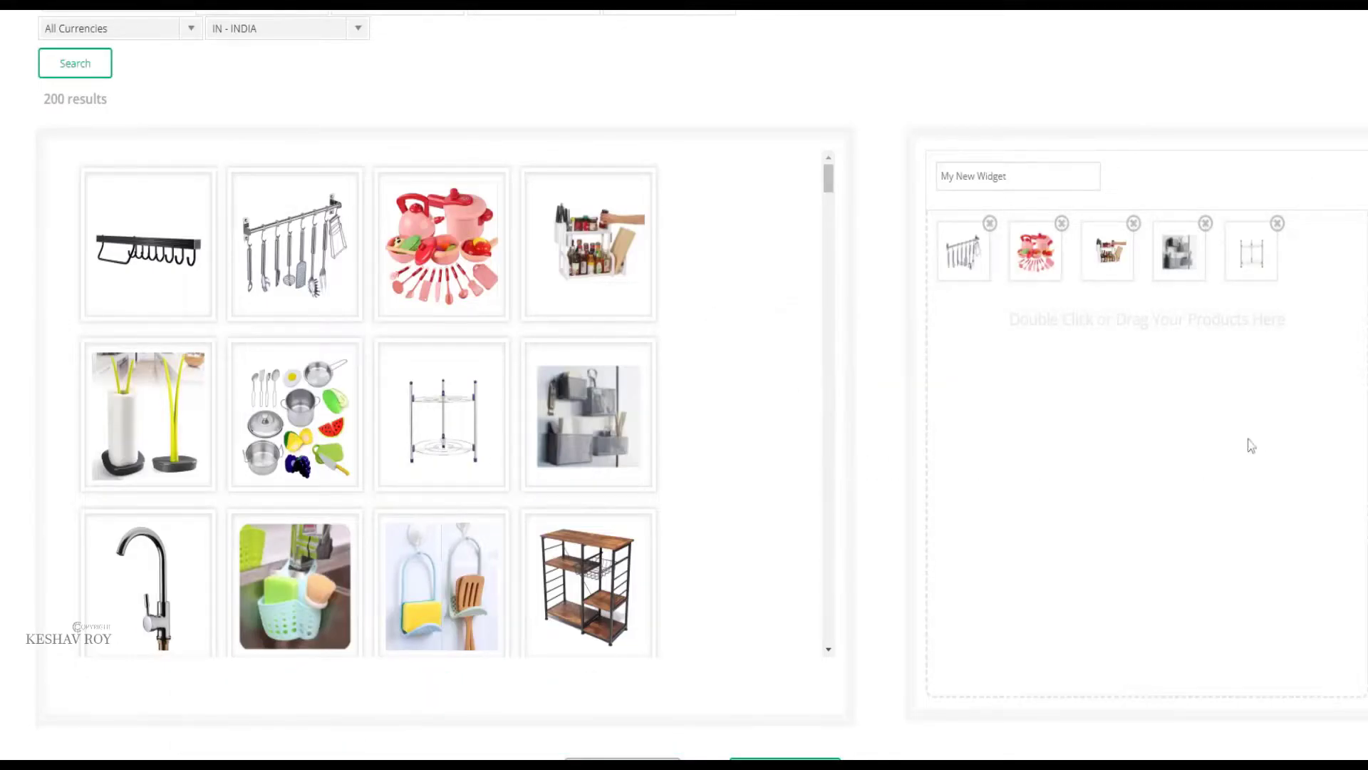
left_click_drag(570, 591, 1101, 367)
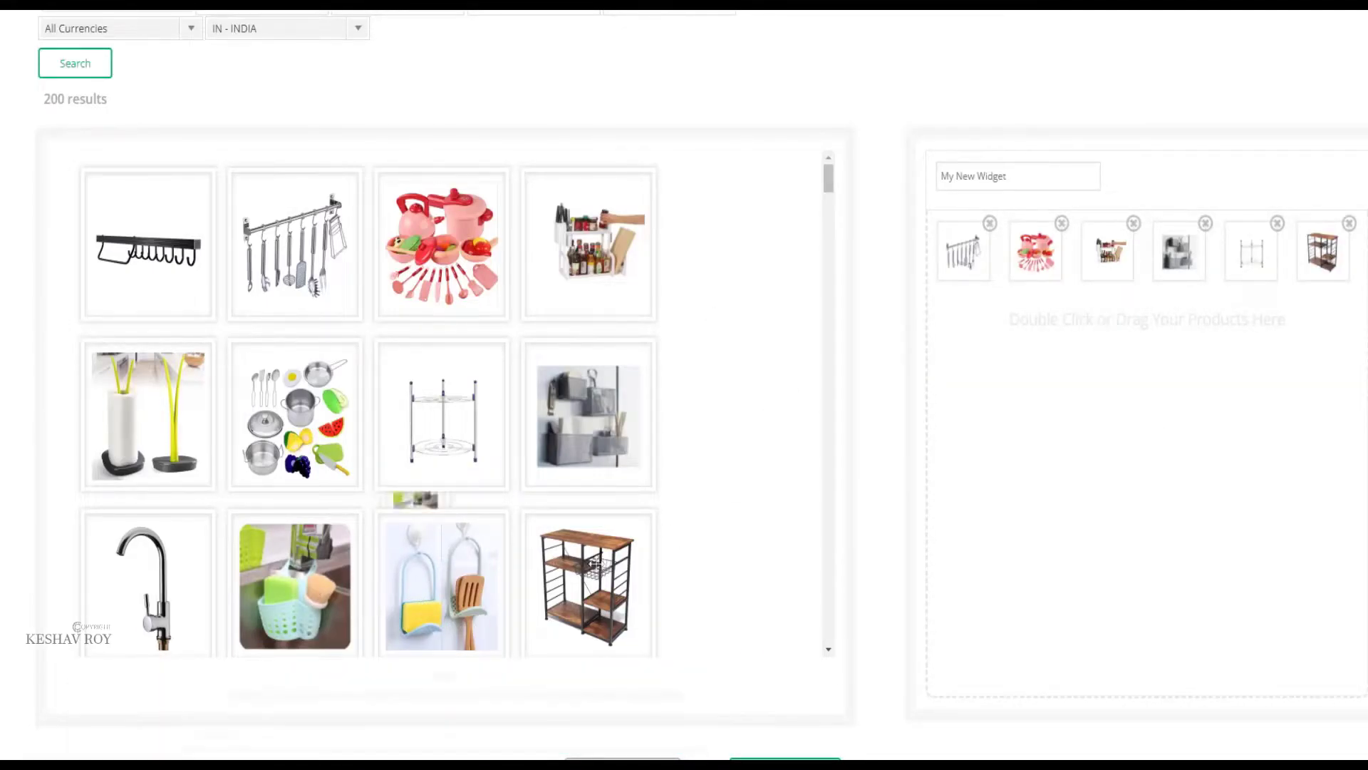
Step: Add the green sponge basket, metal cookware rack, blue desk organizer and white extendable shelf to the widget
scroll(794, 528, "down", 2)
double_click(260, 528)
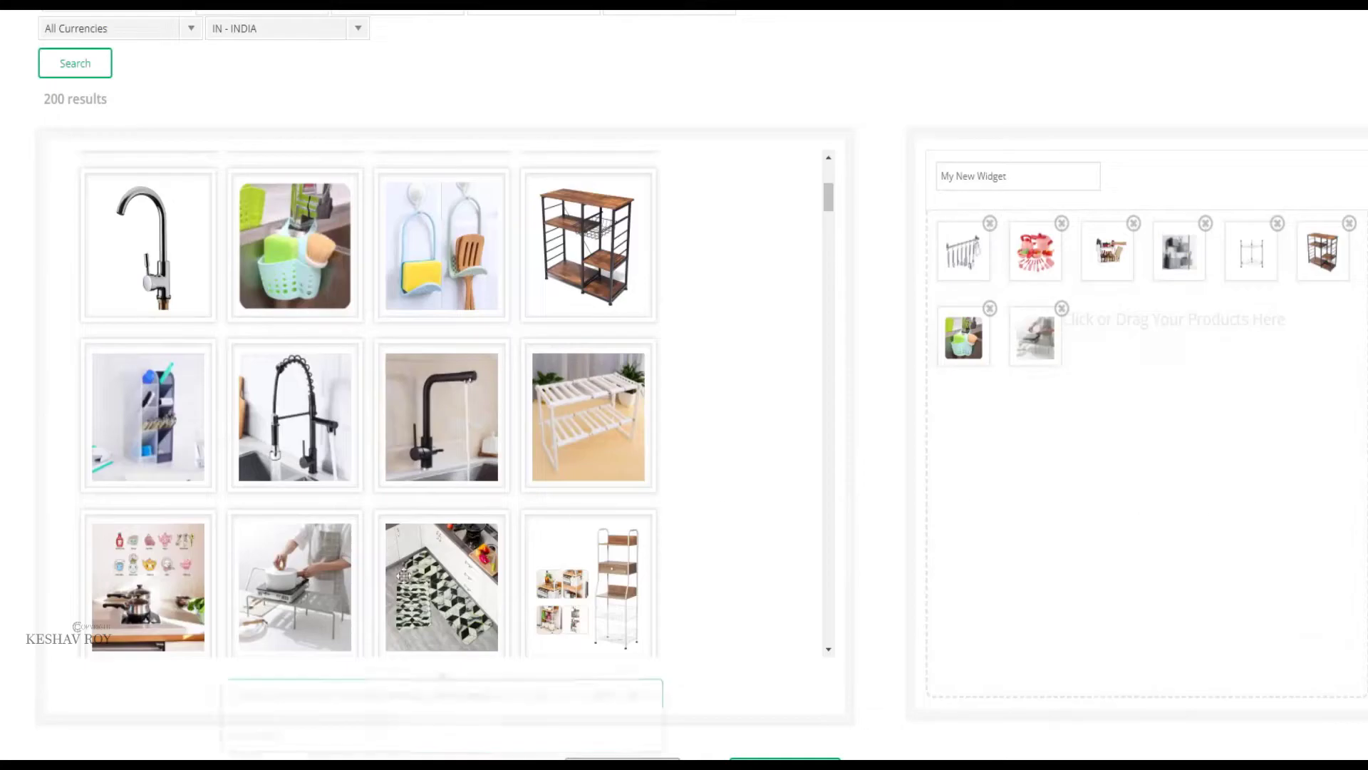
double_click(148, 417)
left_click_drag(588, 417, 938, 470)
Step: Add the wooden shelf with cupboard and the white spice rack with knife holder to the widget
scroll(584, 491, "down", 10)
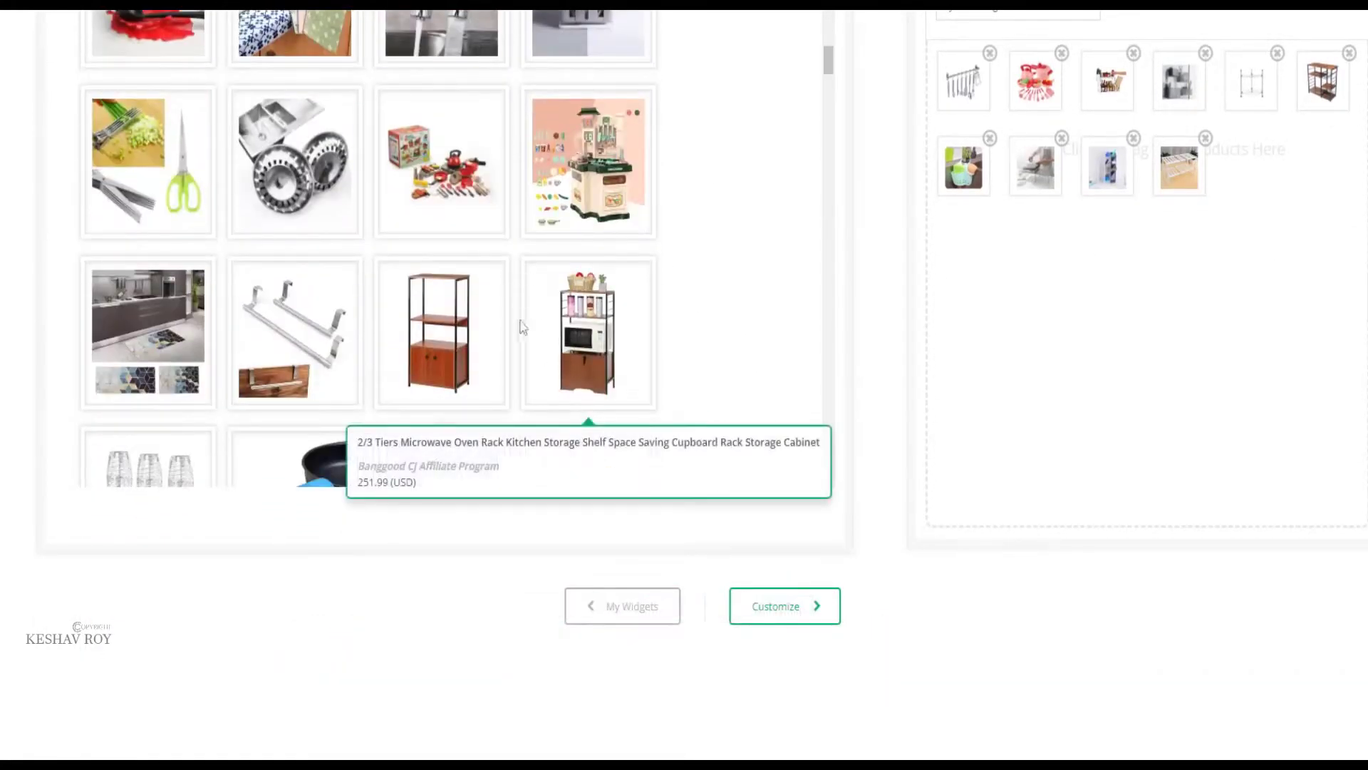
left_click_drag(525, 314, 1347, 257)
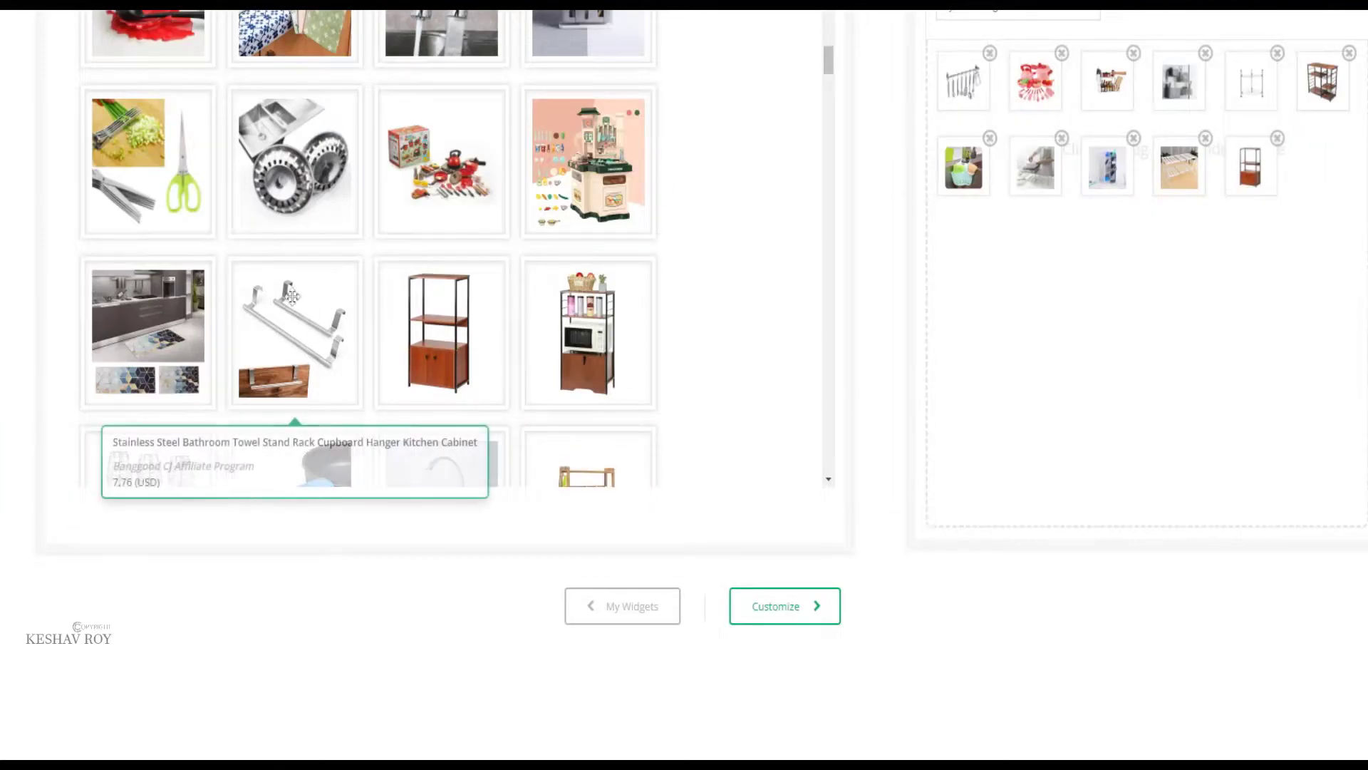
scroll(213, 314, "down", 5)
left_click_drag(192, 314, 1191, 298)
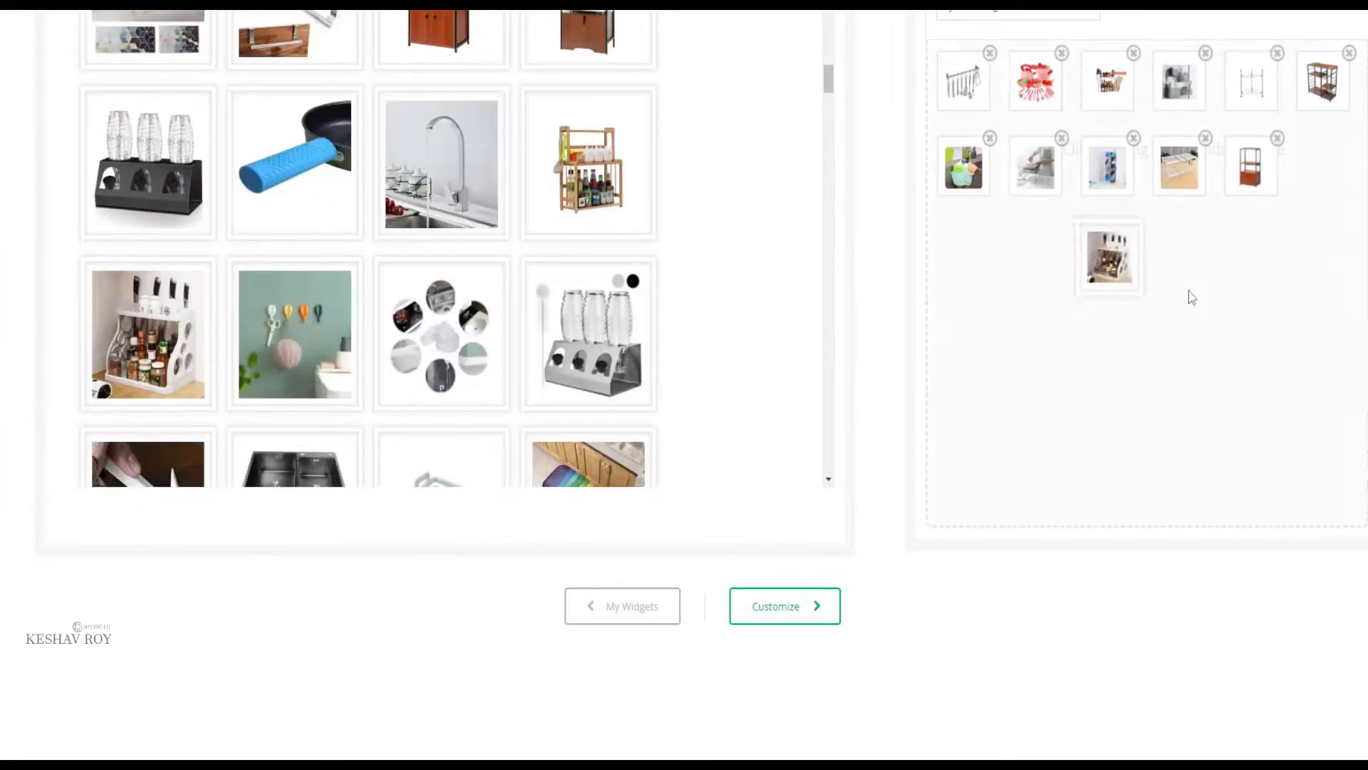
key("ctrl+a")
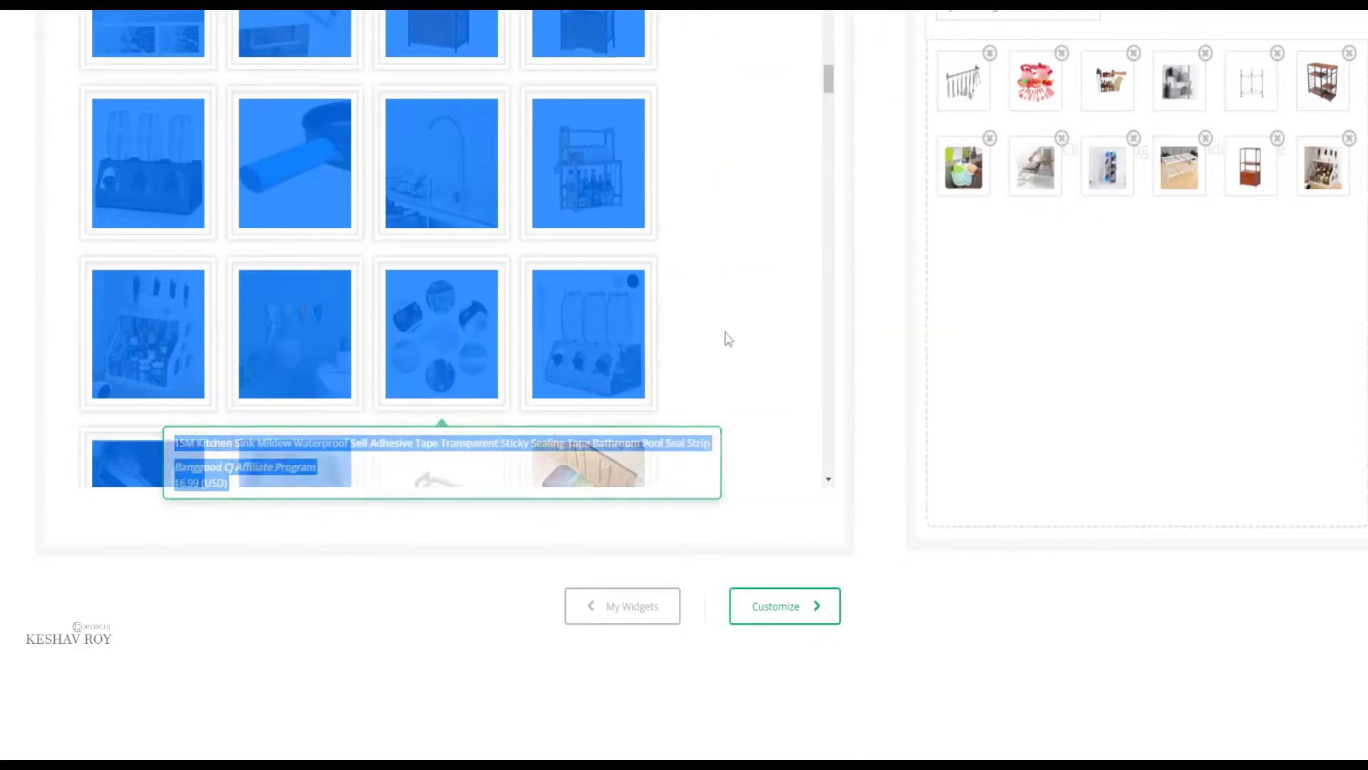
left_click(782, 345)
Step: Add the metal bottle drying stand, transparent sealing tape and wall-mounted grain dispenser to the widget
left_click_drag(588, 335, 1297, 285)
left_click_drag(442, 335, 1212, 328)
scroll(428, 321, "down", 5)
left_click_drag(588, 335, 1143, 367)
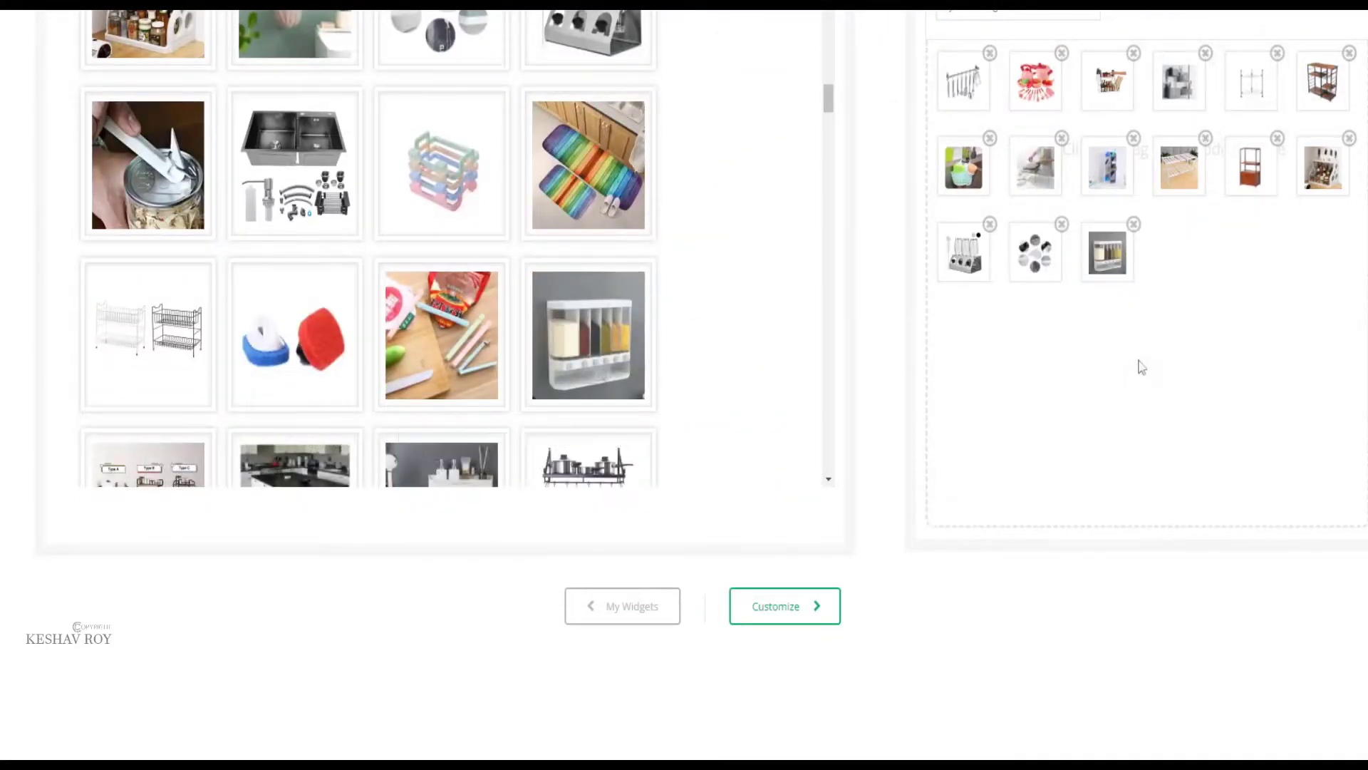
Step: Add the silicone funnel, wooden microwave rack, knife block and toy kitchen cart to the widget
scroll(443, 428, "down", 5)
left_click_drag(442, 420, 1180, 253)
left_click_drag(590, 306, 1292, 290)
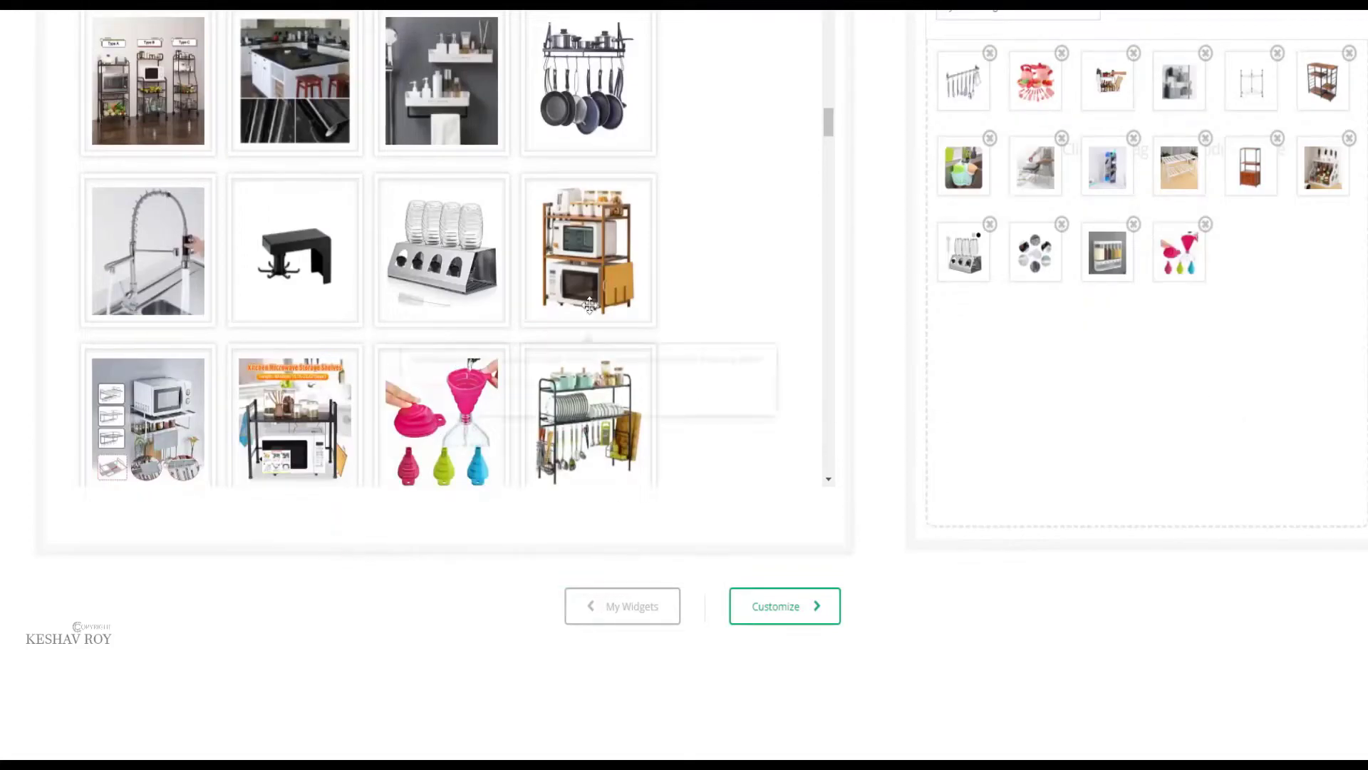
scroll(375, 357, "down", 5)
left_click_drag(299, 342, 1324, 253)
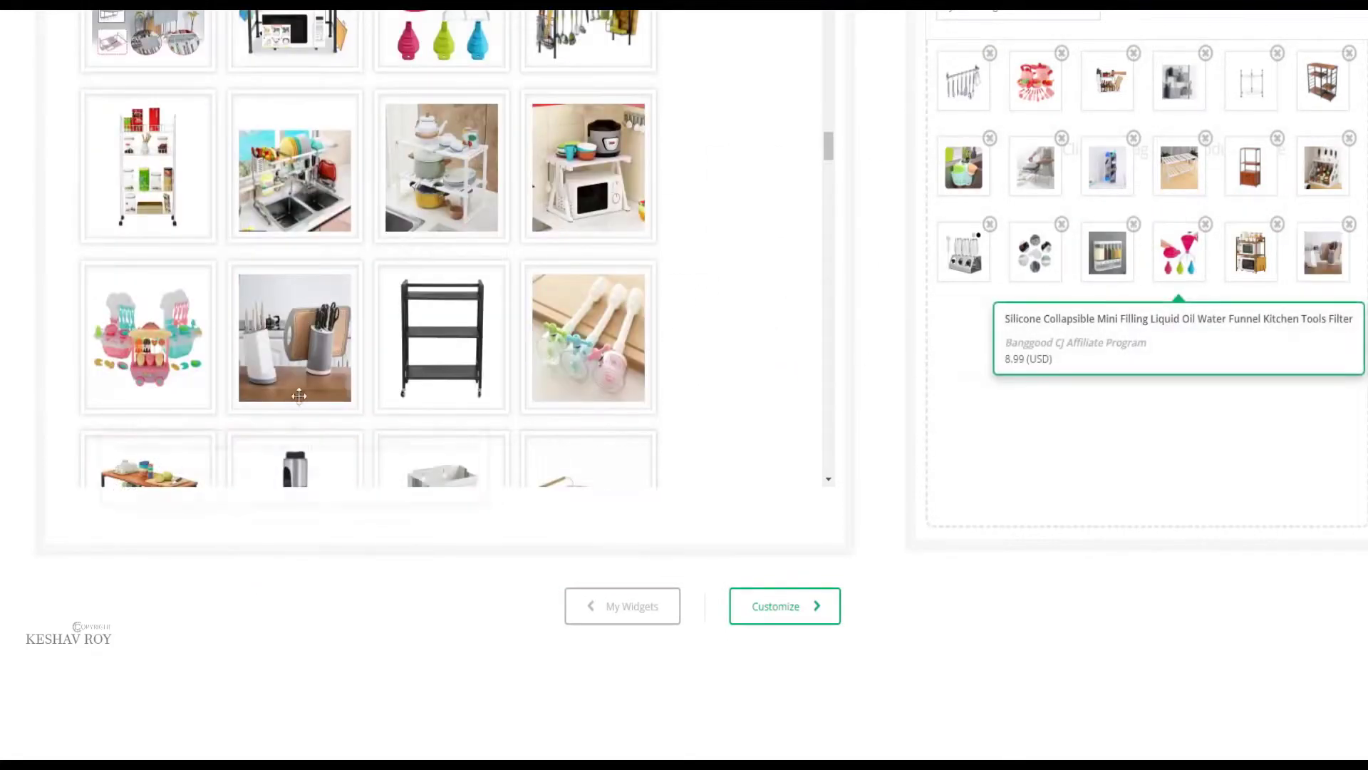
left_click_drag(148, 335, 955, 404)
Step: Add the over-sink dish rack and try to add the spice jar rack to the widget
scroll(404, 319, "down", 5)
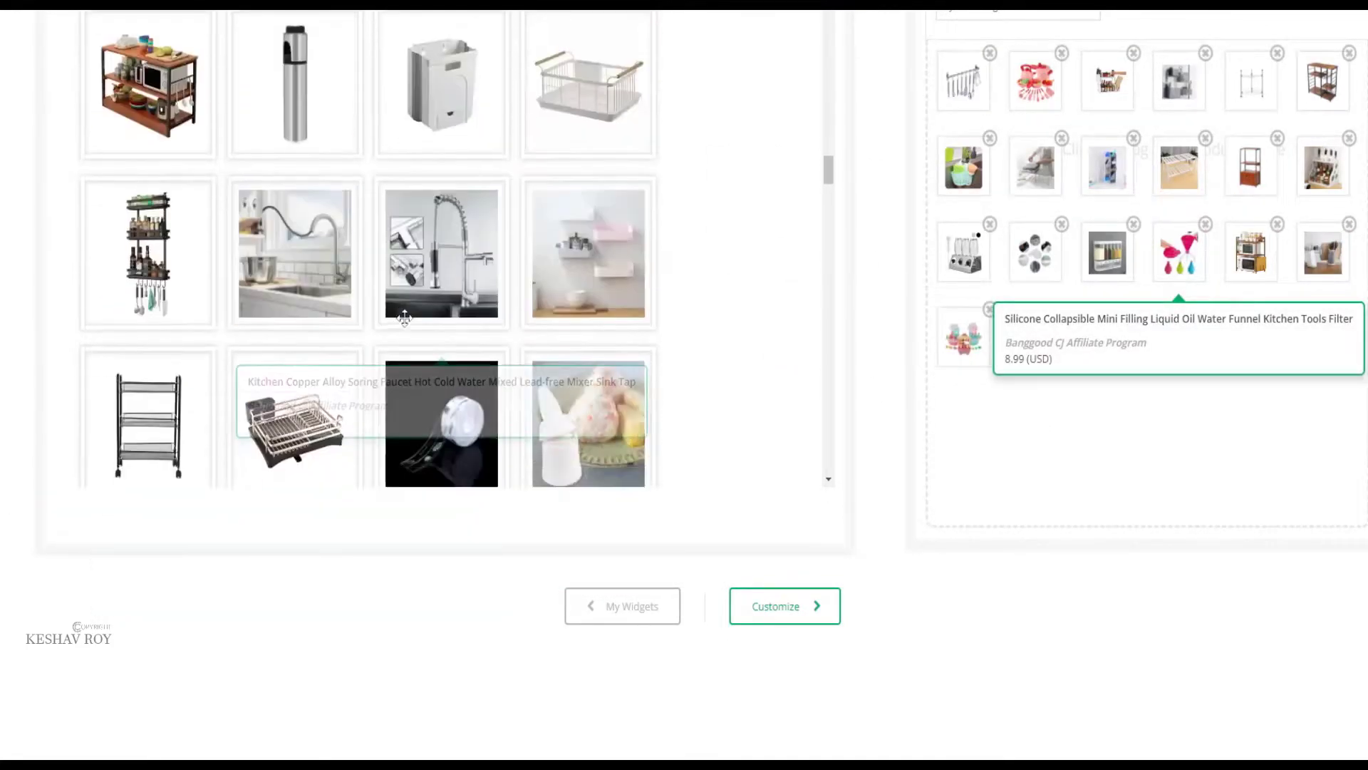
scroll(404, 318, "down", 5)
left_click_drag(443, 339, 399, 42)
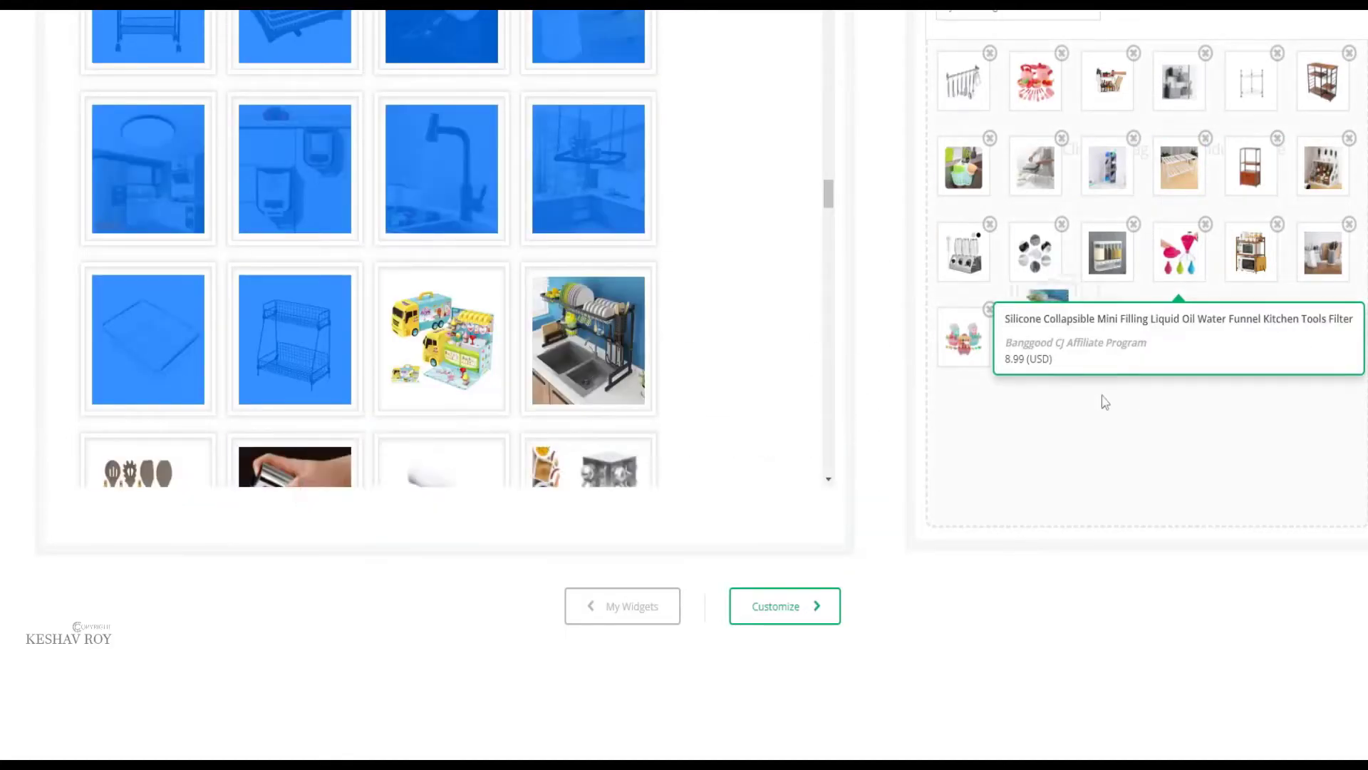
left_click(828, 479)
left_click_drag(586, 445, 1183, 392)
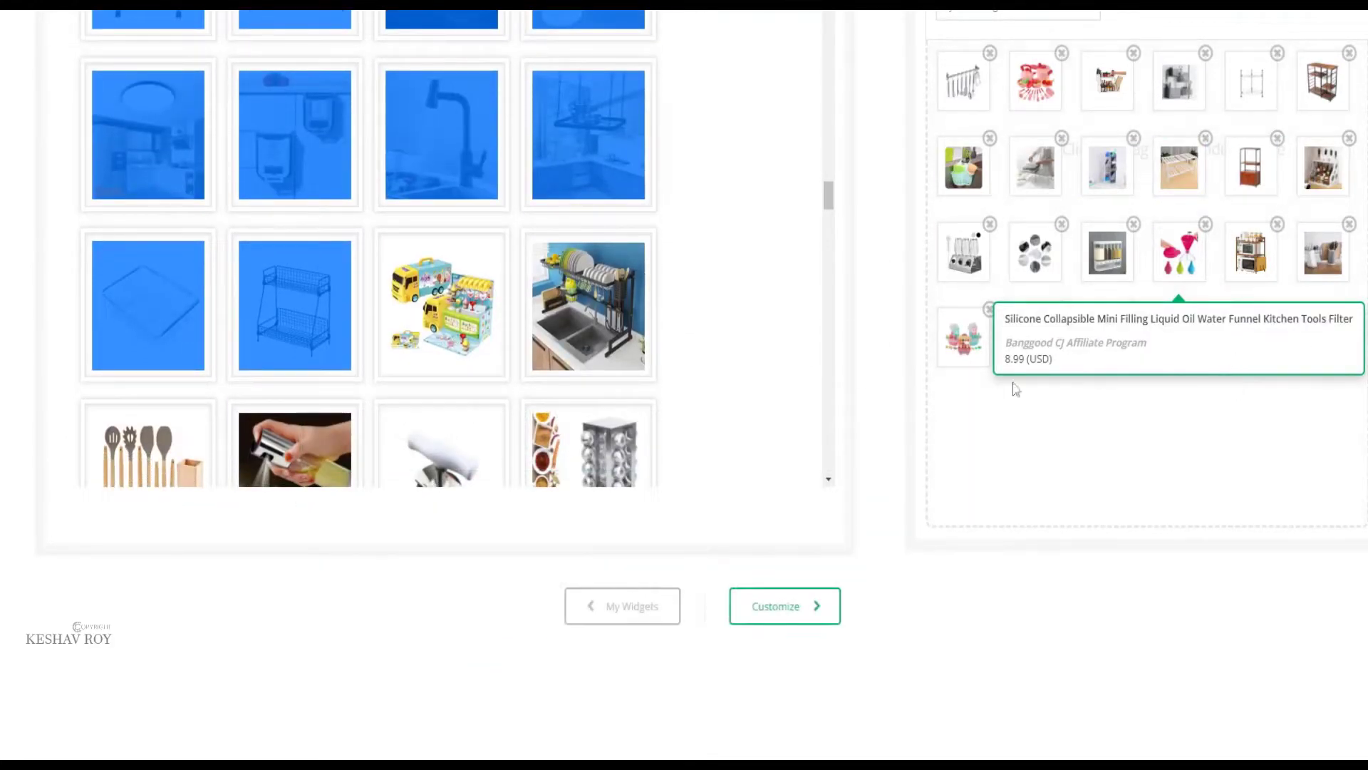
left_click(1033, 453)
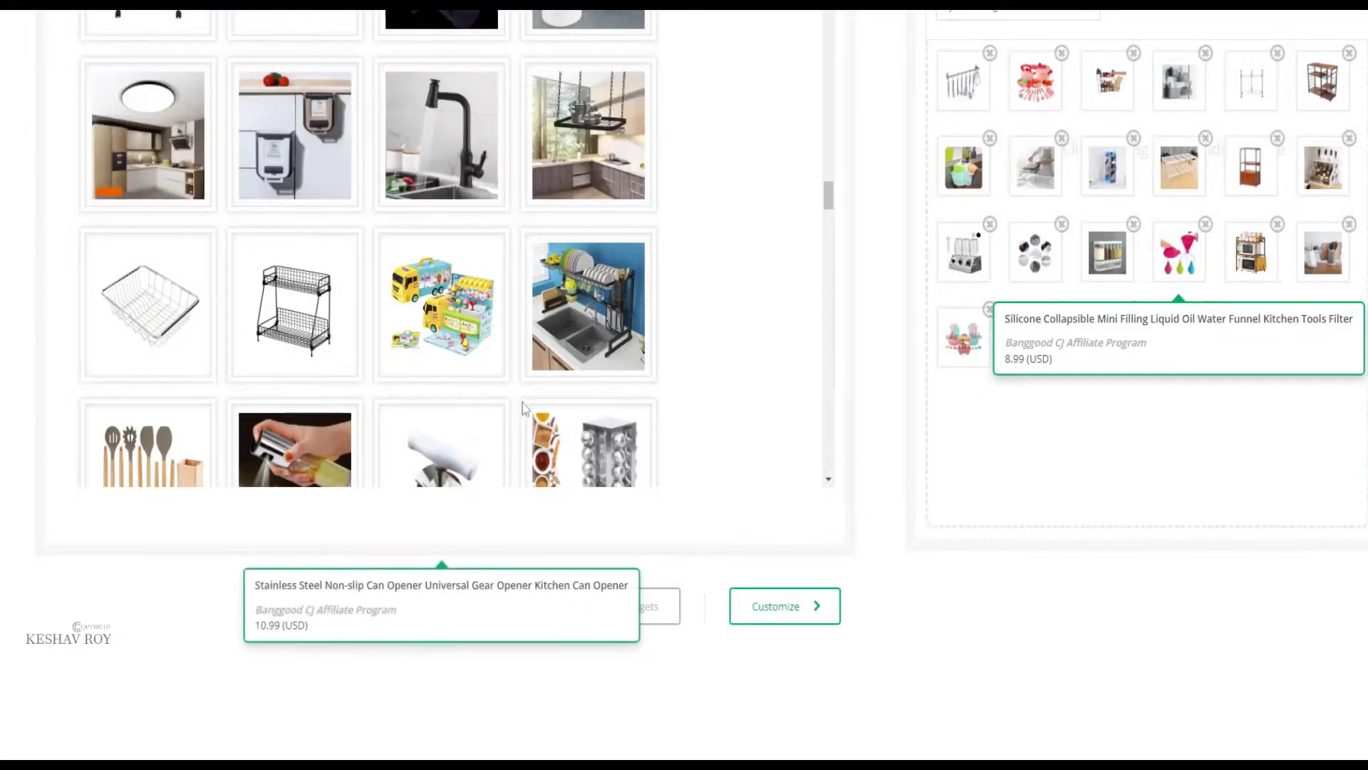
scroll(499, 427, "down", 10)
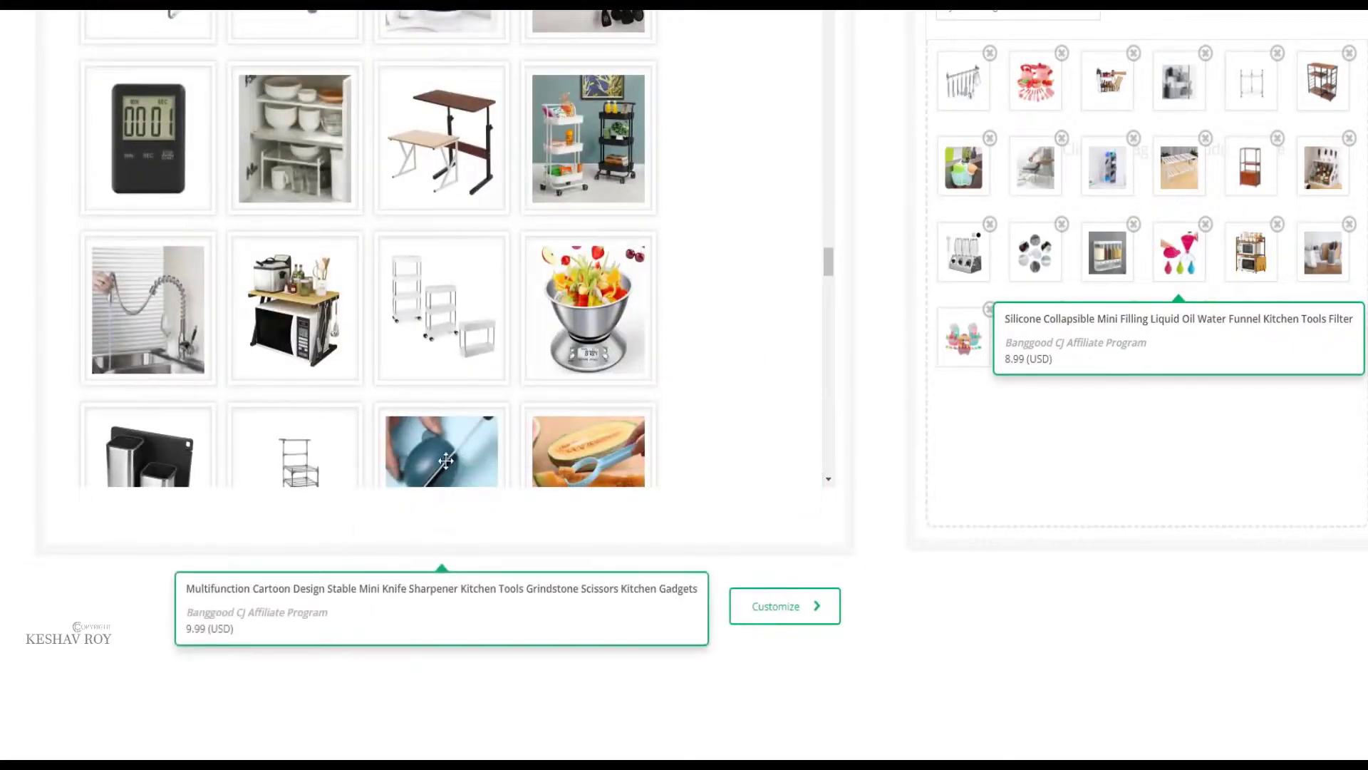
left_click_drag(236, 313, 1280, 311)
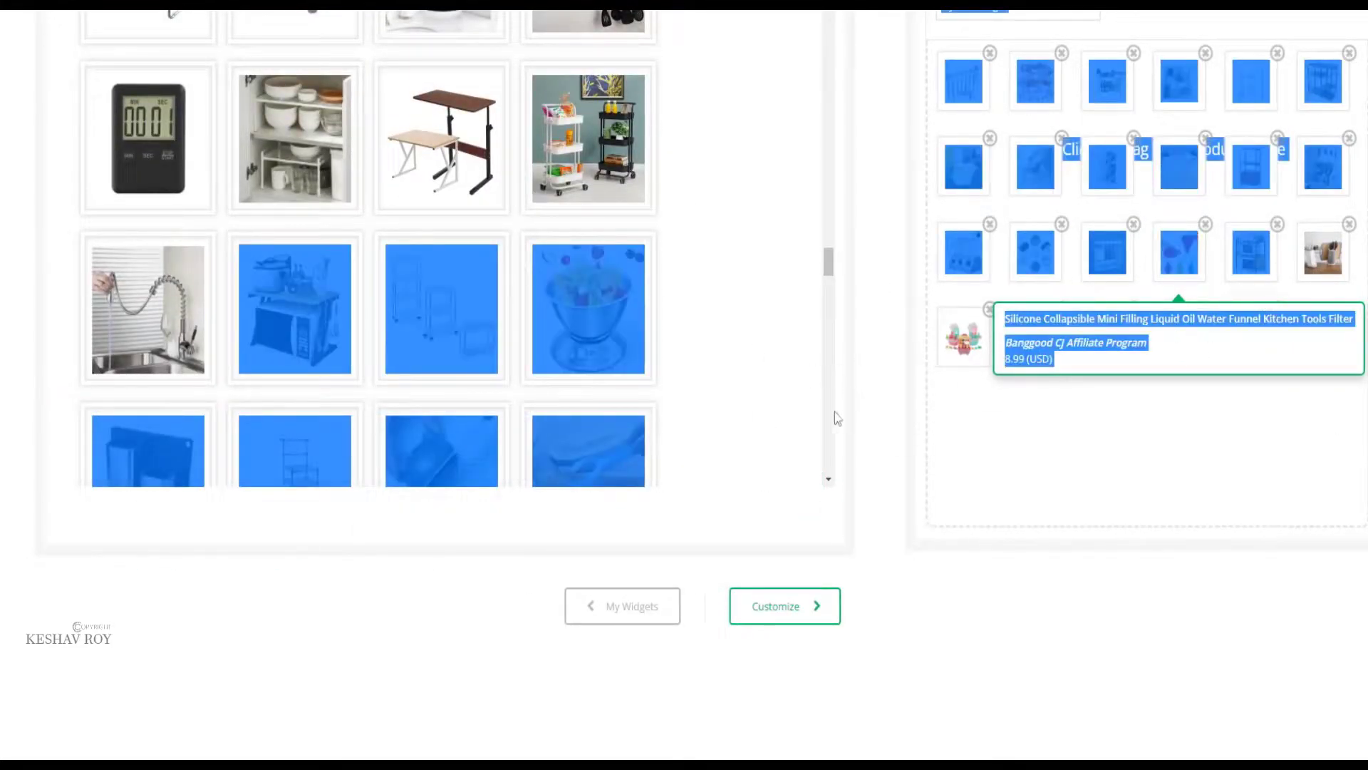
left_click(221, 623)
Step: Add further kitchen products to the widget, including the red toy kitchen and the two-tier wire rack
scroll(356, 321, "down", 7)
left_click_drag(589, 399, 983, 459)
left_click_drag(294, 256, 1332, 392)
left_click_drag(382, 421, 1151, 437)
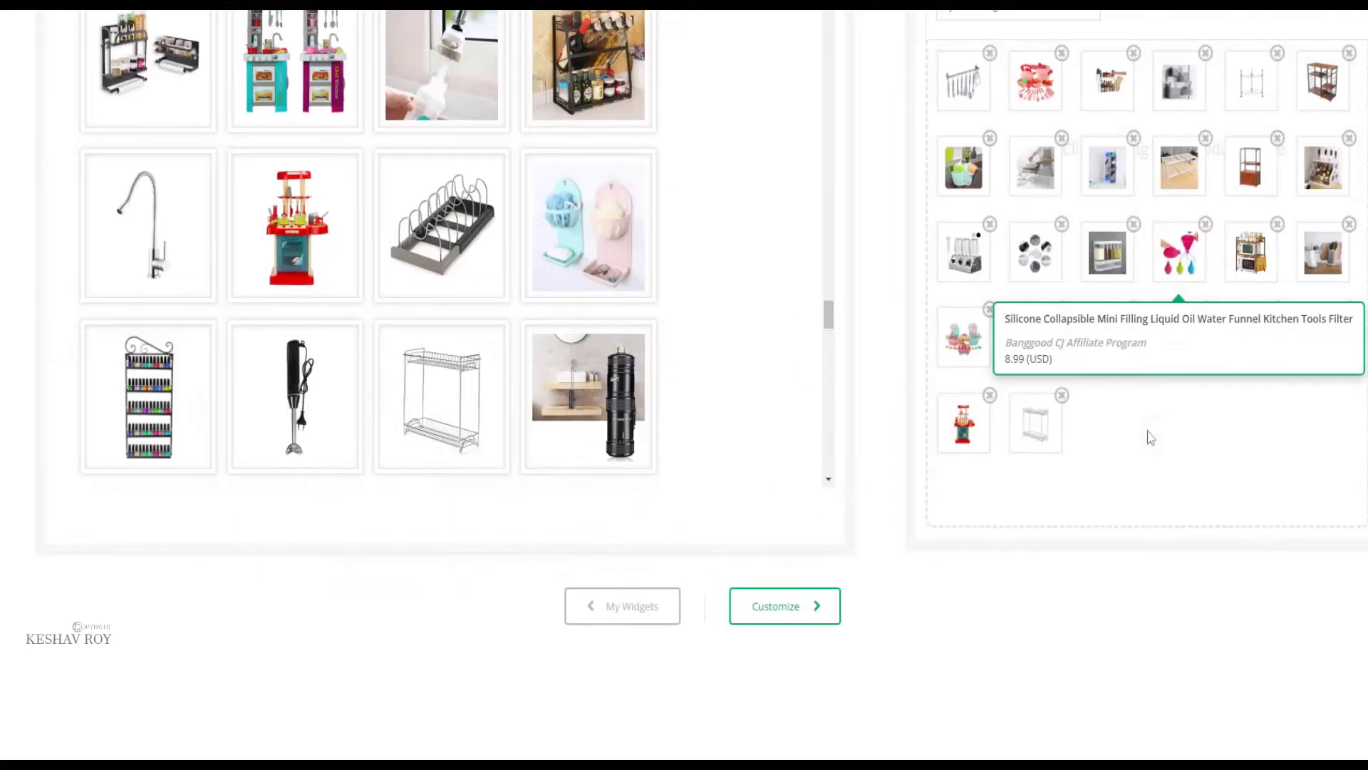
Step: Add the five-tier wall rack, black knife sharpener, multi-tier pot rack and two-tier corner shelf to the widget
left_click_drag(149, 399, 1105, 421)
left_click_drag(294, 257, 1283, 425)
scroll(356, 249, "up", 3)
left_click_drag(294, 226, 1212, 455)
left_click_drag(588, 68, 1317, 464)
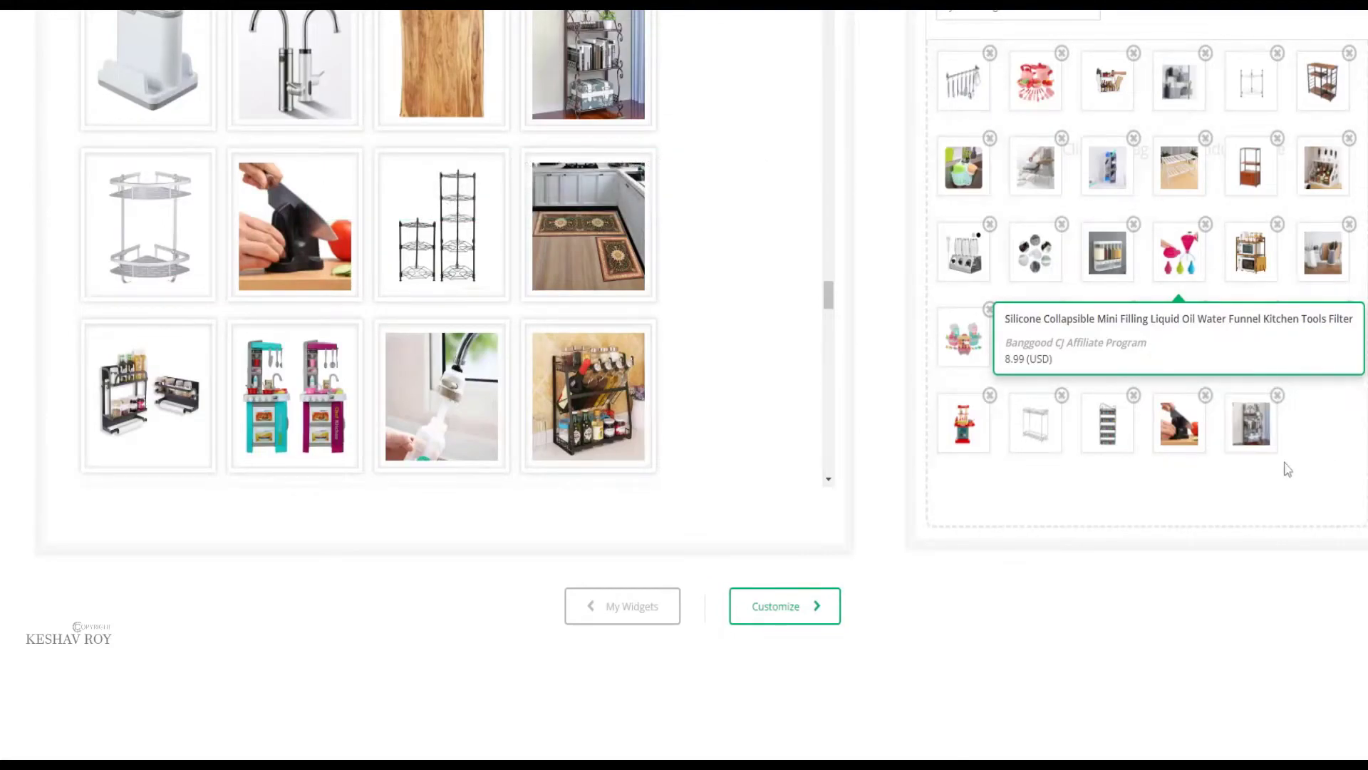
left_click_drag(150, 228, 1352, 476)
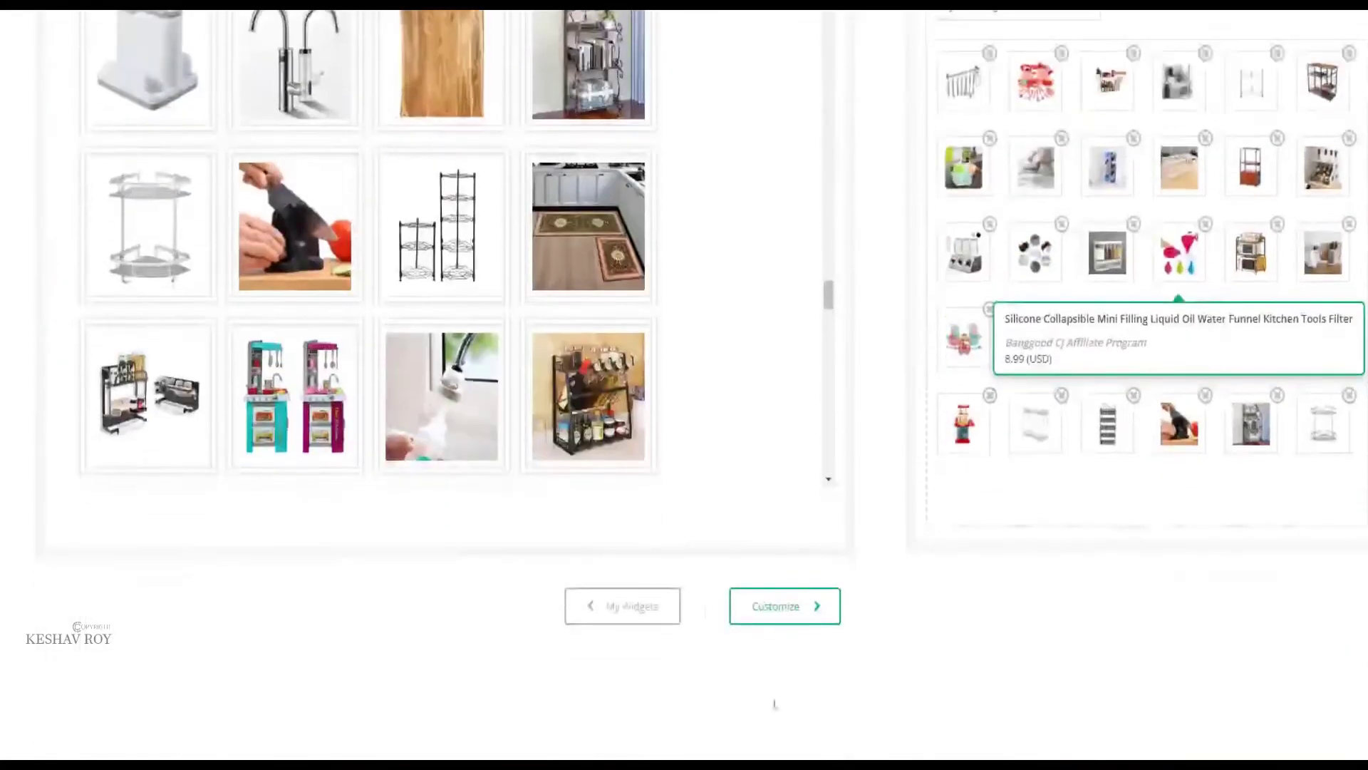
Step: Continue to the widget's customization and name the widget Cooking
left_click(811, 611)
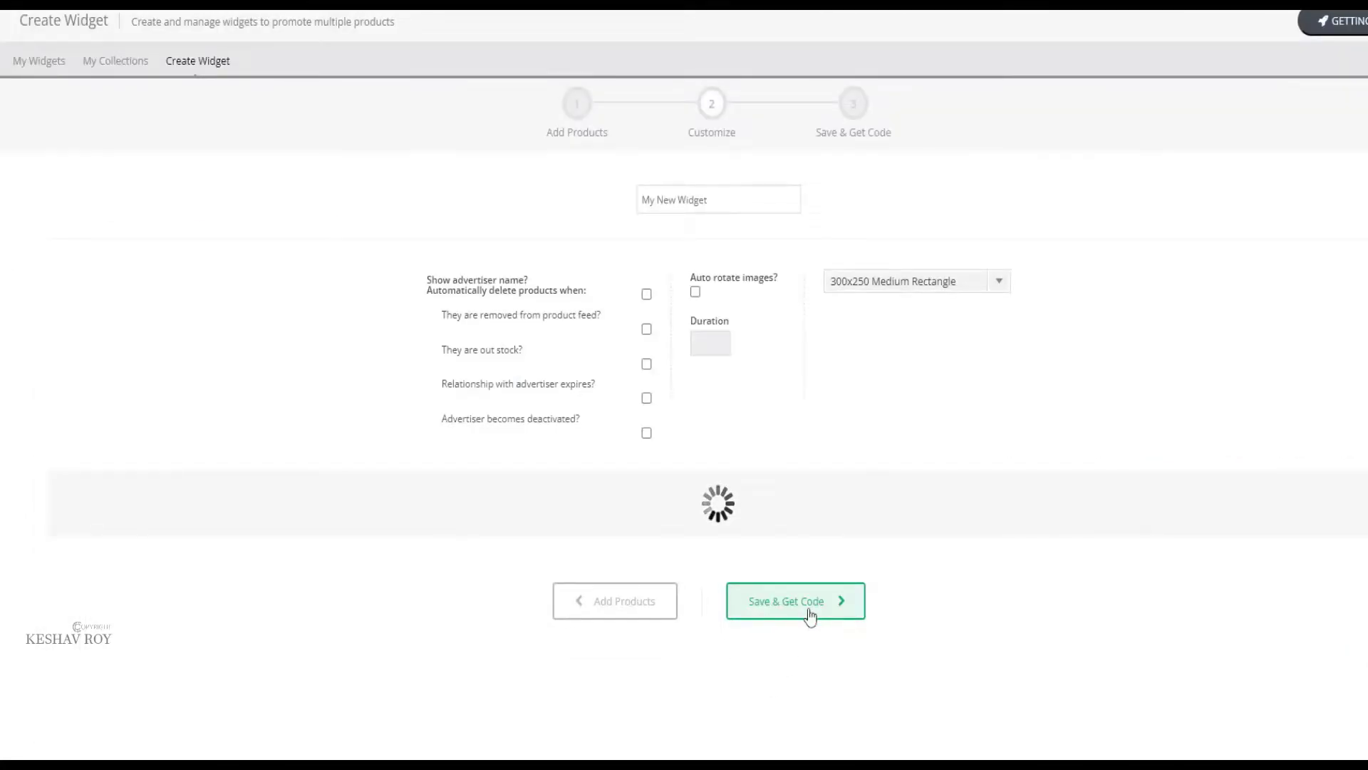
triple_click(736, 209)
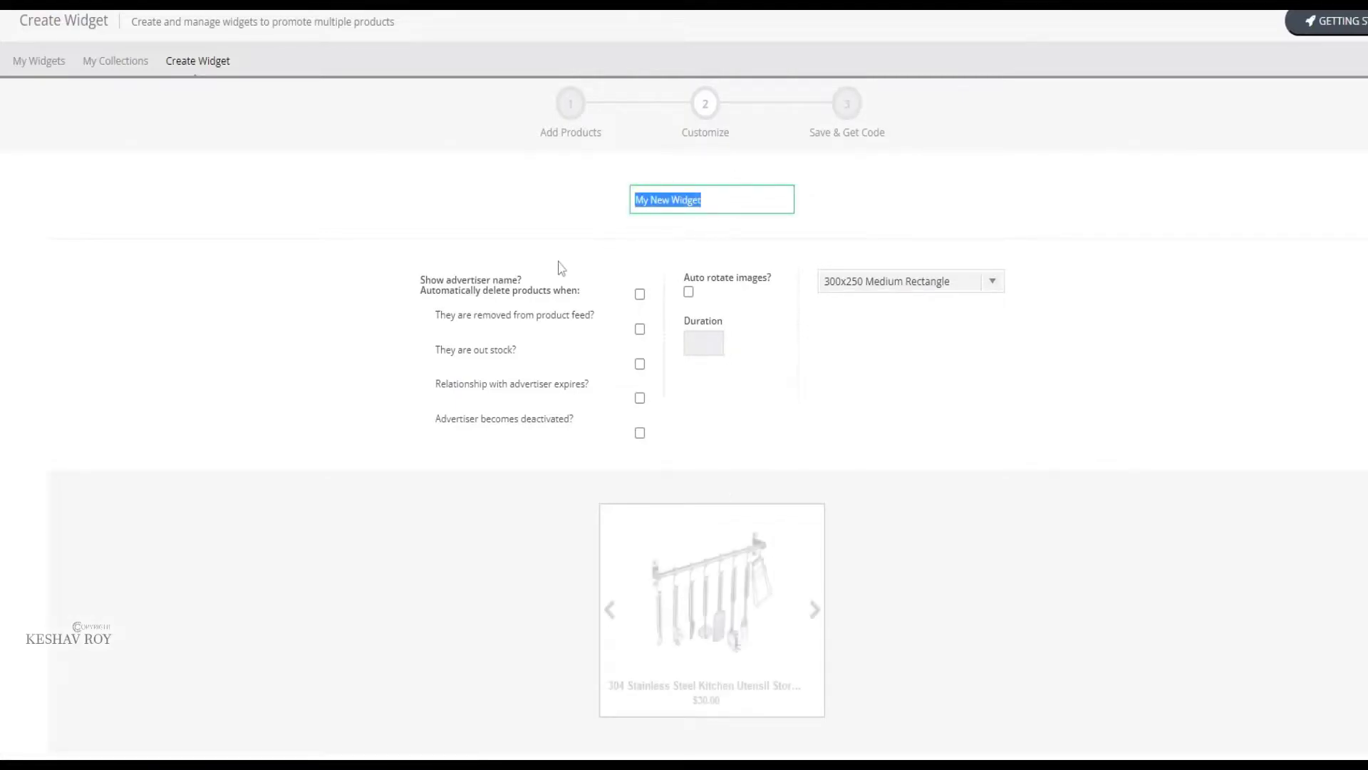
type("Cooking")
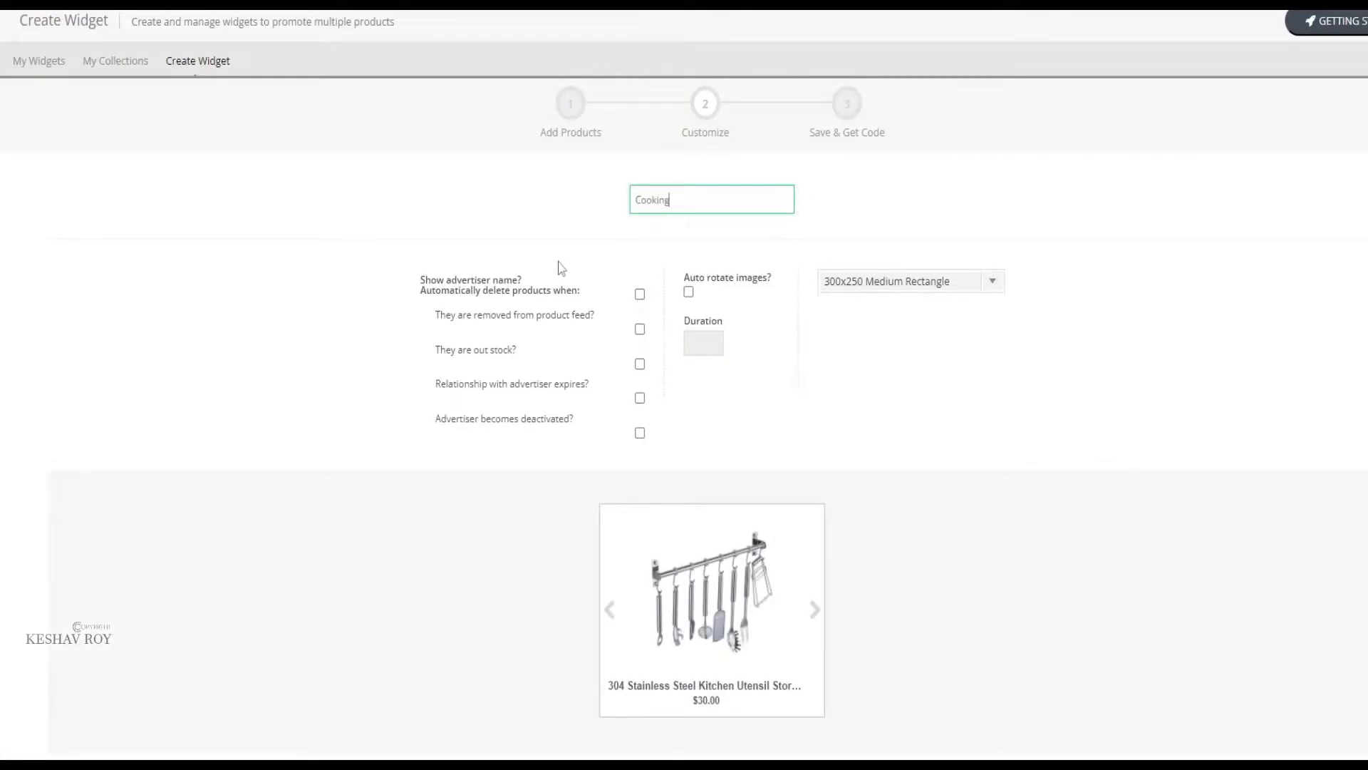
Step: Enable image auto-rotation with a duration of 5, the advertiser name and all four automatic product deletion conditions
left_click(688, 293)
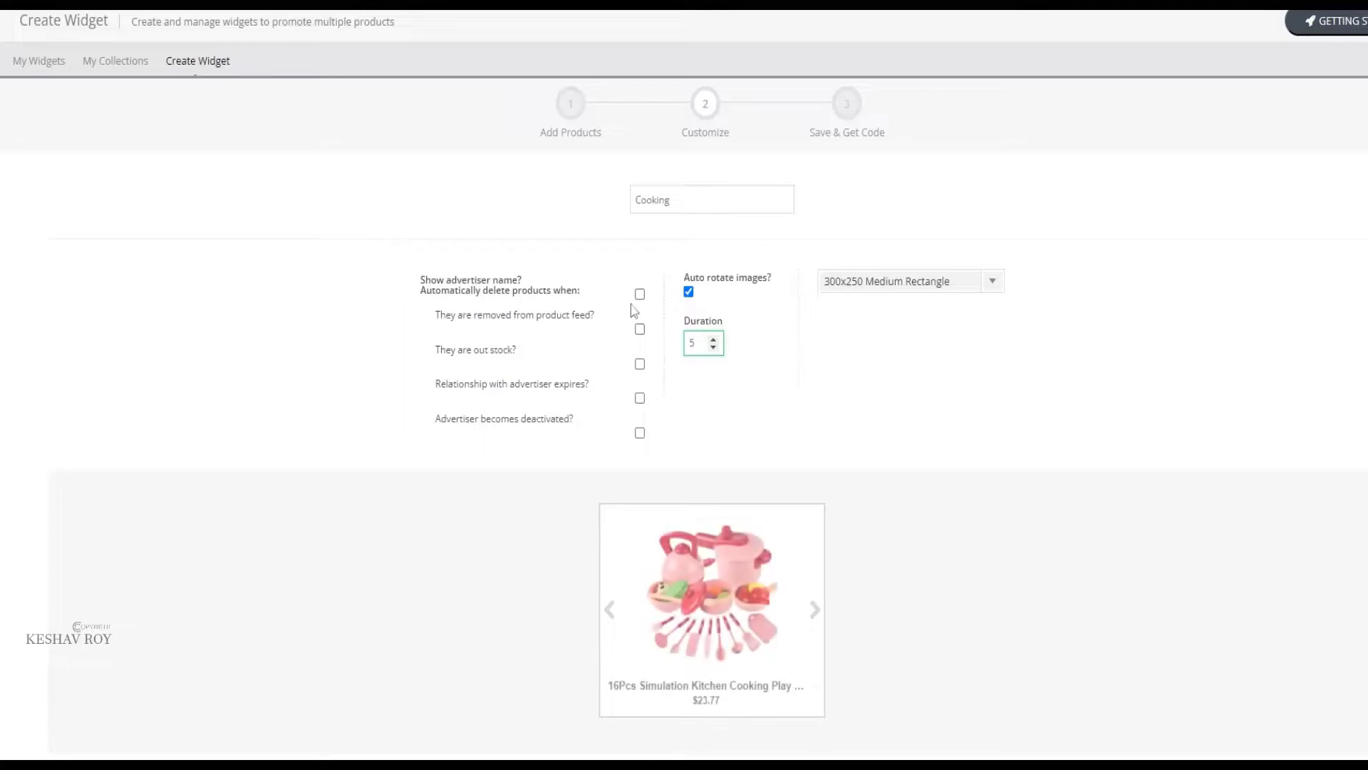
left_click(641, 329)
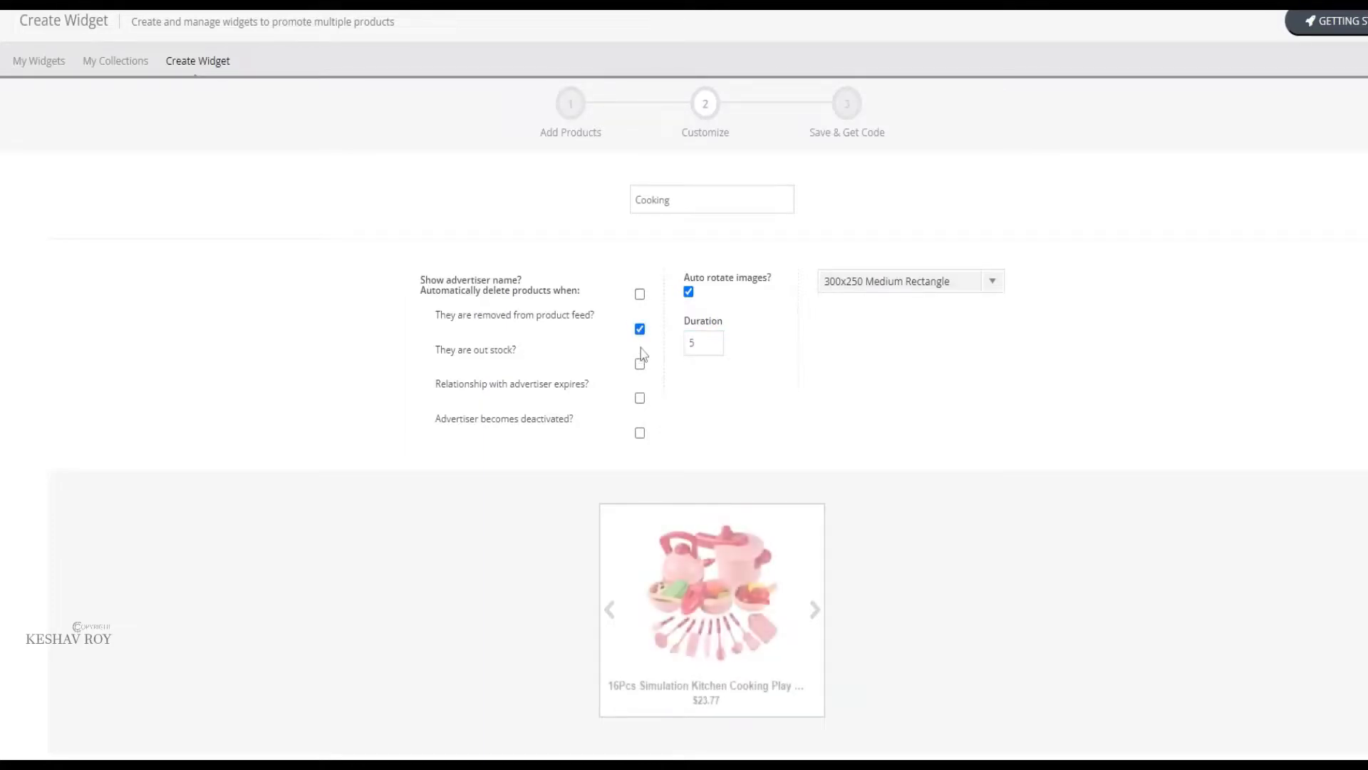
left_click(641, 398)
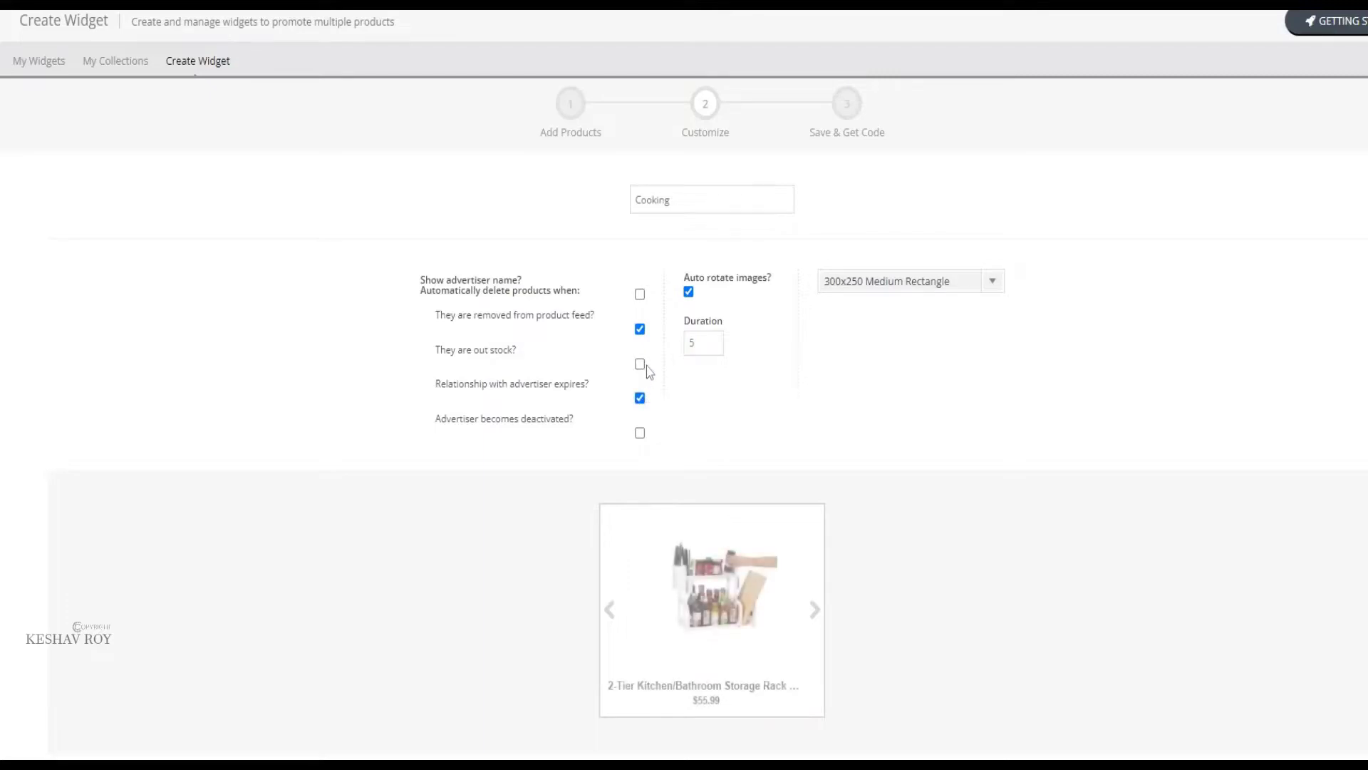
left_click(641, 295)
left_click(641, 433)
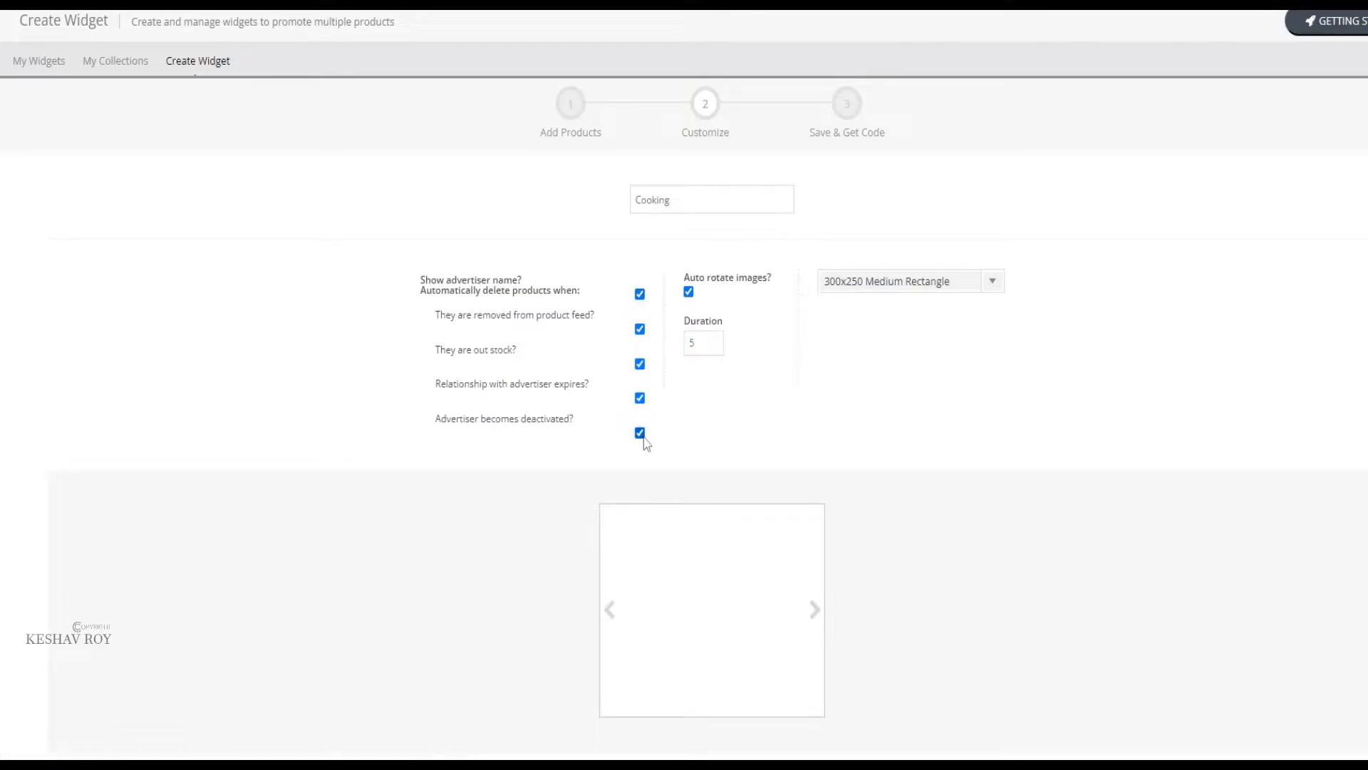
Step: Try the 160x600, 250x250, 240x400, 336x280, 300x600 and 180x150 widget sizes in the preview
left_click(953, 282)
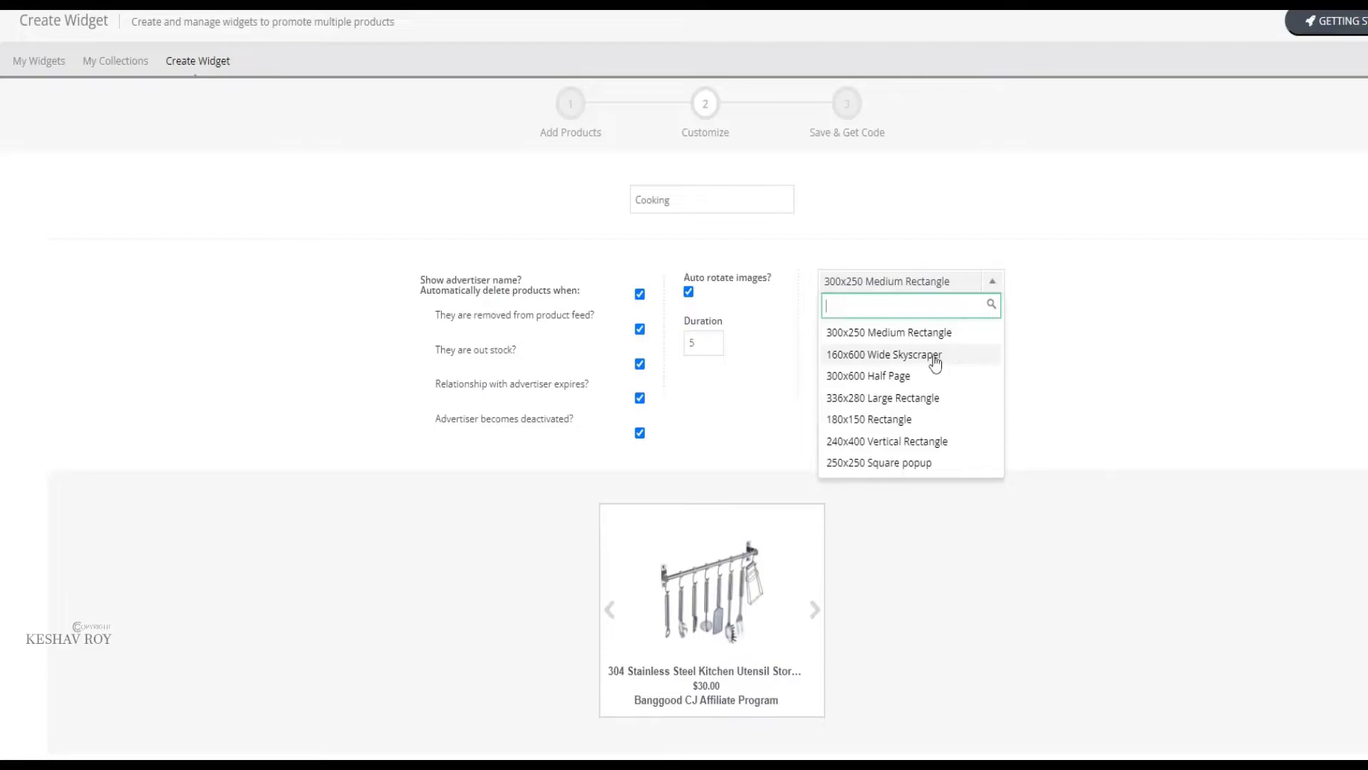
left_click(930, 354)
left_click(973, 285)
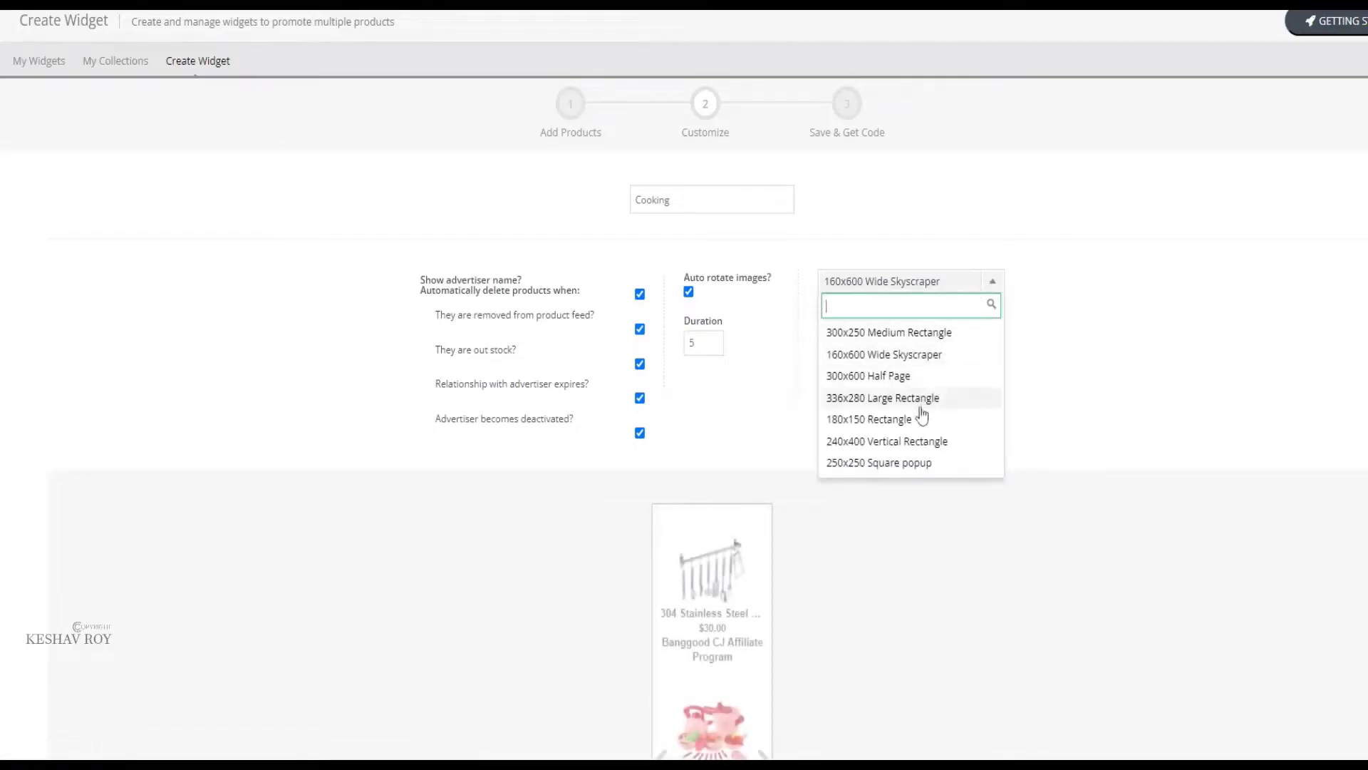
left_click(923, 460)
left_click(977, 285)
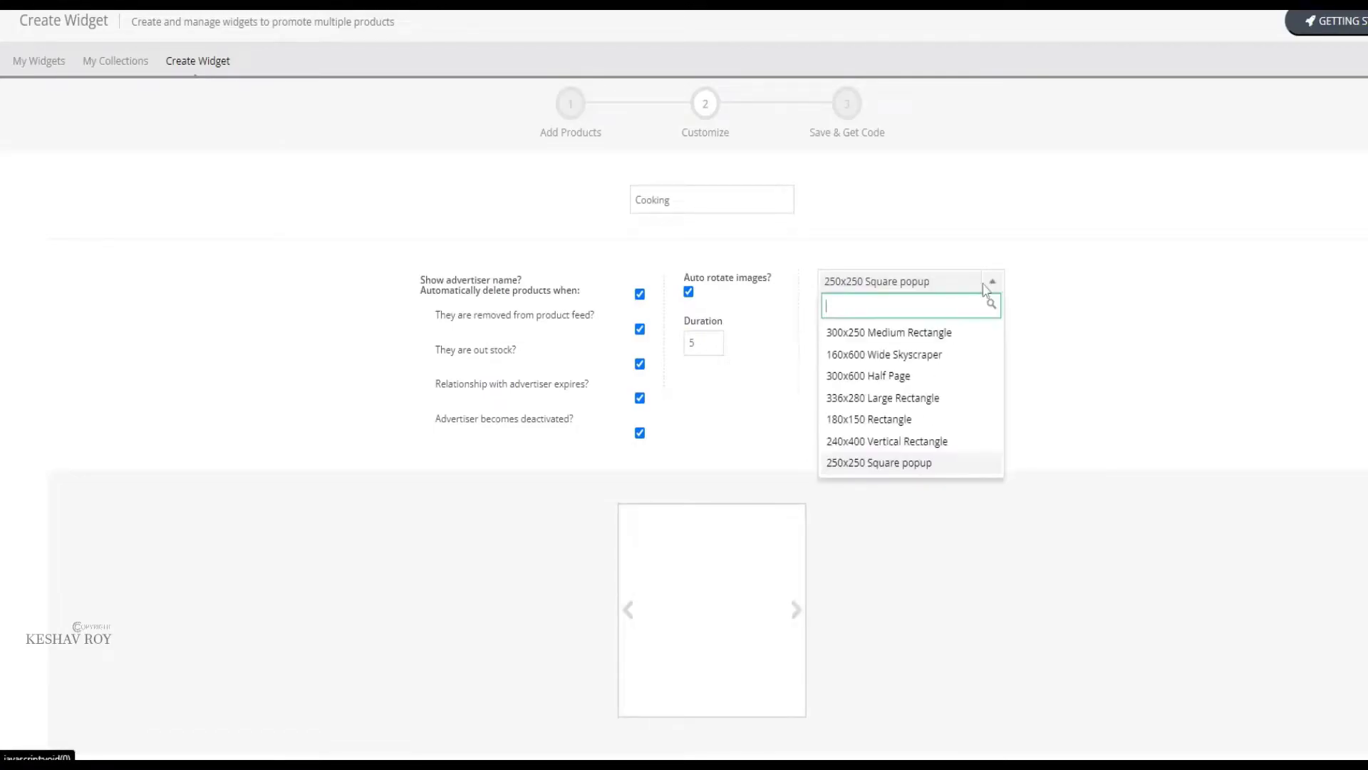
left_click(941, 441)
left_click(995, 291)
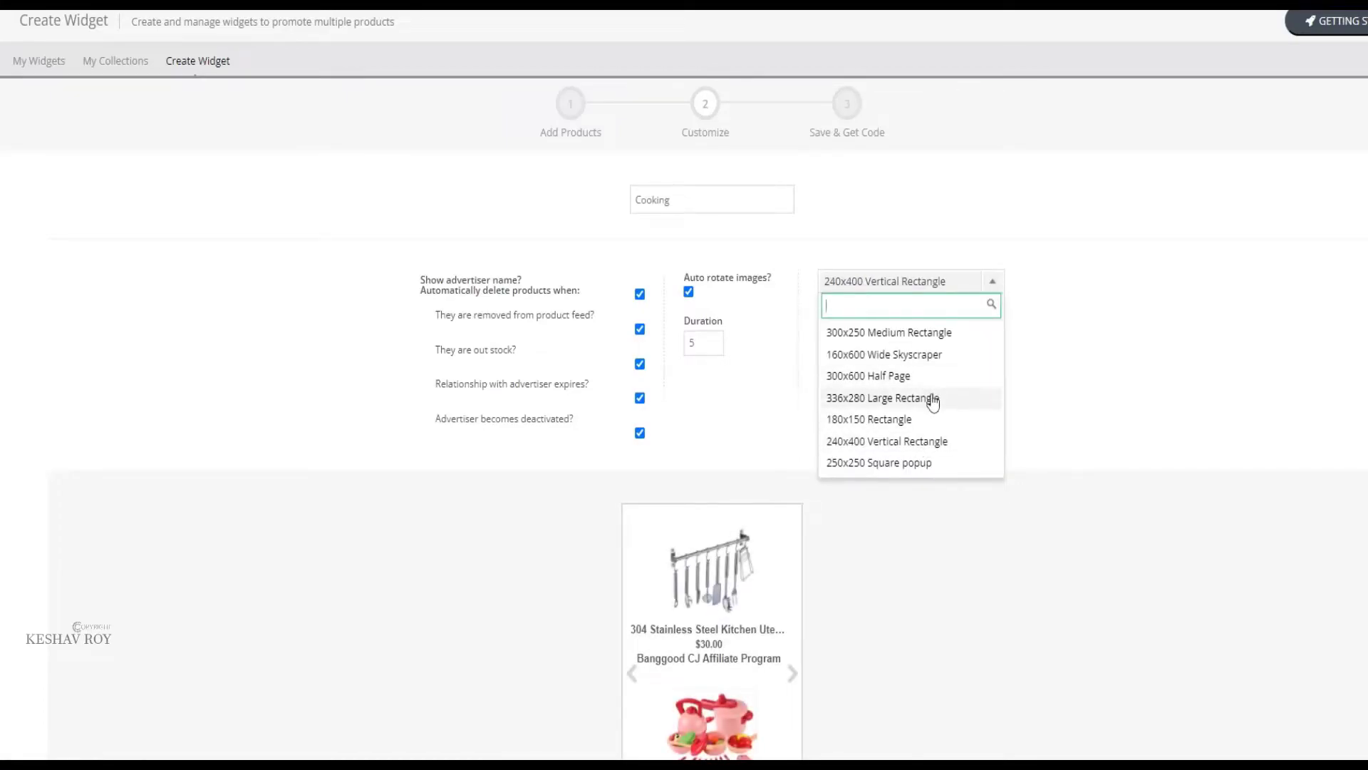
left_click(933, 402)
left_click(1007, 283)
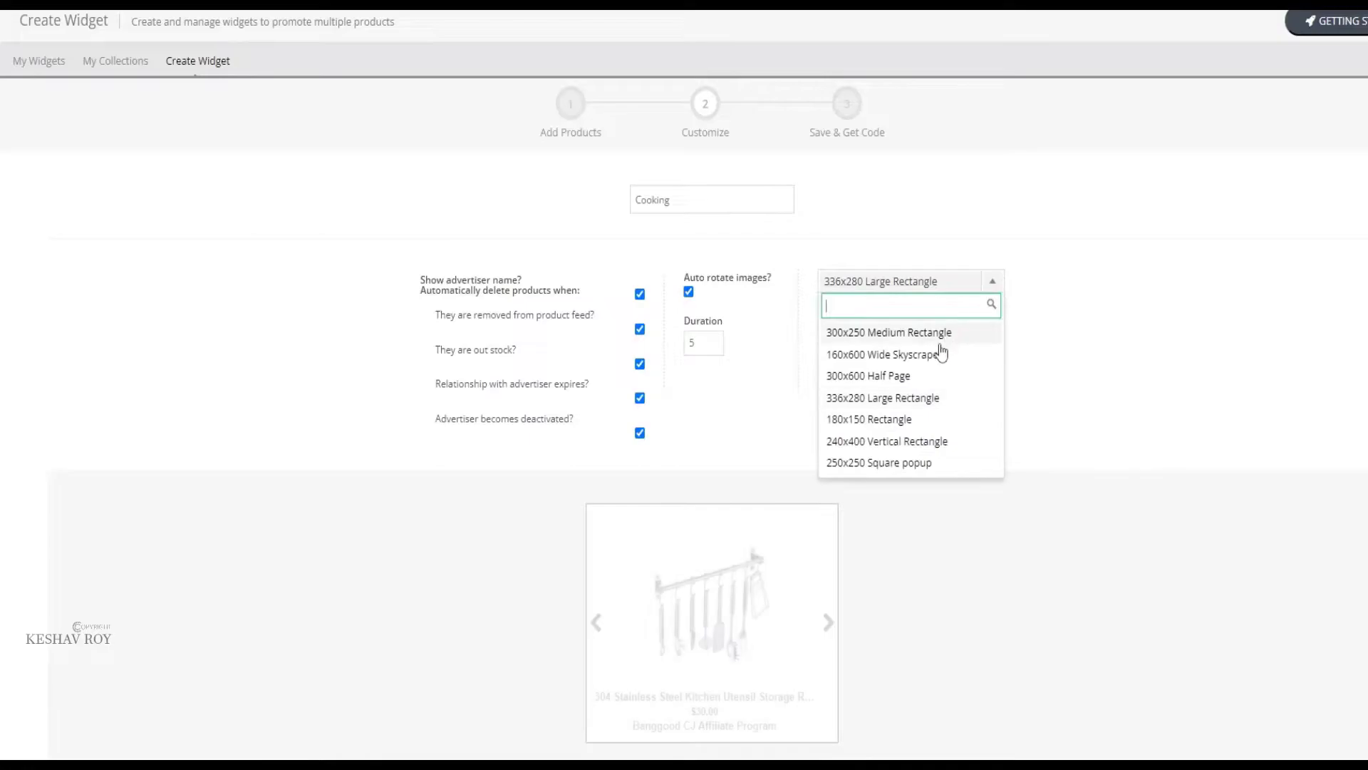
left_click(920, 379)
scroll(830, 556, "down", 6)
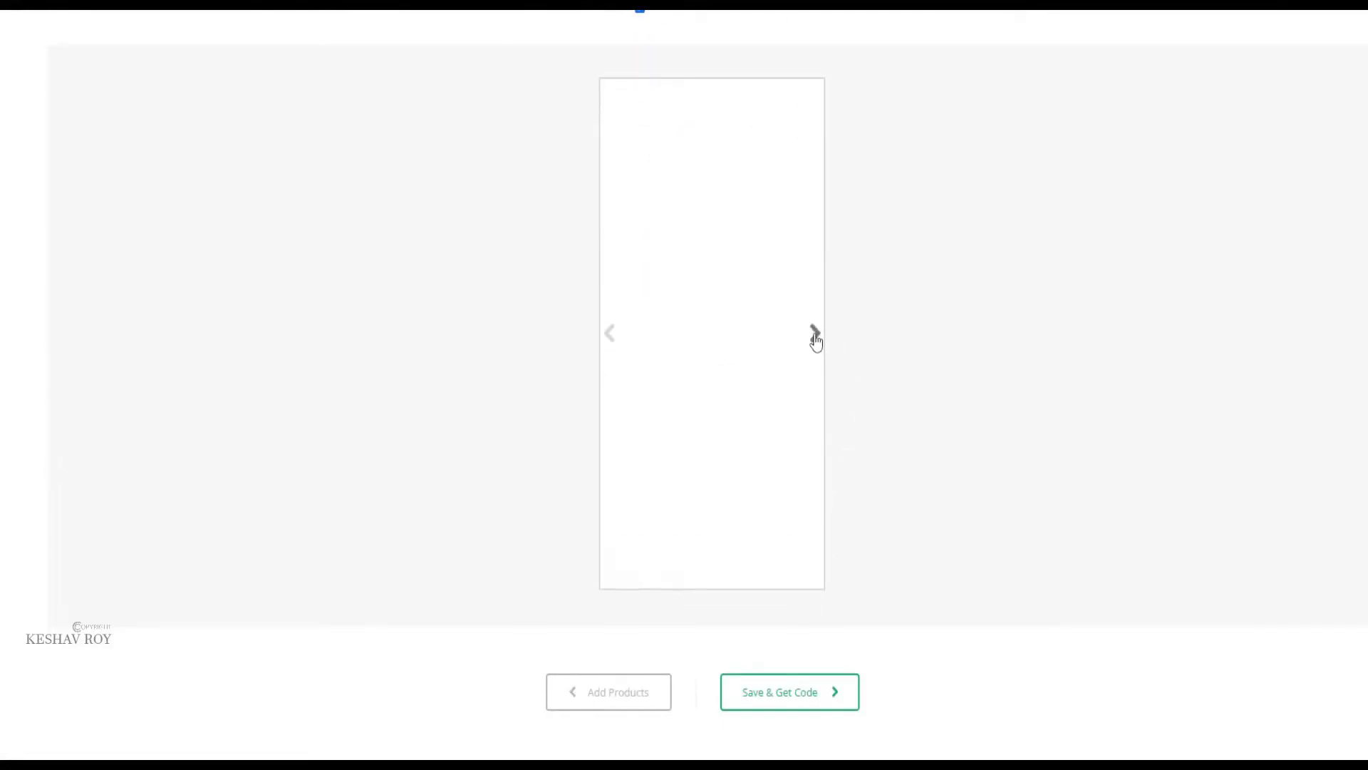
scroll(815, 339, "up", 5)
left_click(995, 198)
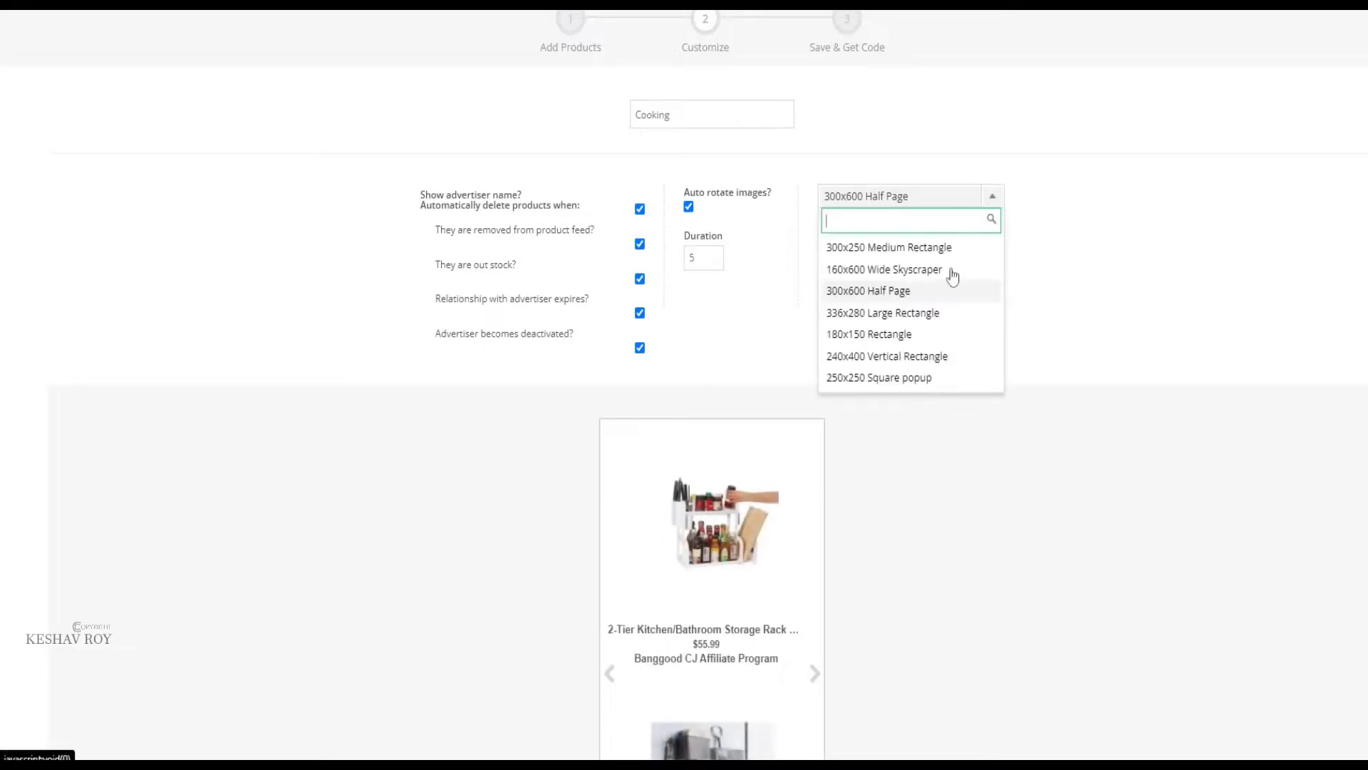
left_click(920, 337)
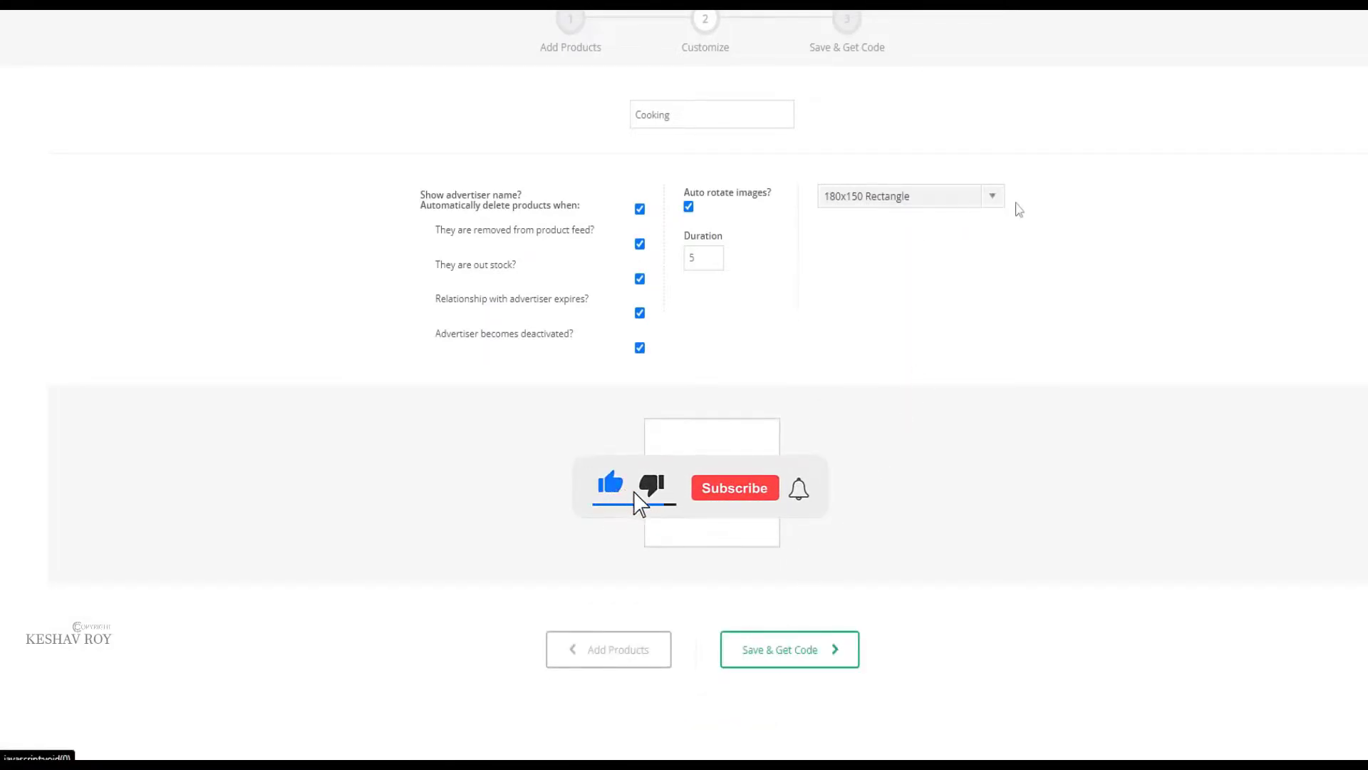
Step: Set the widget size to 336x280 Large Rectangle and save the widget to get its code
left_click(992, 197)
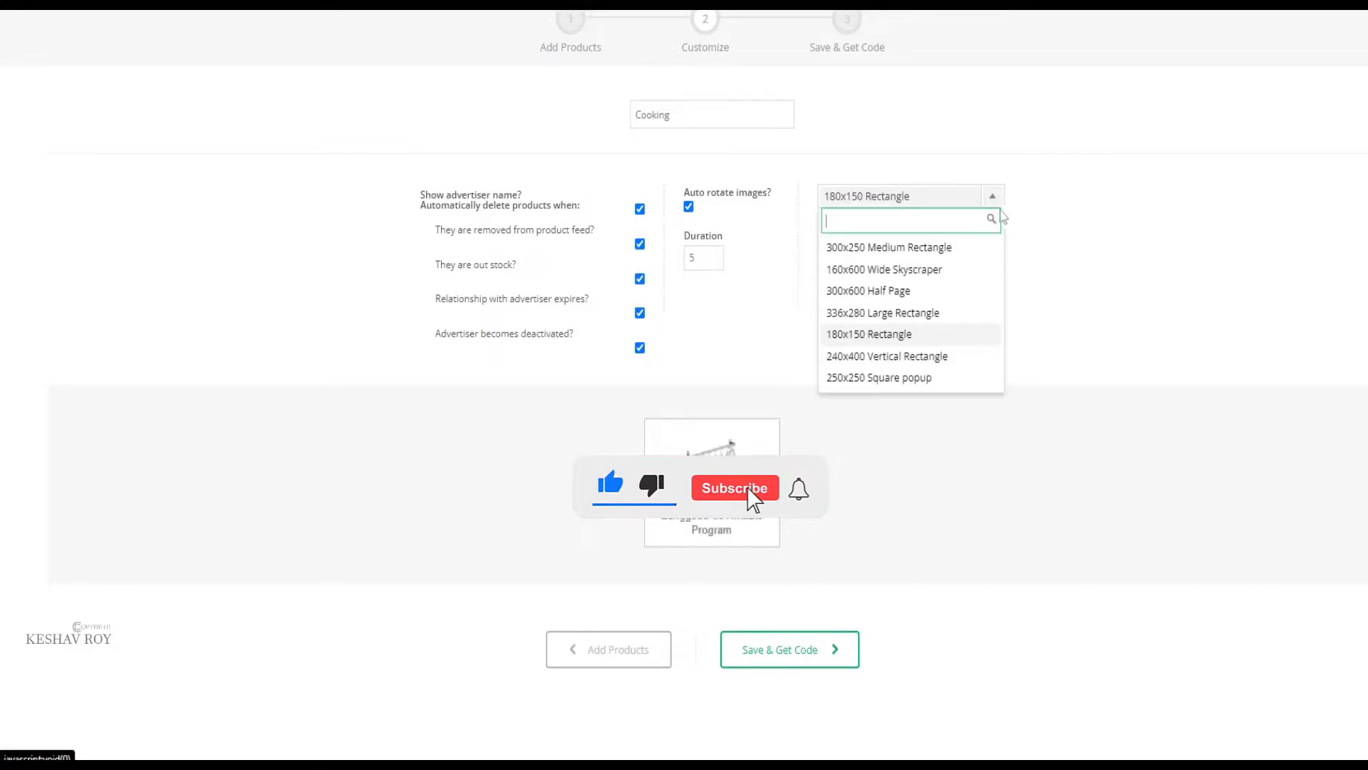
left_click(932, 313)
scroll(790, 677, "down", 2)
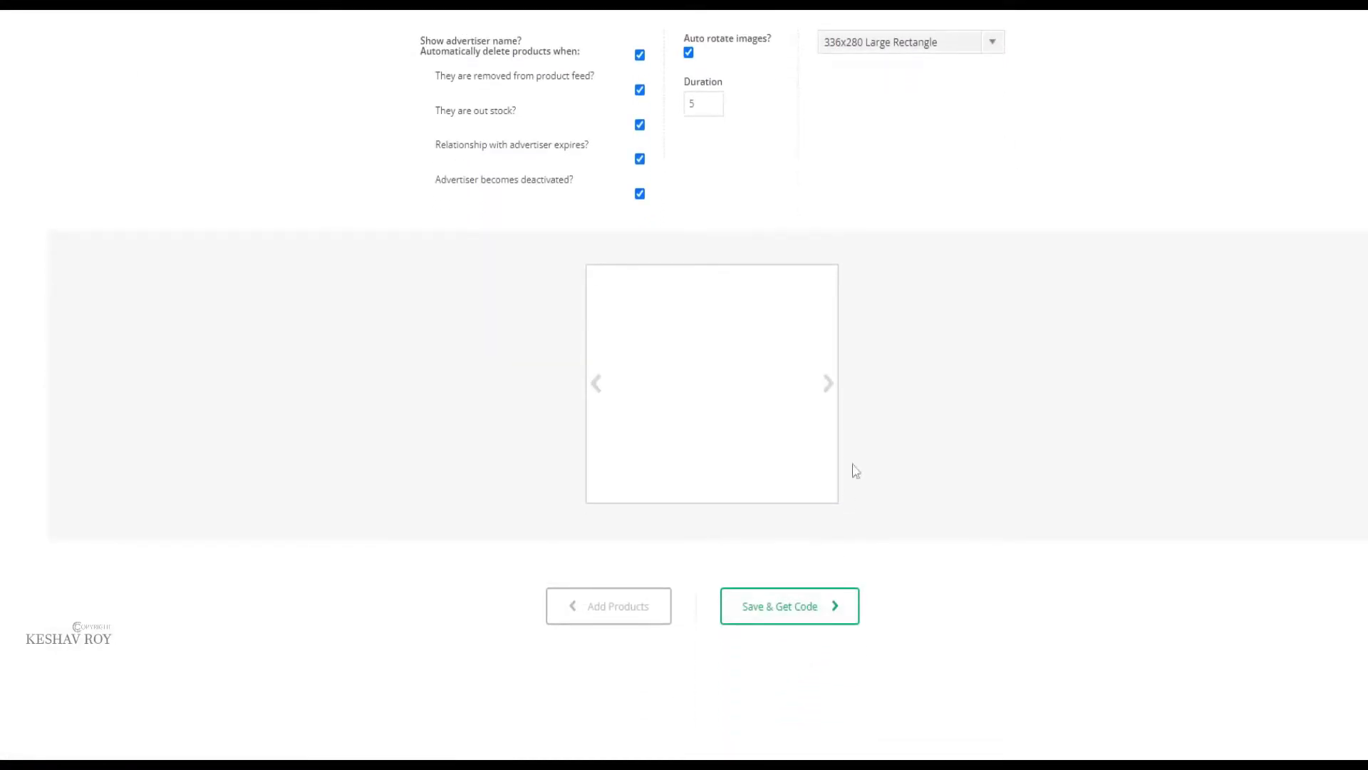
left_click(995, 46)
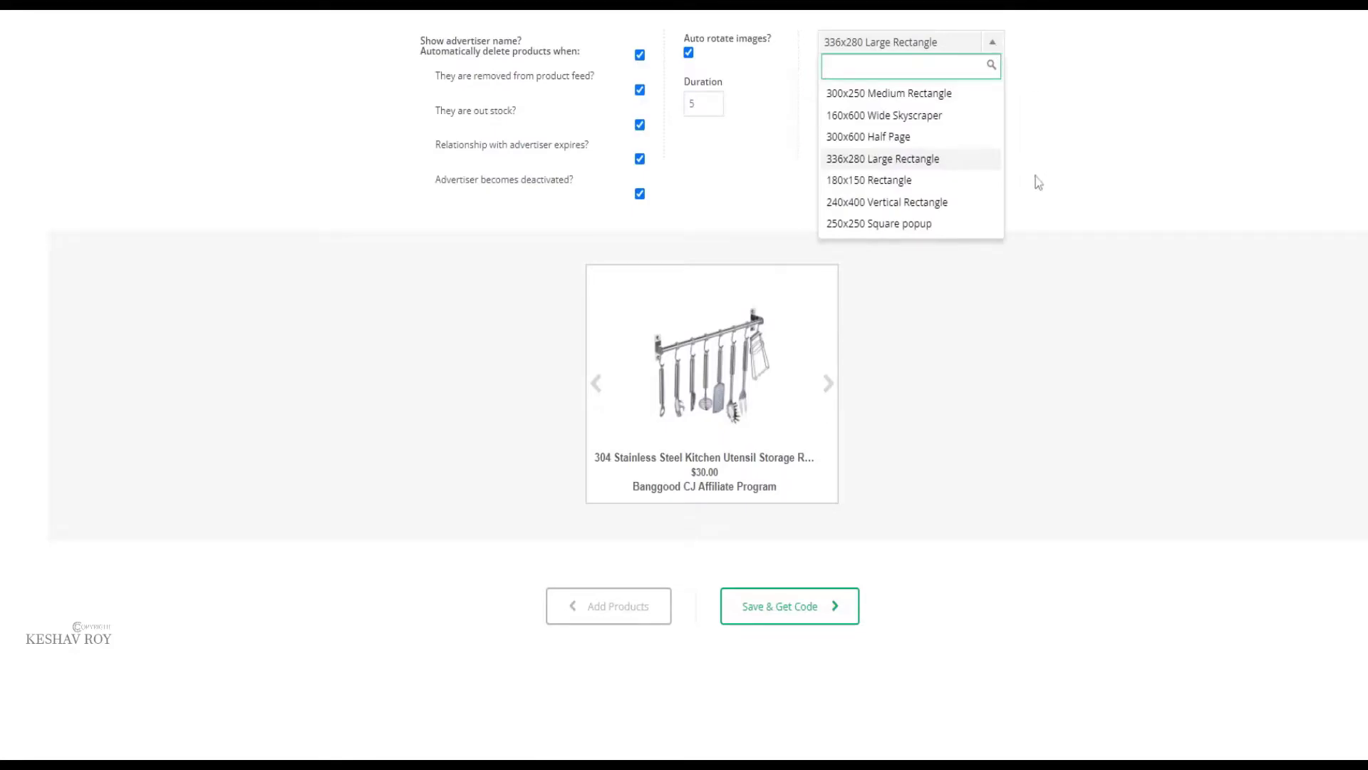
left_click(794, 624)
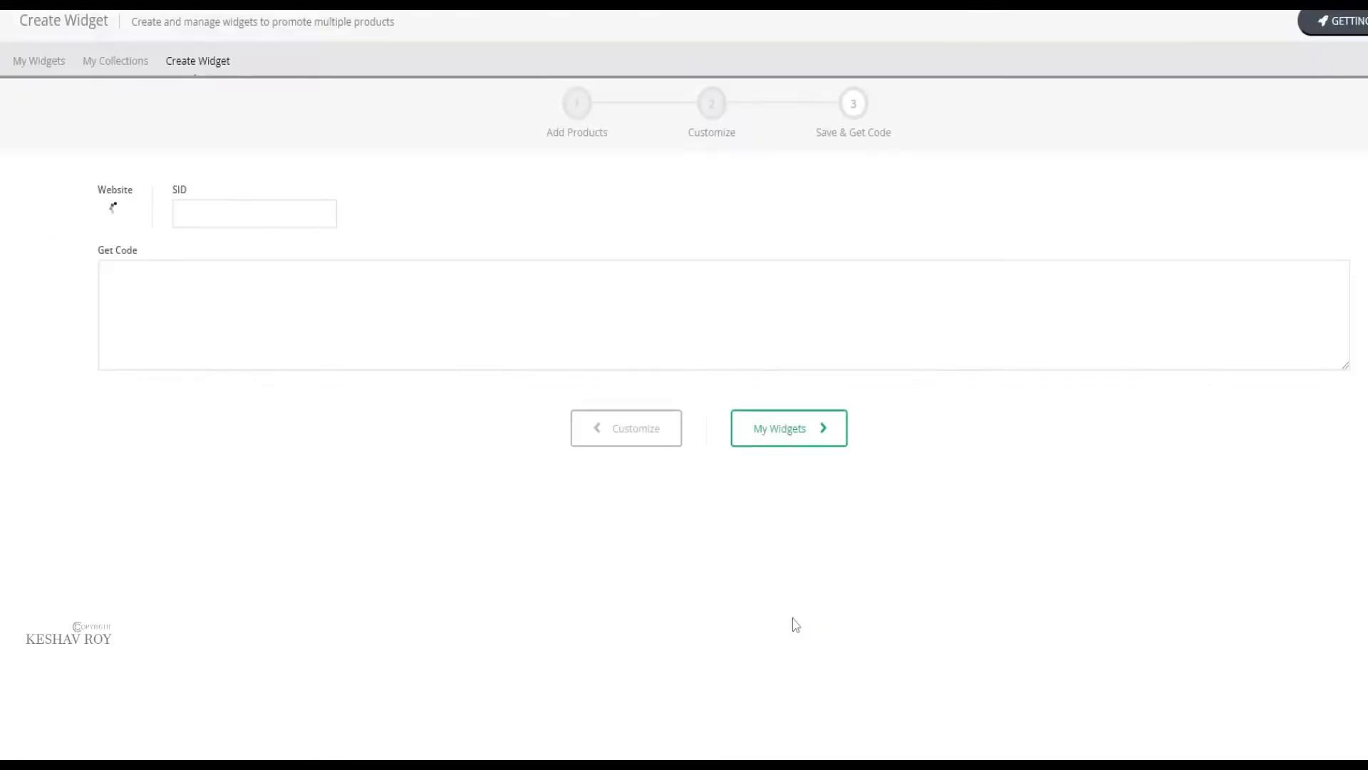
Step: Copy the complete widget code generated for the Promo1 website and go on to the list of widgets
left_click(152, 216)
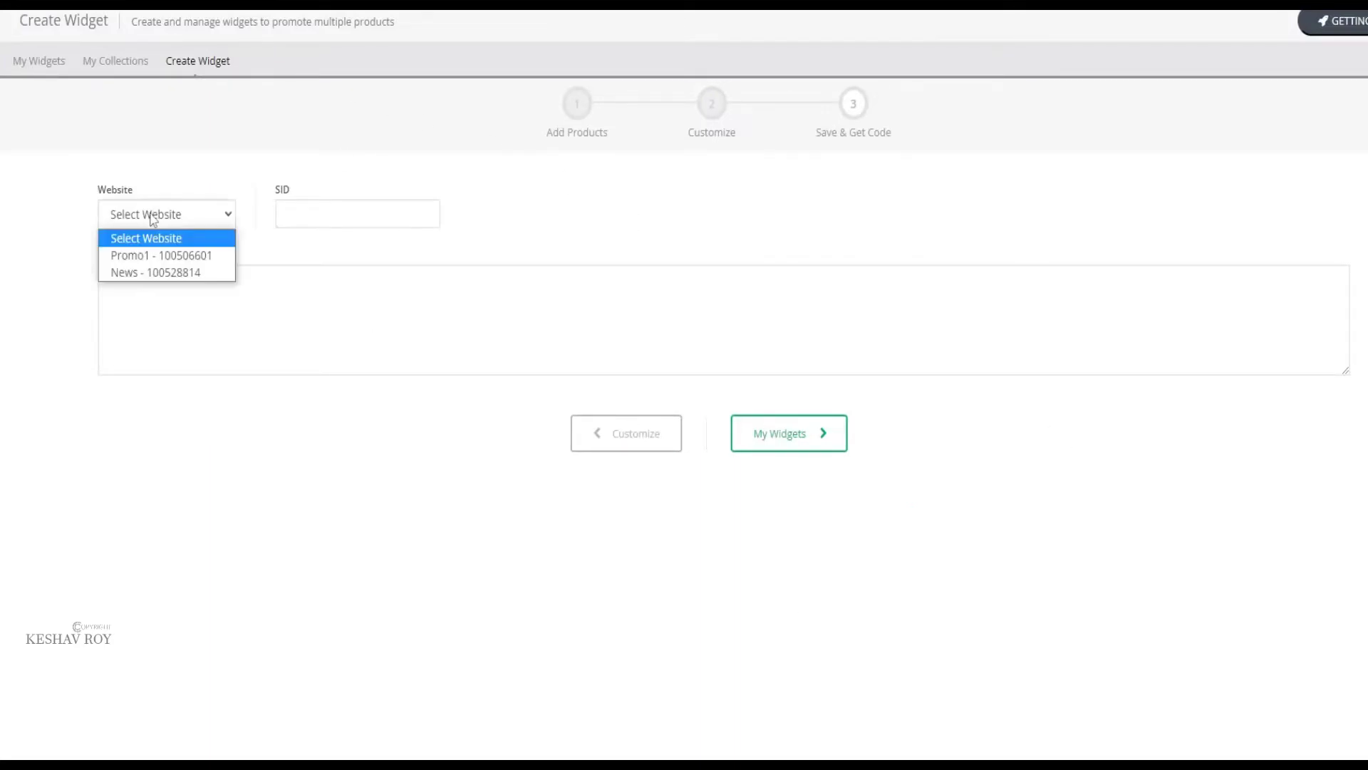
left_click(148, 260)
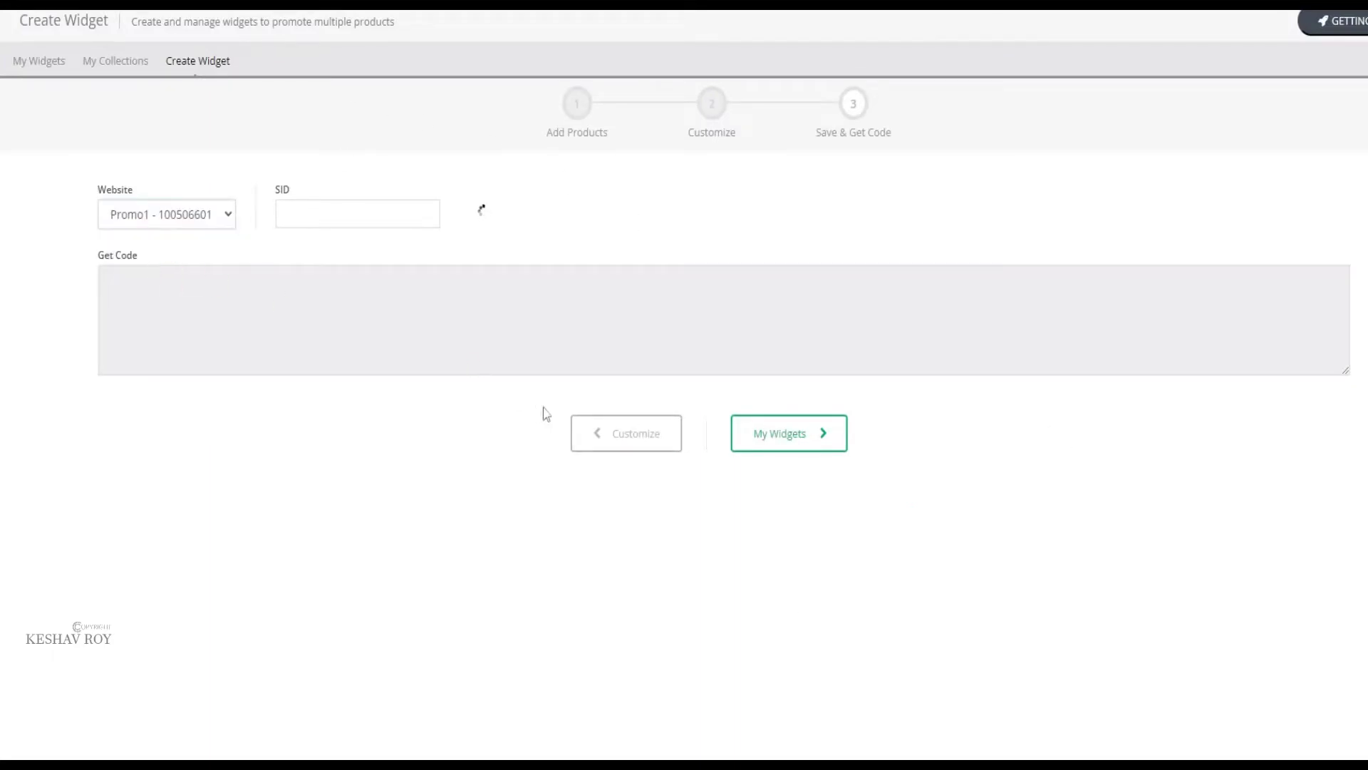
left_click_drag(928, 365, 0, 362)
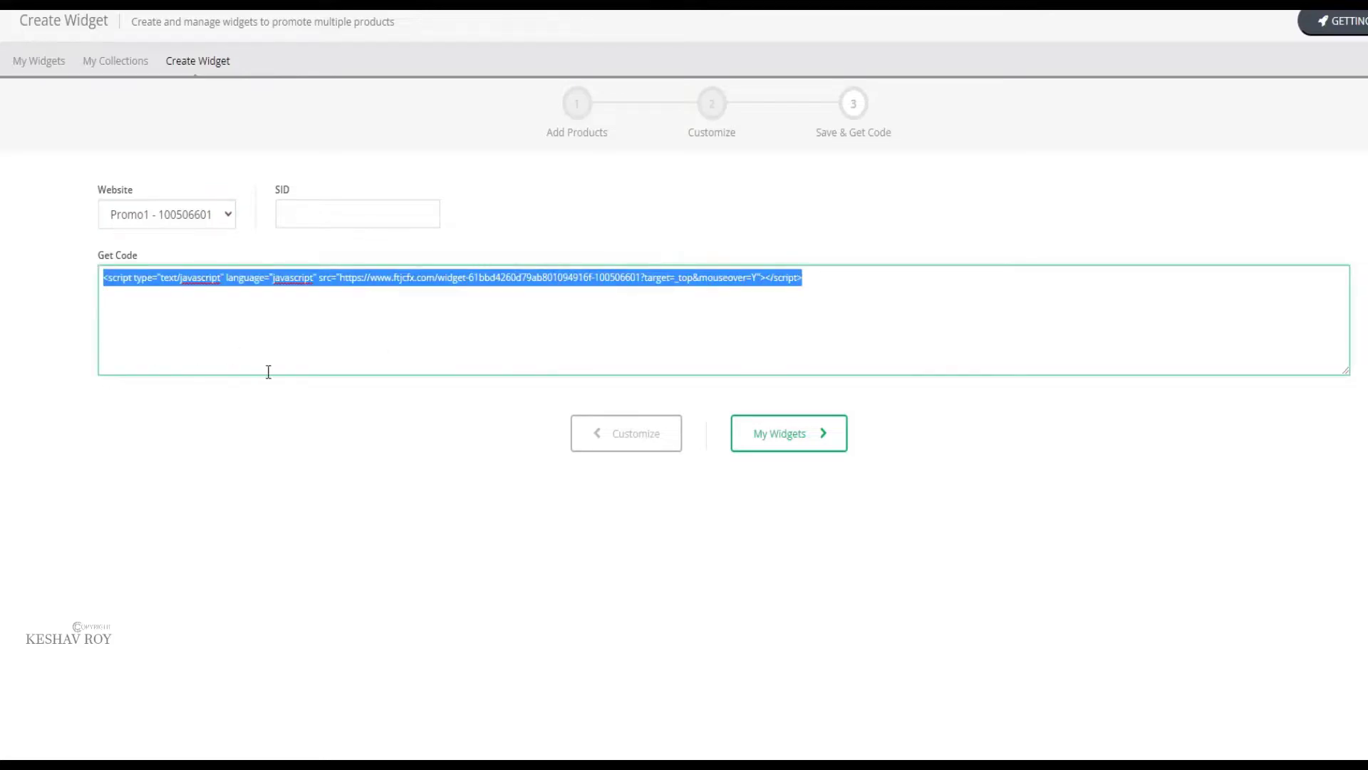
right_click(294, 312)
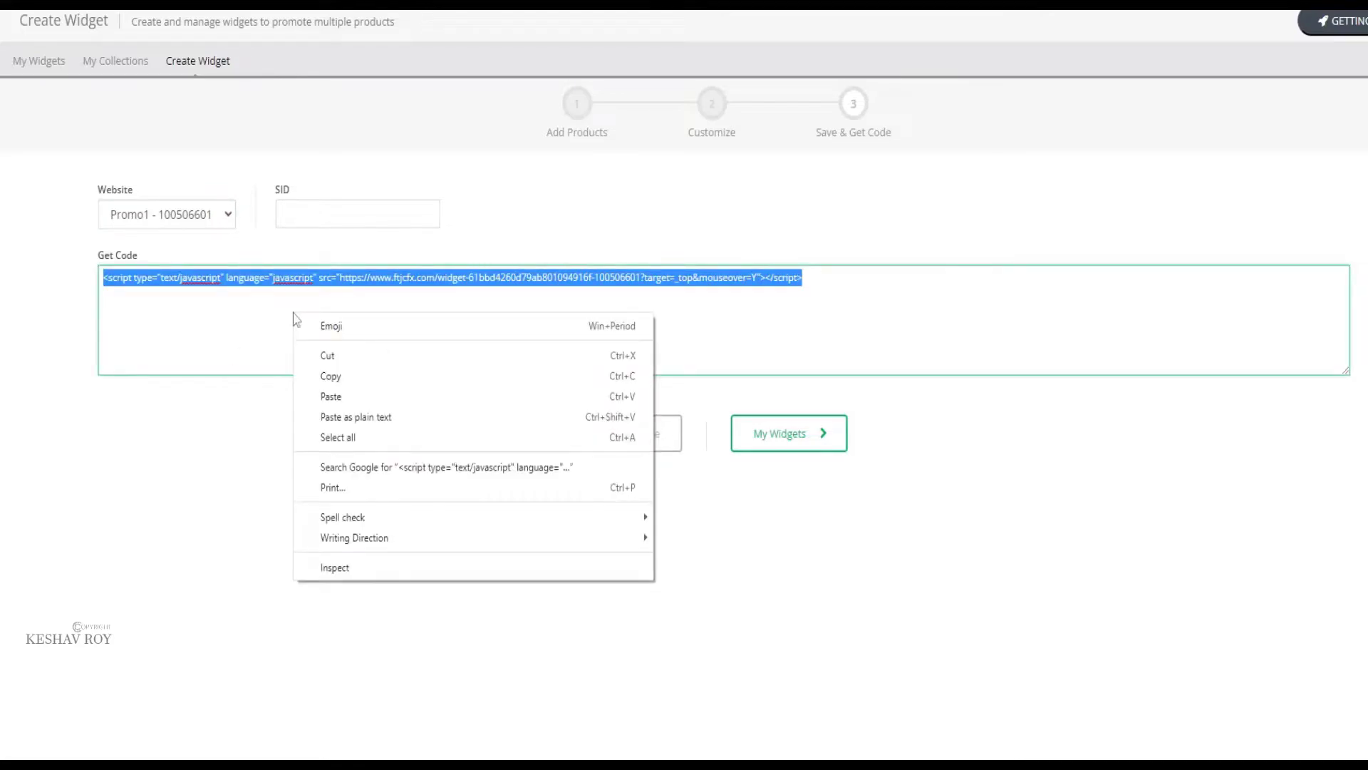
left_click(320, 376)
left_click(772, 442)
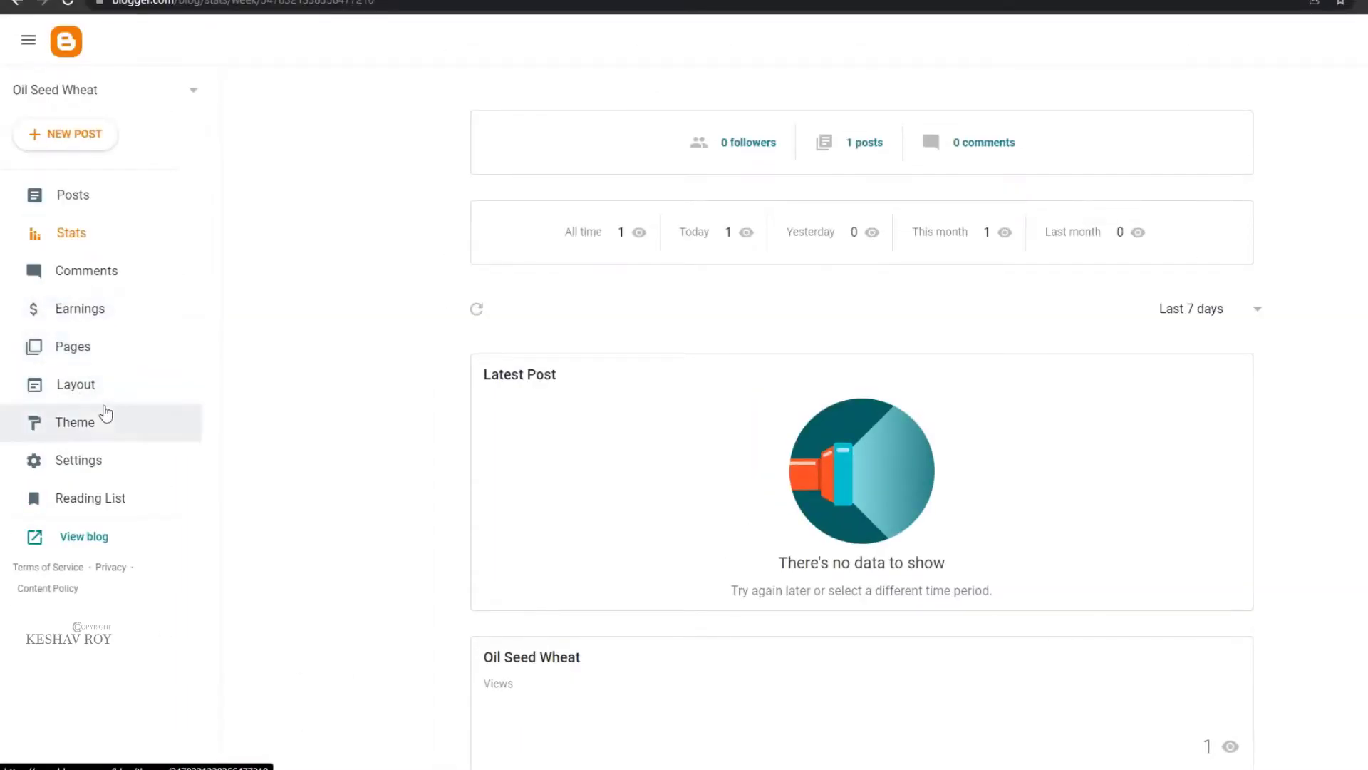
Step: In Blogger, open the Oil Seed Wheat blog's layout and add an HTML/JavaScript gadget to the sidebar
left_click(95, 403)
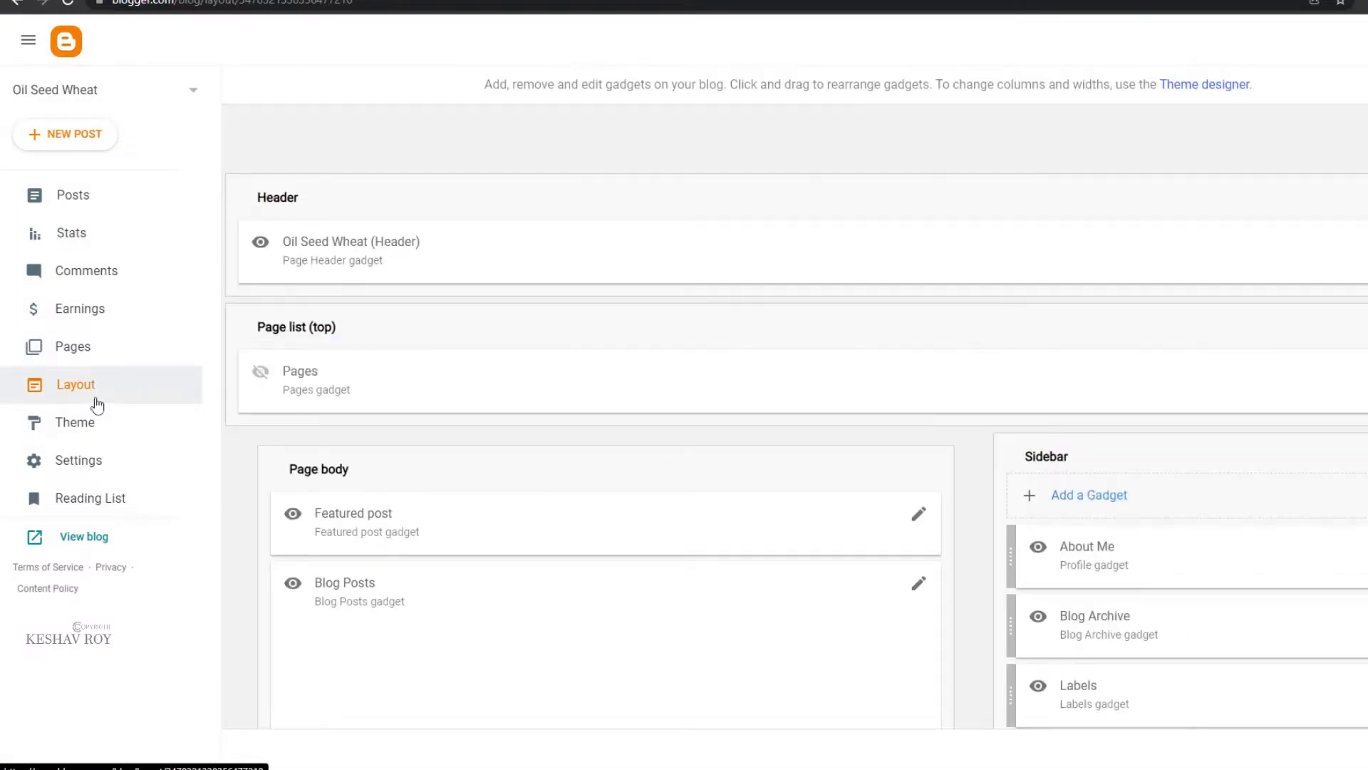
scroll(391, 532, "down", 5)
scroll(487, 397, "up", 5)
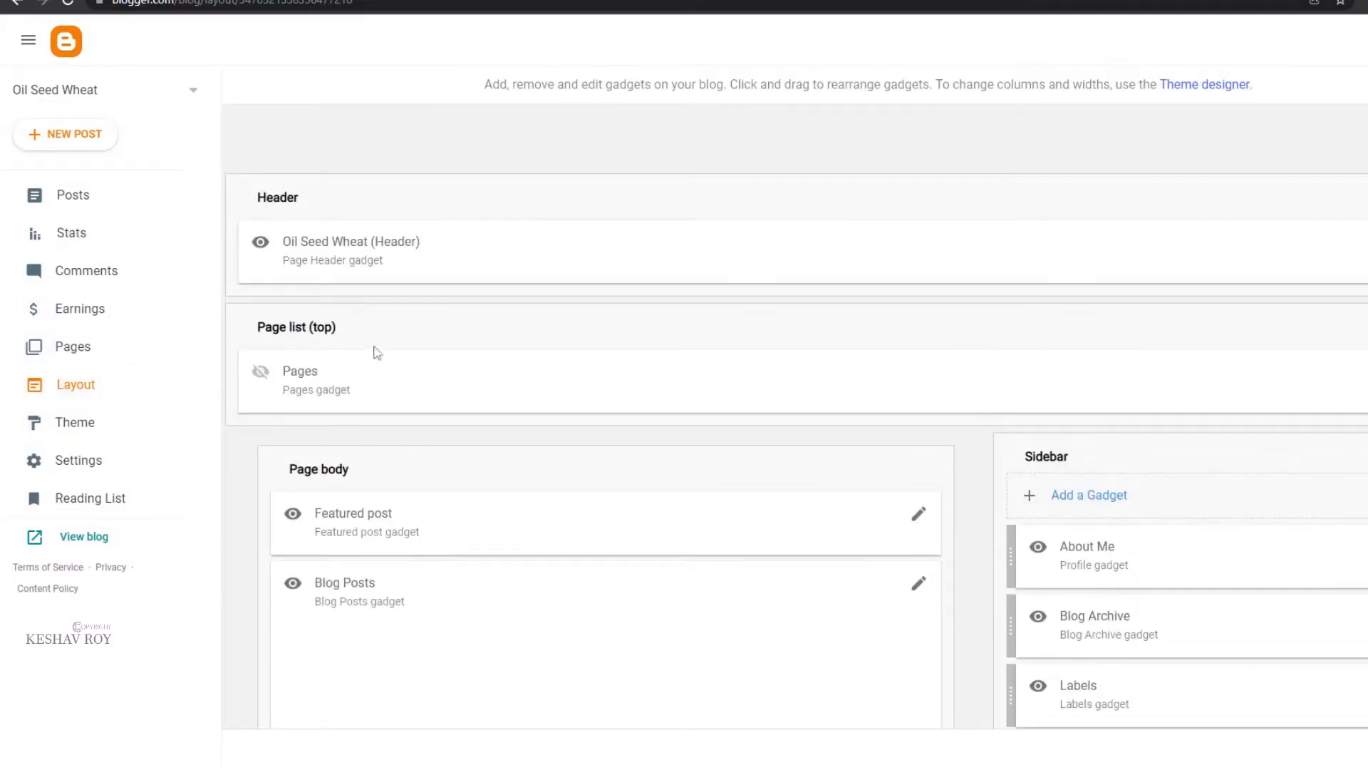
scroll(922, 479, "down", 5)
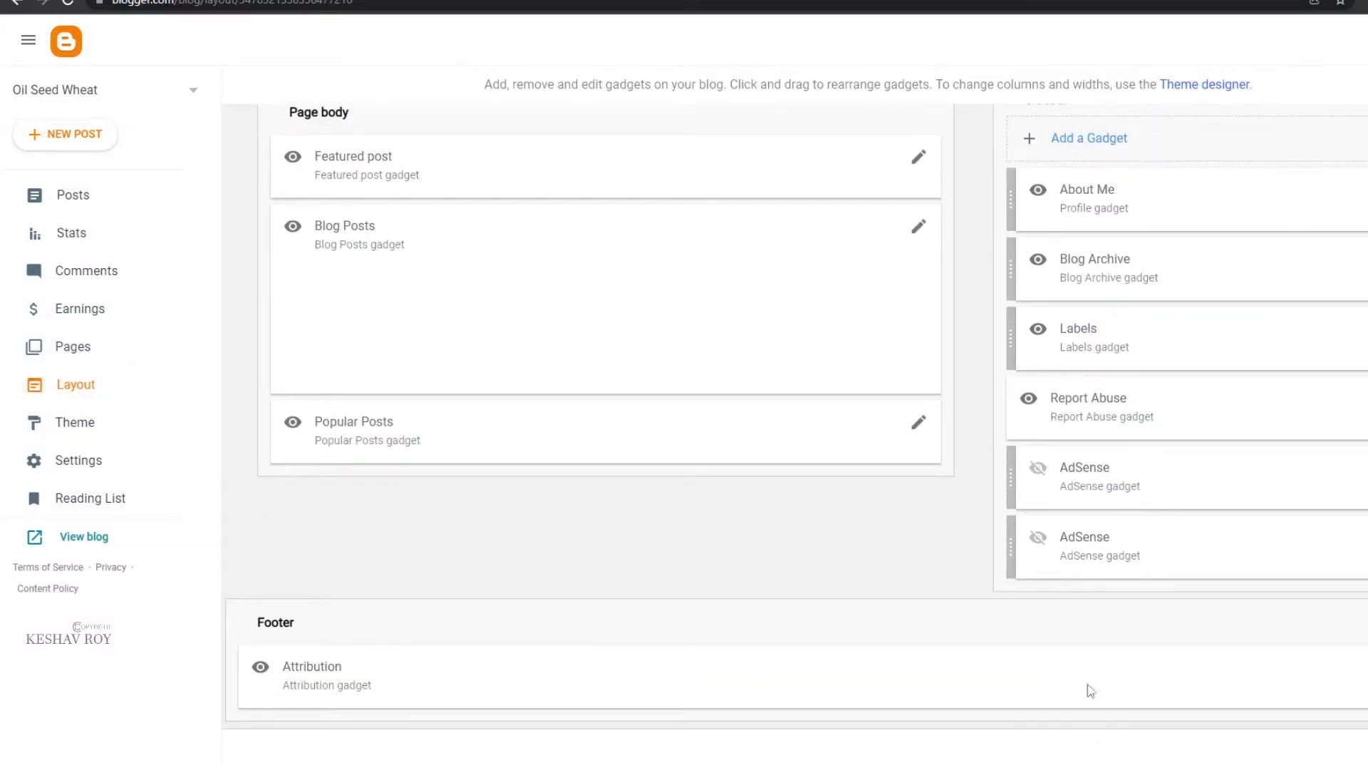
scroll(1101, 452, "up", 2)
left_click(1086, 298)
left_click(1086, 297)
left_click(1083, 303)
left_click(840, 345)
Step: Paste the copied widget script as the HTML/JavaScript gadget's content and save the gadget
left_click(699, 449)
key("ctrl+v")
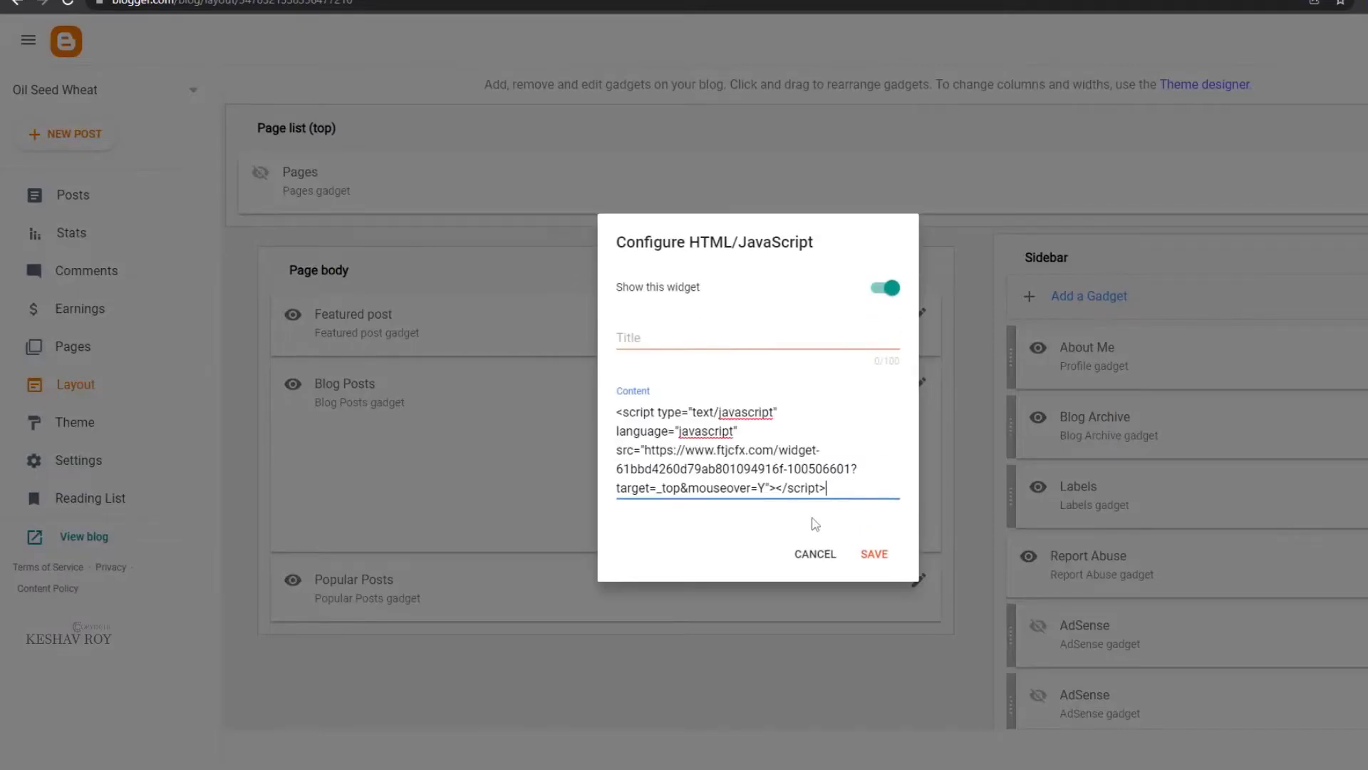
left_click(870, 555)
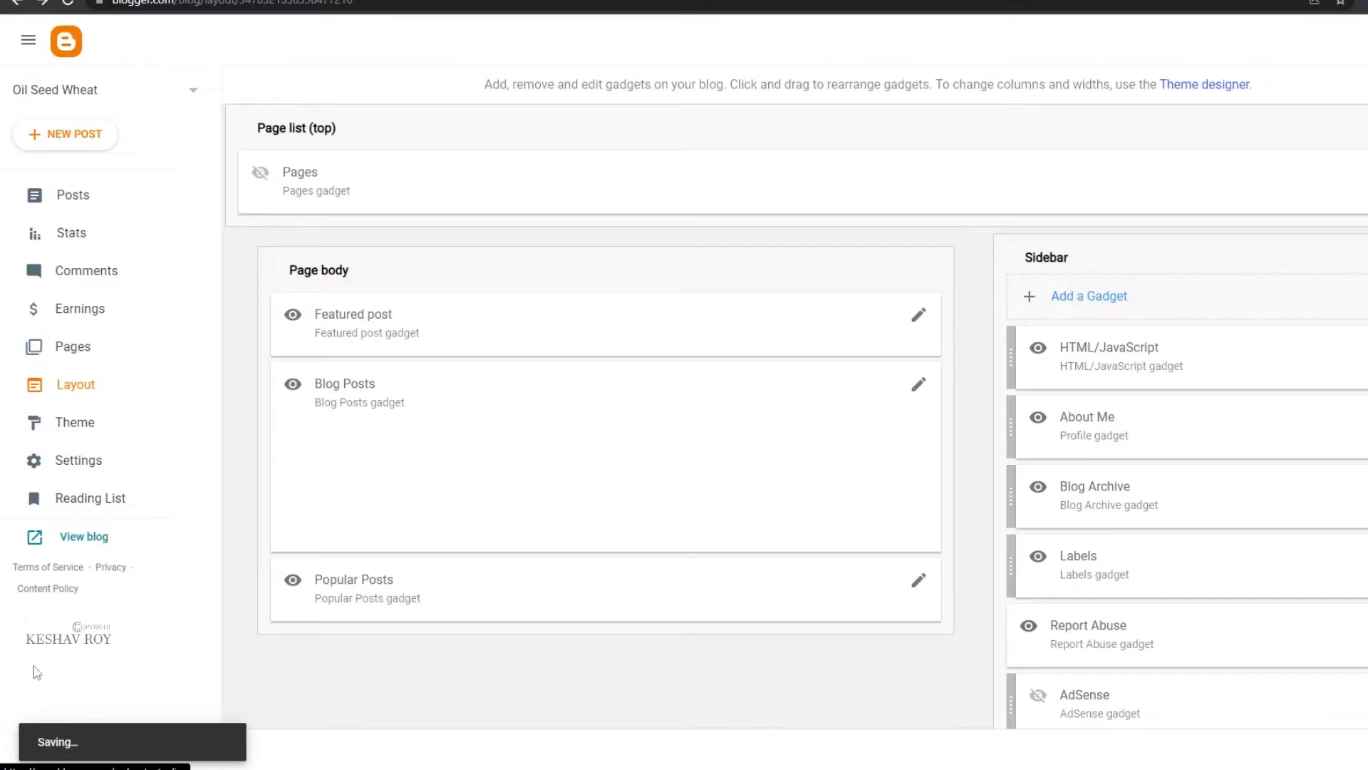
left_click_drag(71, 742, 19, 748)
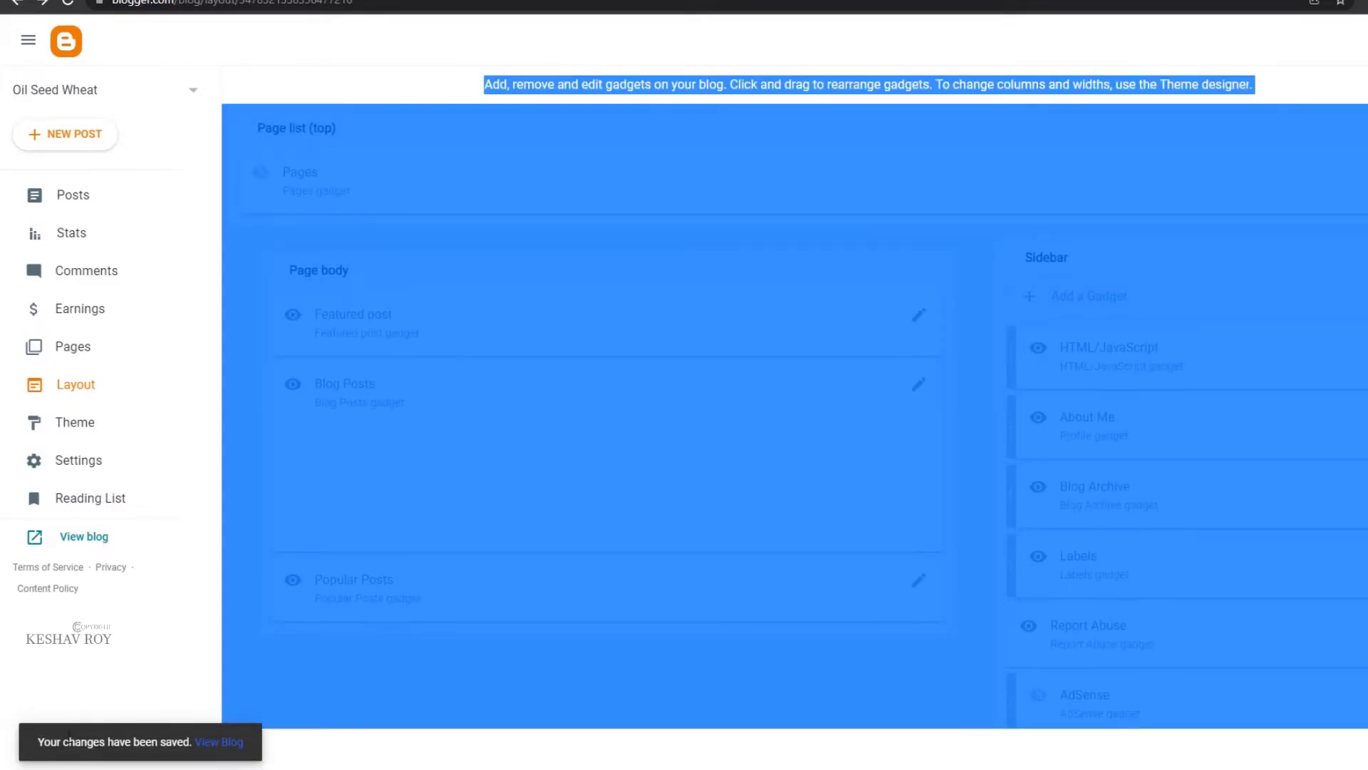
Step: Check the published Oil Seed Wheat blog and open the ClickBank marketplace in a new browser tab next to the Google tab
left_click(69, 539)
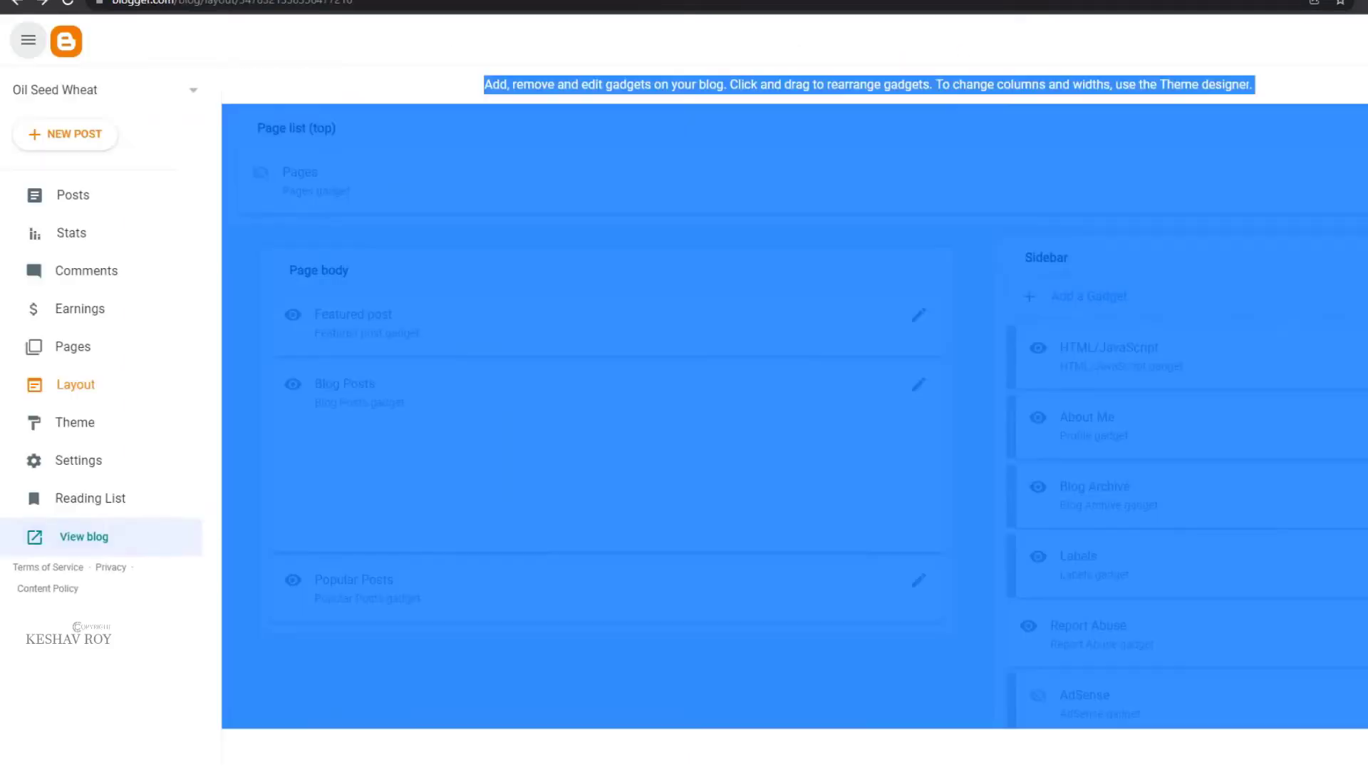
key("ctrl+w")
key("ctrl+Tab")
key("ctrl+t")
left_click(514, 64)
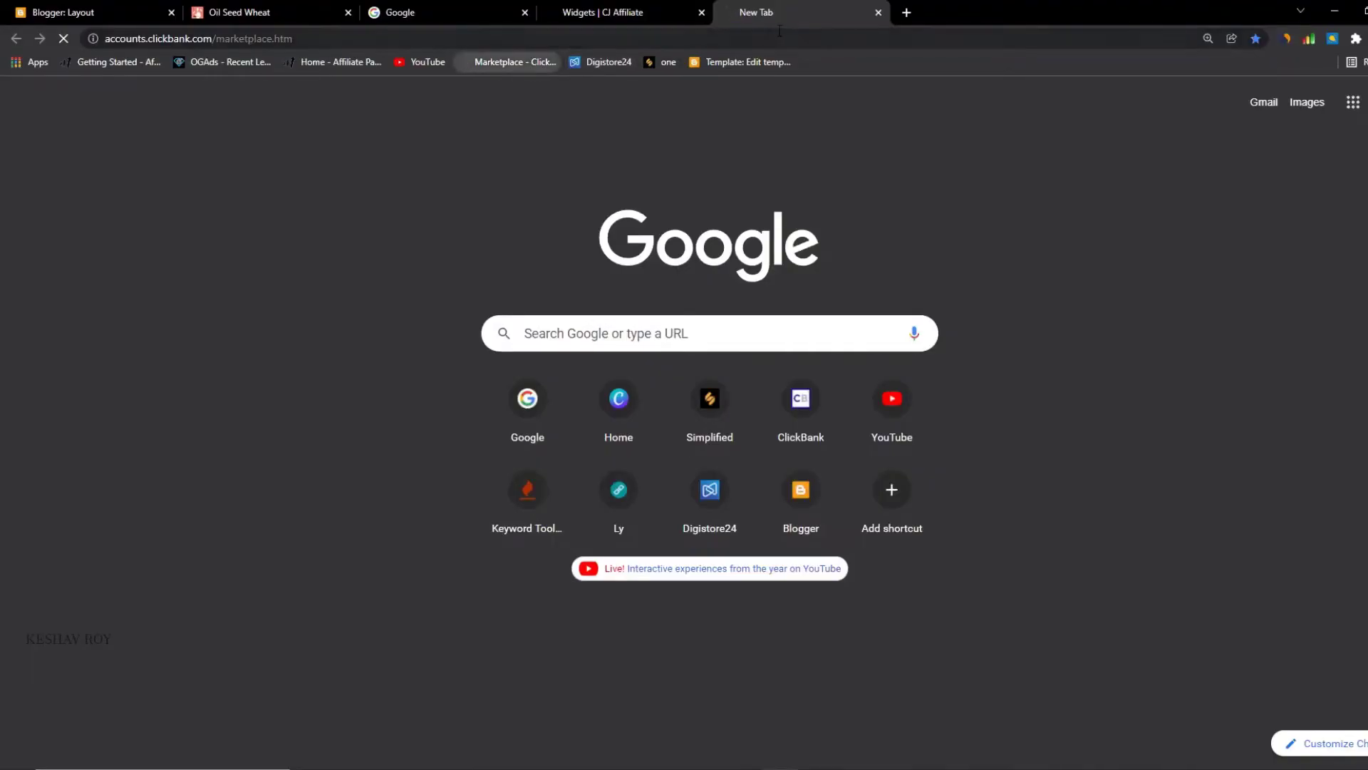
left_click_drag(779, 16, 570, 10)
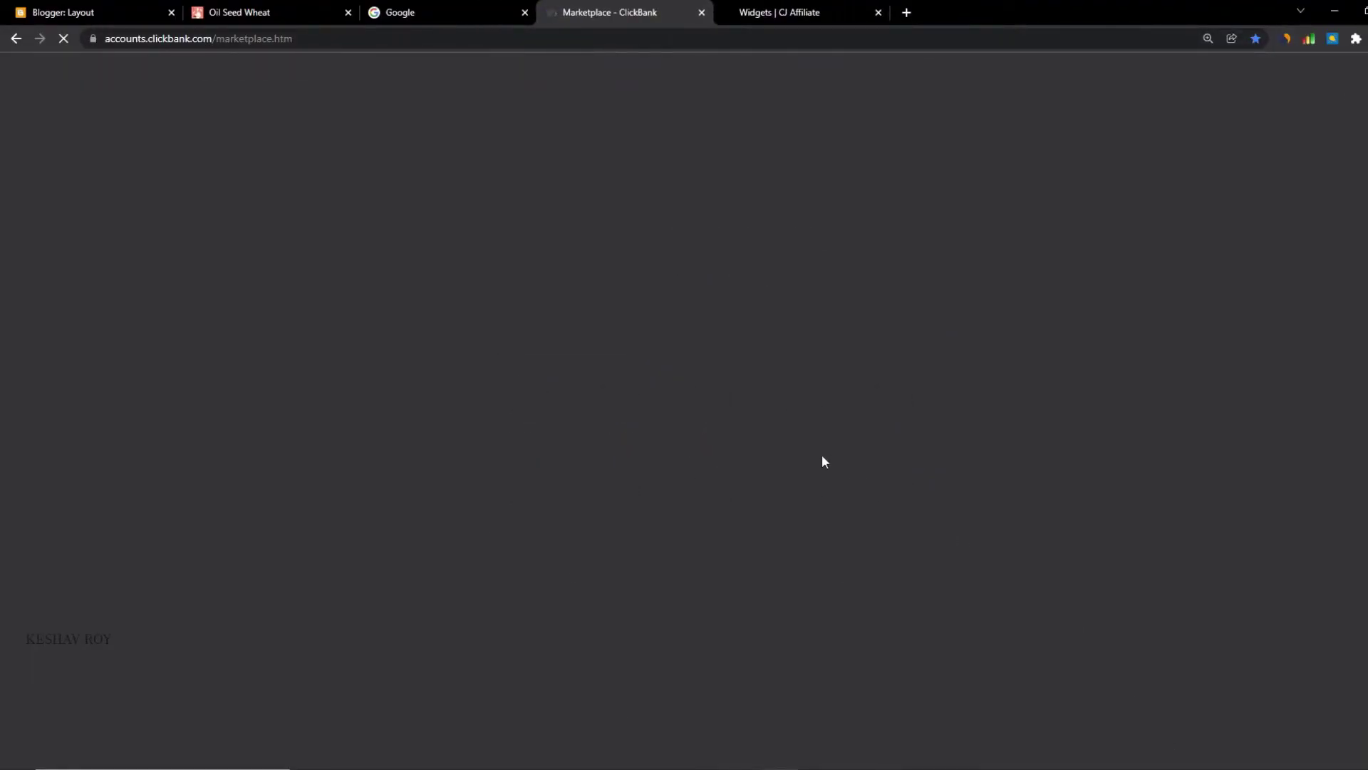
Step: List the marketplace products in the Cooking, Food & Wine category
scroll(739, 449, "down", 4)
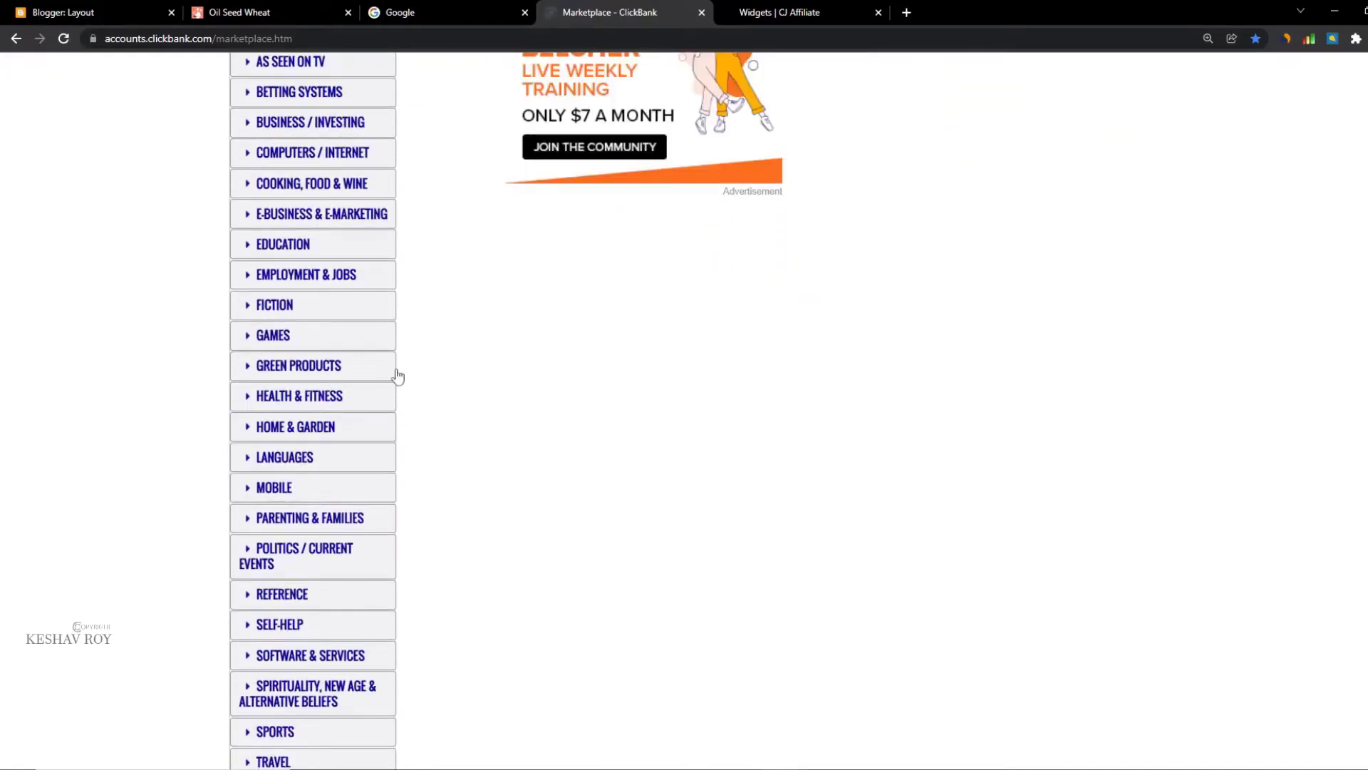
scroll(401, 385, "up", 2)
left_click(299, 332)
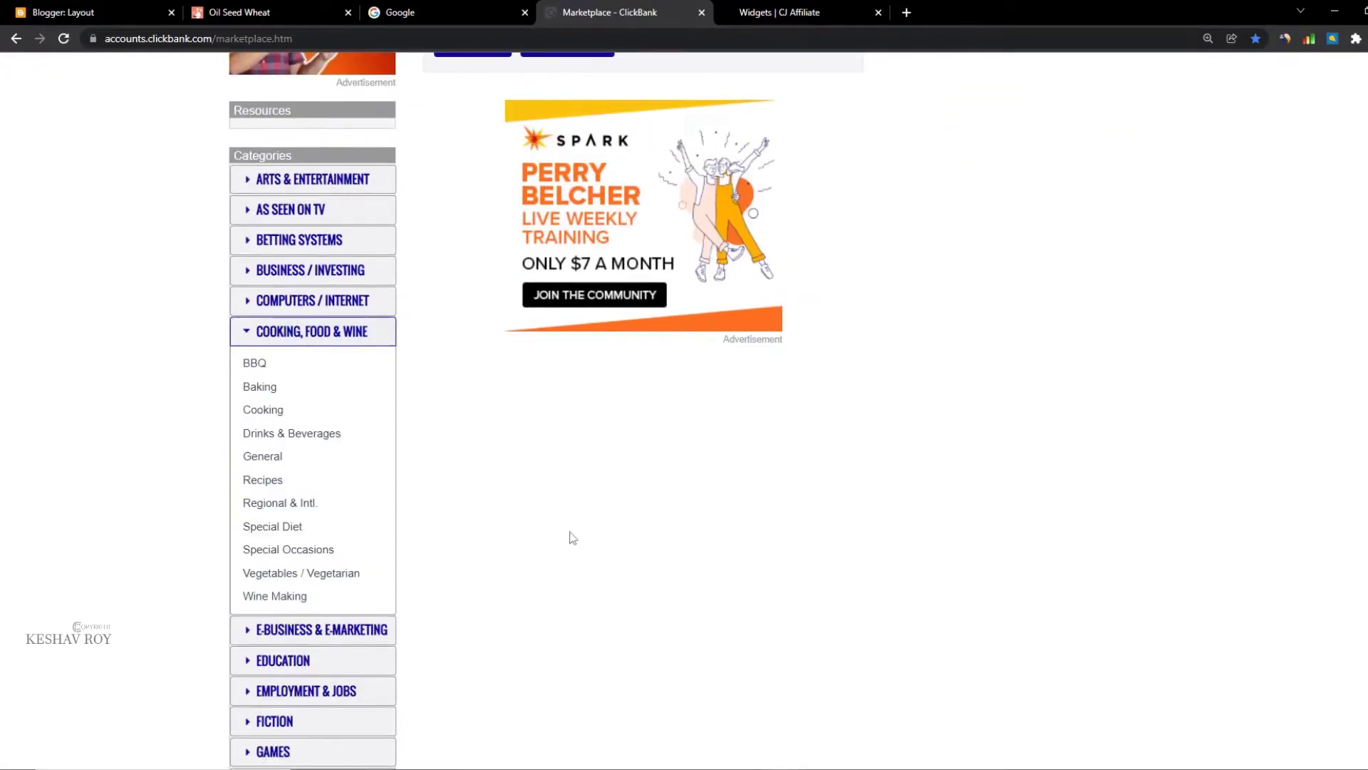
left_click(289, 332)
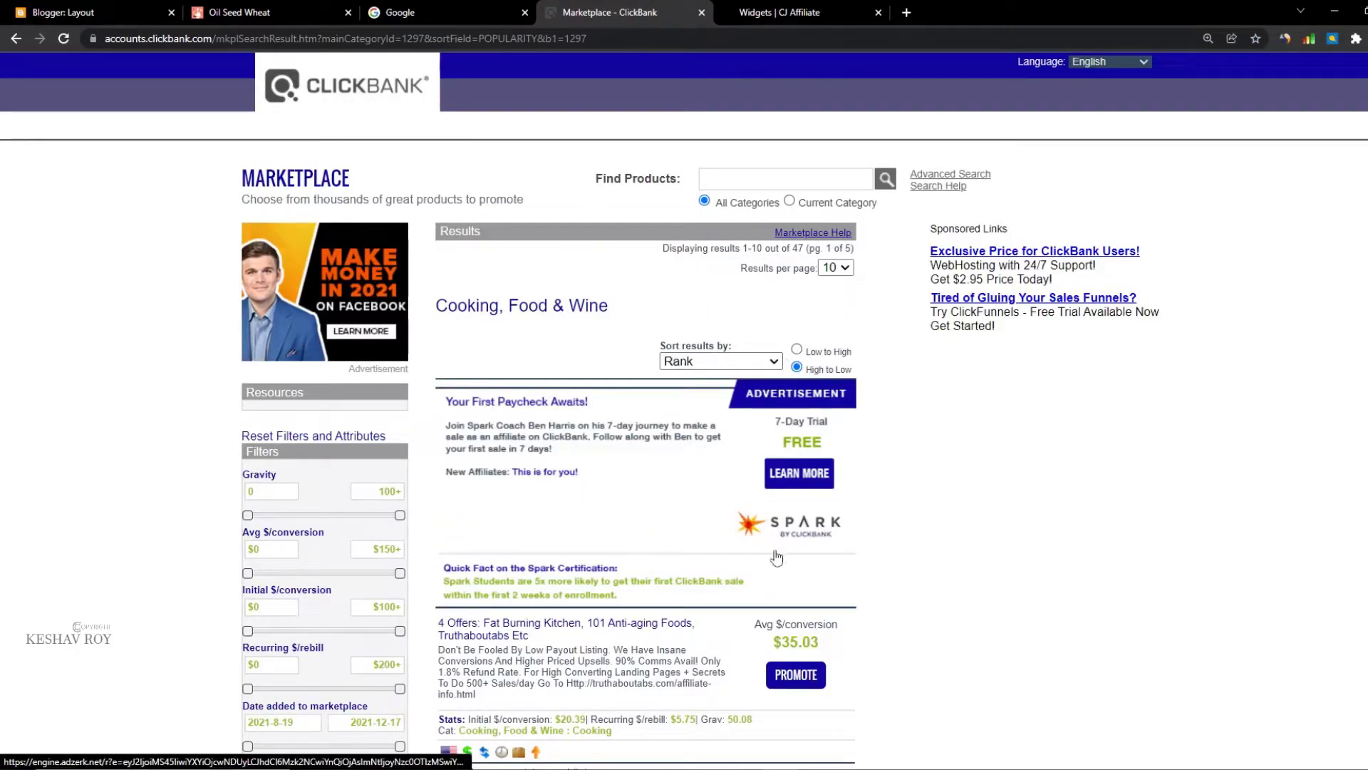
Step: Generate and copy a HopLink for the "4 Offers: Fat Burning Kitchen, 101 Anti-aging Foods" product using the account nickname, without a tracking ID
scroll(640, 599, "down", 2)
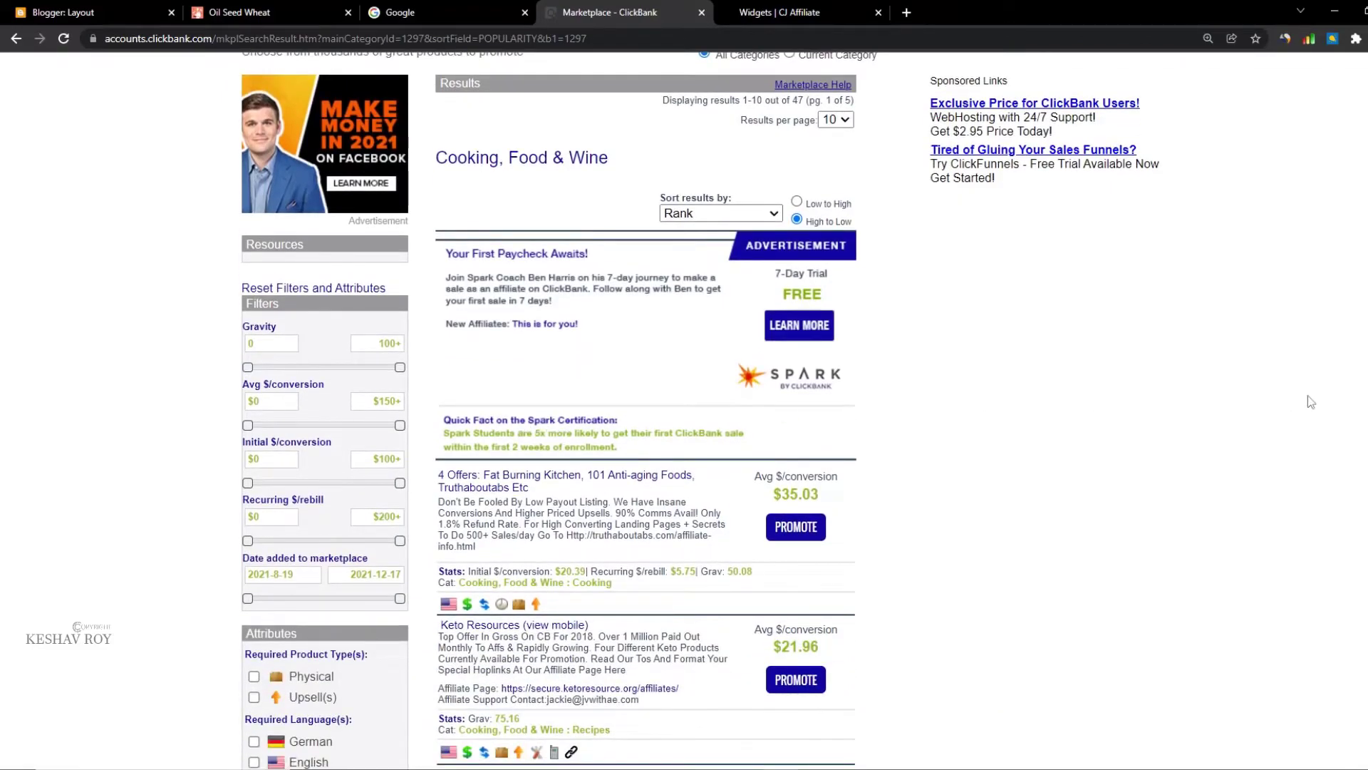
scroll(577, 563, "down", 5)
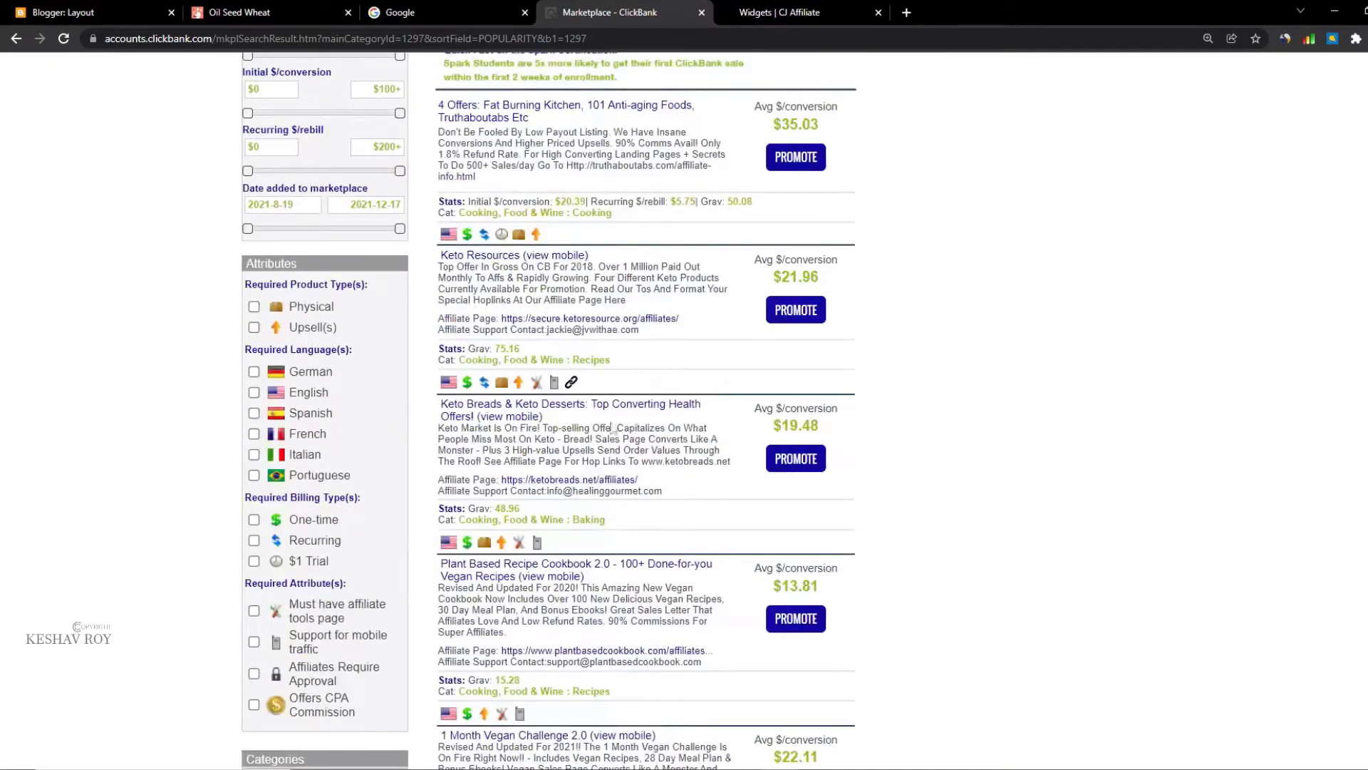
scroll(734, 481, "down", 4)
scroll(809, 384, "up", 7)
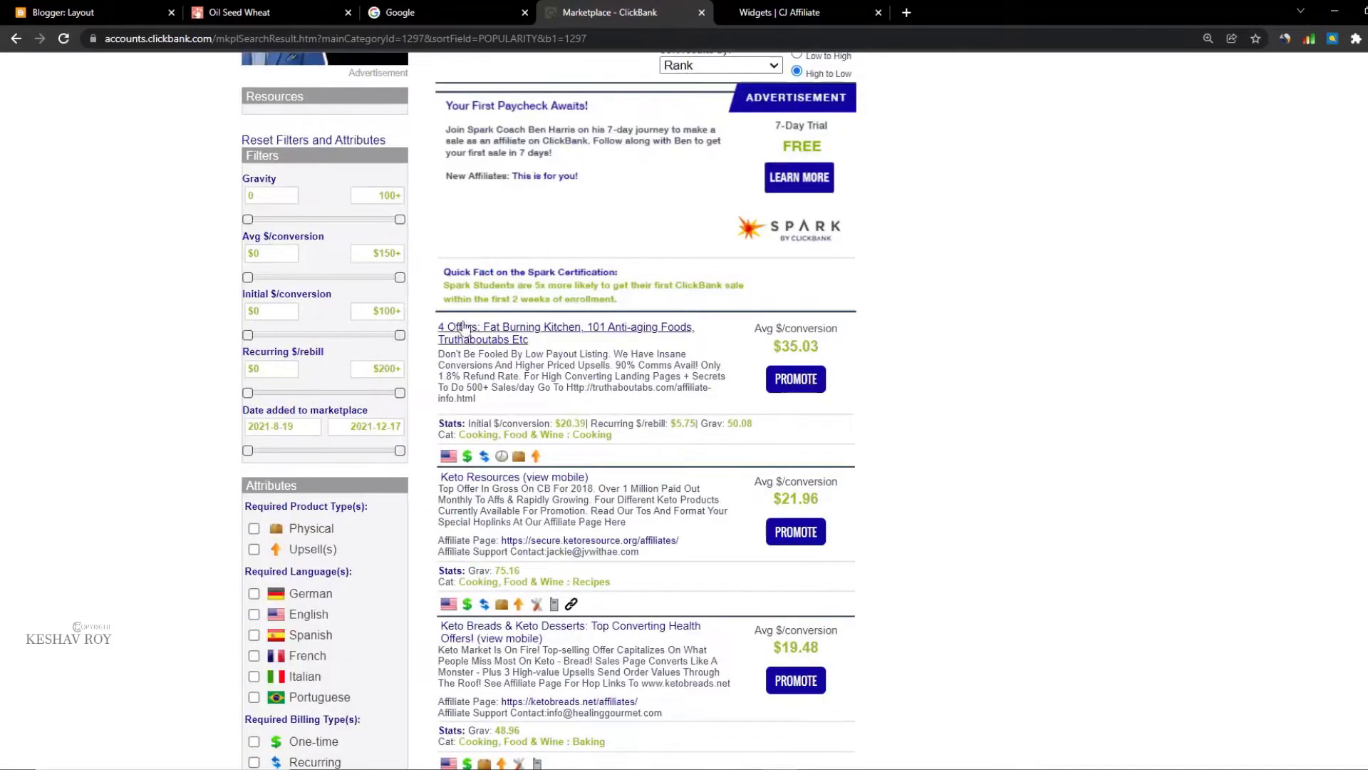
left_click(809, 379)
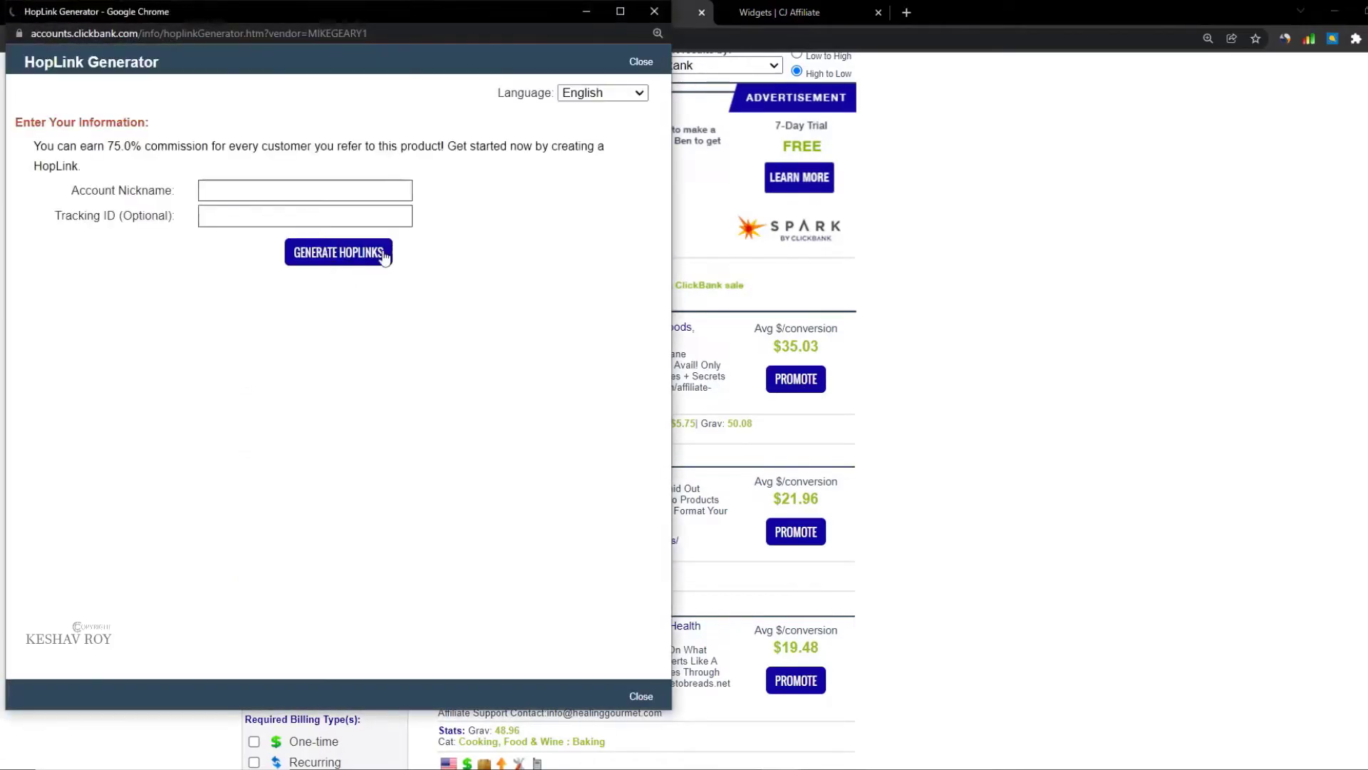
left_click(306, 190)
left_click(236, 217)
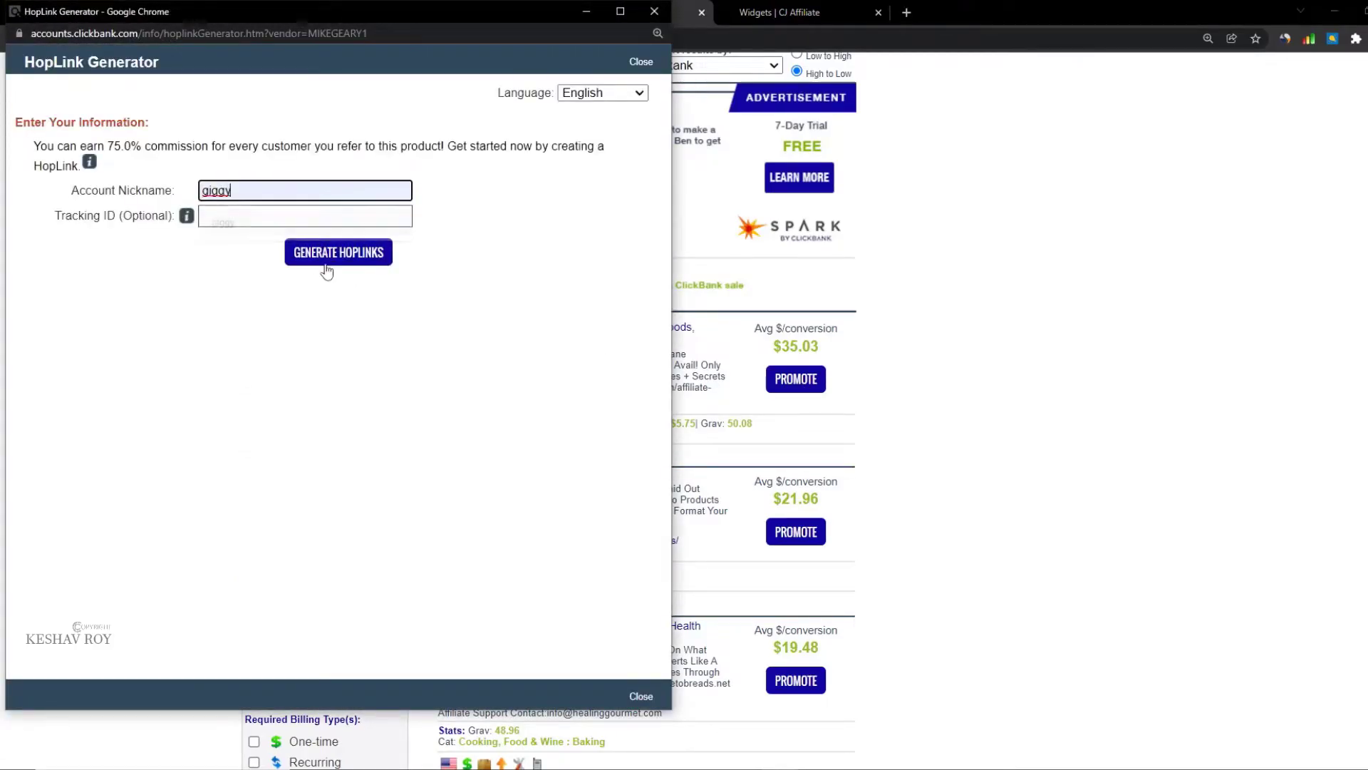
left_click(339, 252)
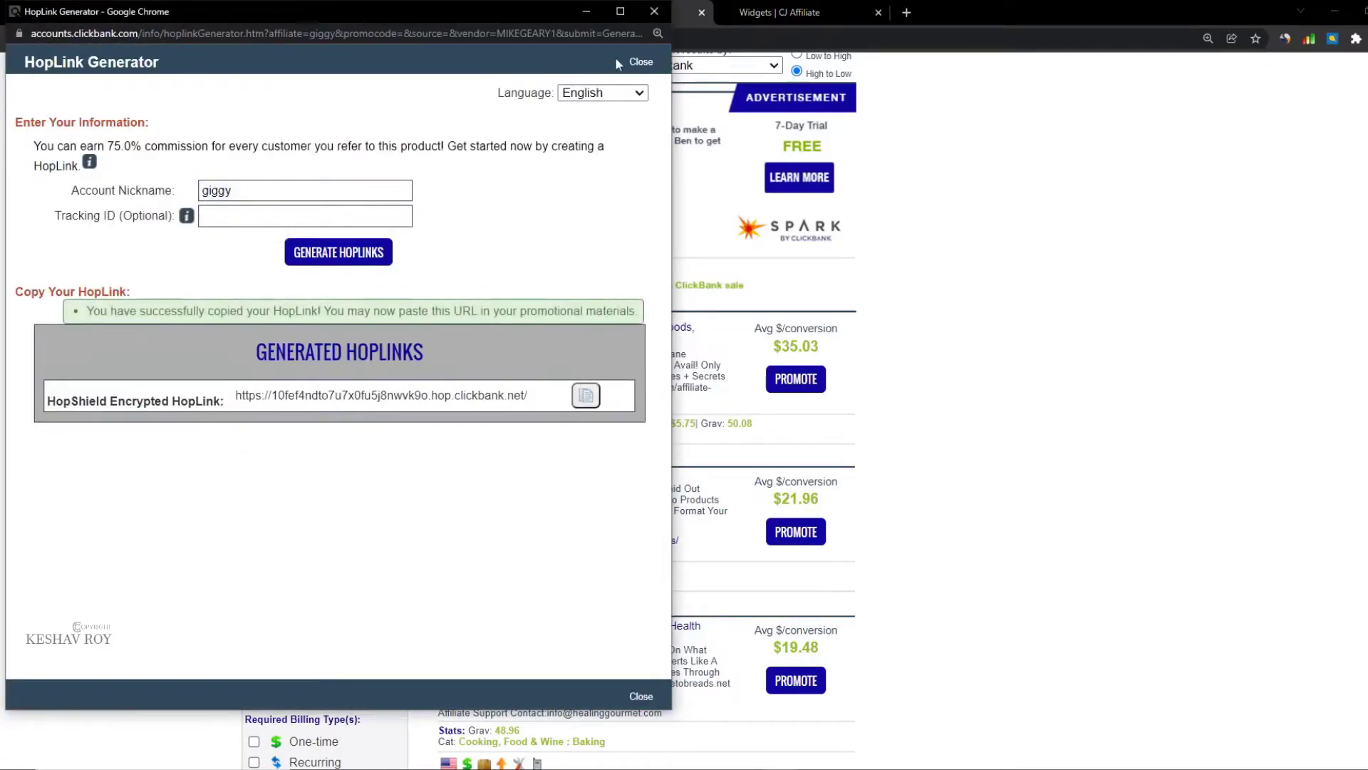
left_click(653, 12)
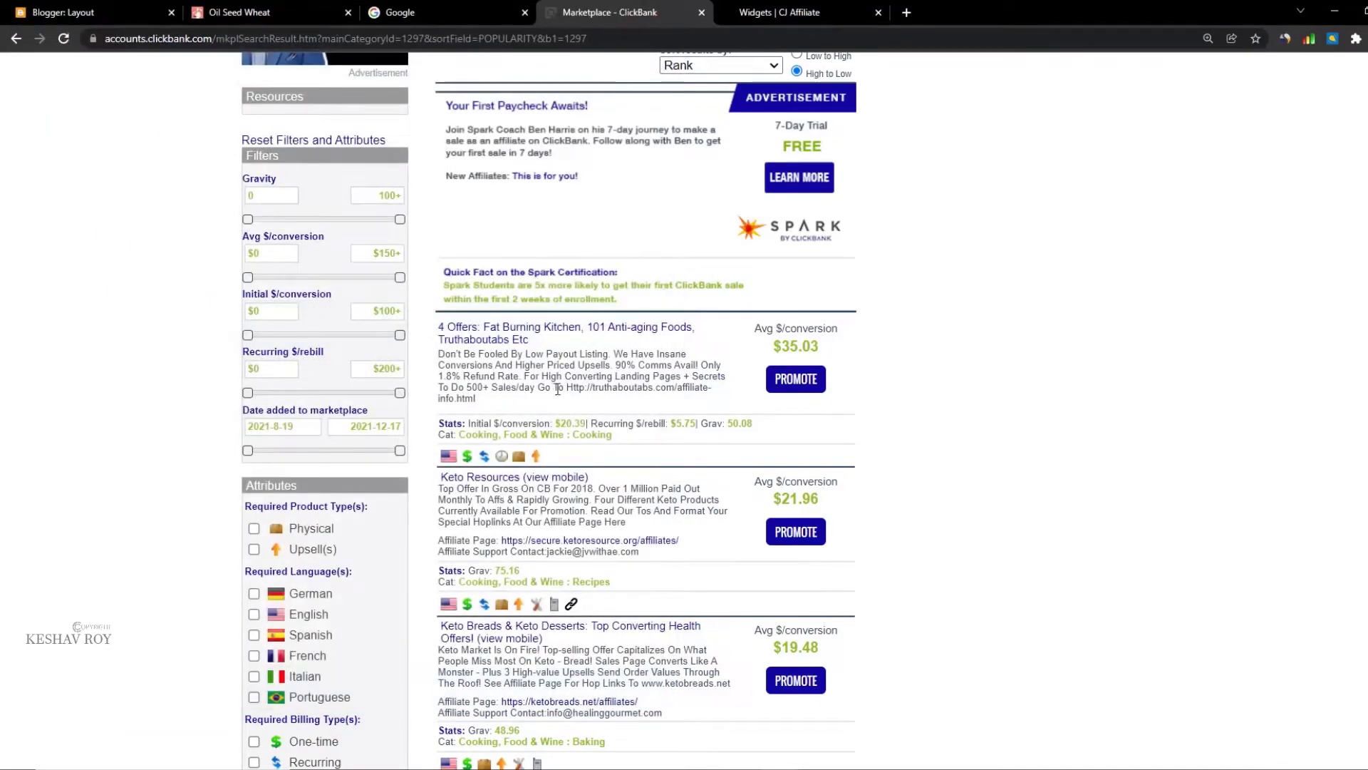
Step: Open the truthaboutabs.com affiliate info page given in the Fat Burning Kitchen listing and examine its products, commissions and promotional material
left_click_drag(565, 387, 656, 403)
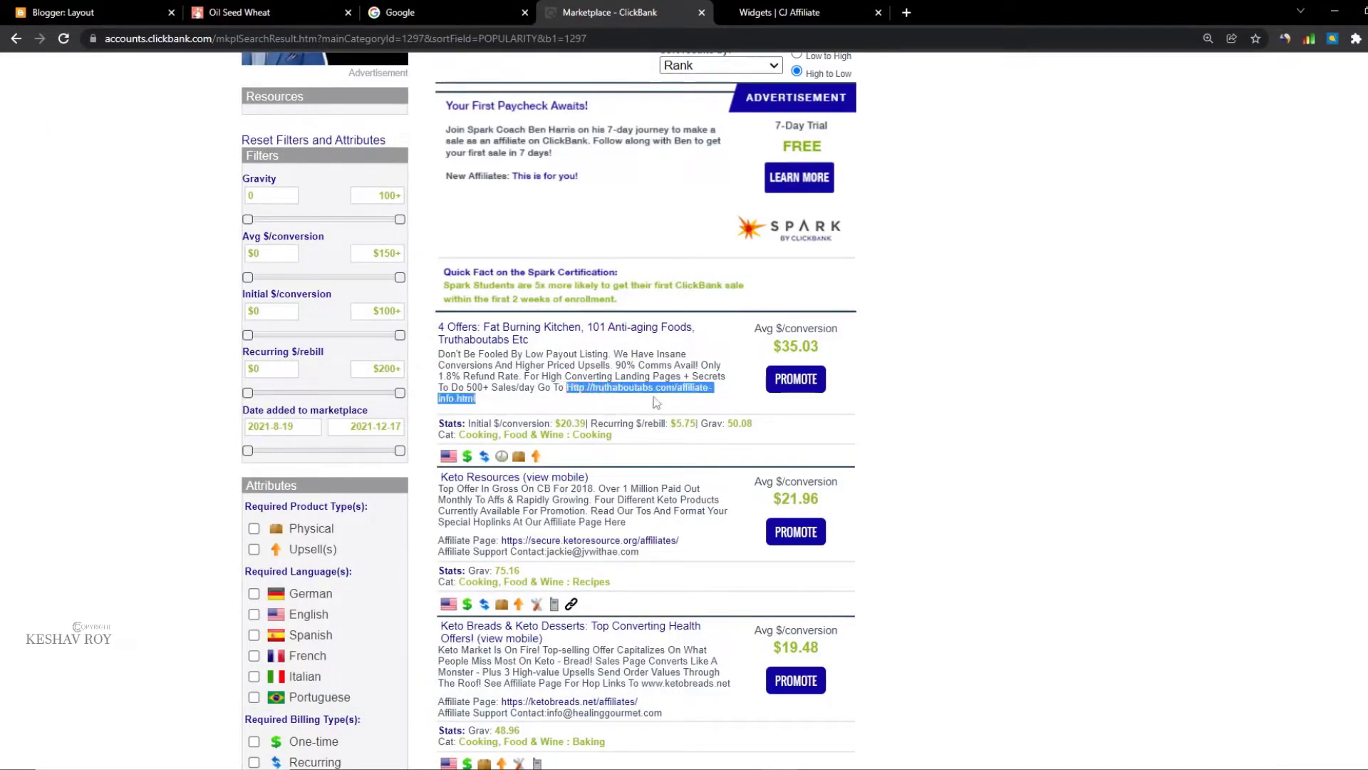
right_click(695, 388)
left_click(715, 436)
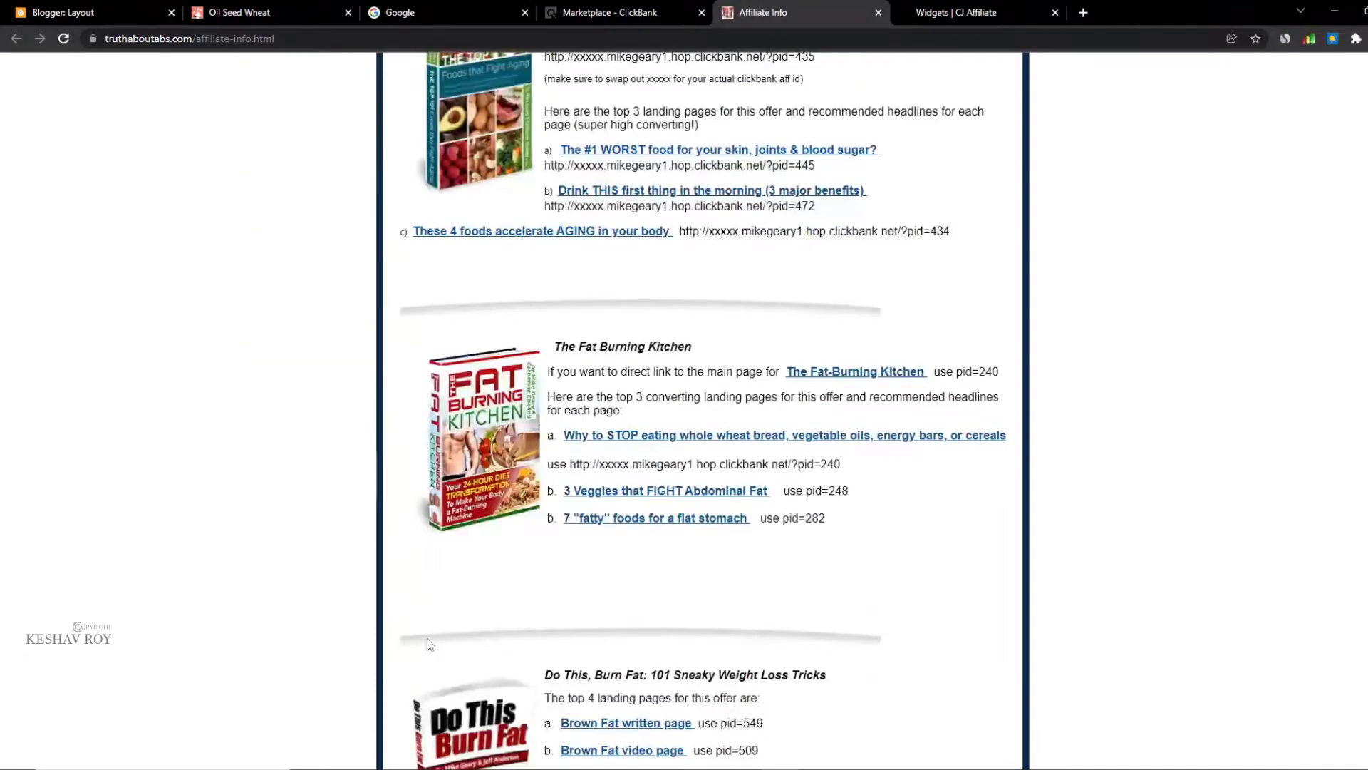
scroll(426, 639, "up", 6)
scroll(426, 639, "up", 5)
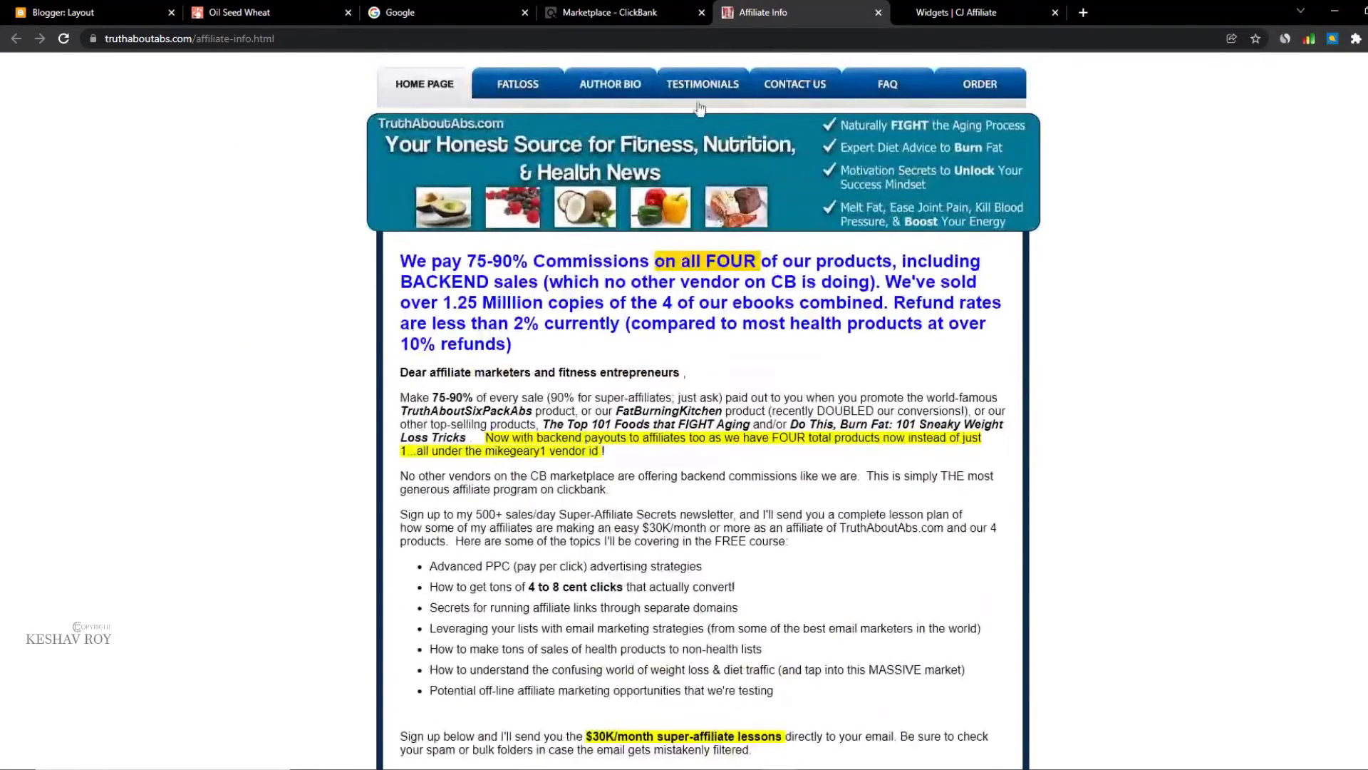
scroll(557, 526, "down", 20)
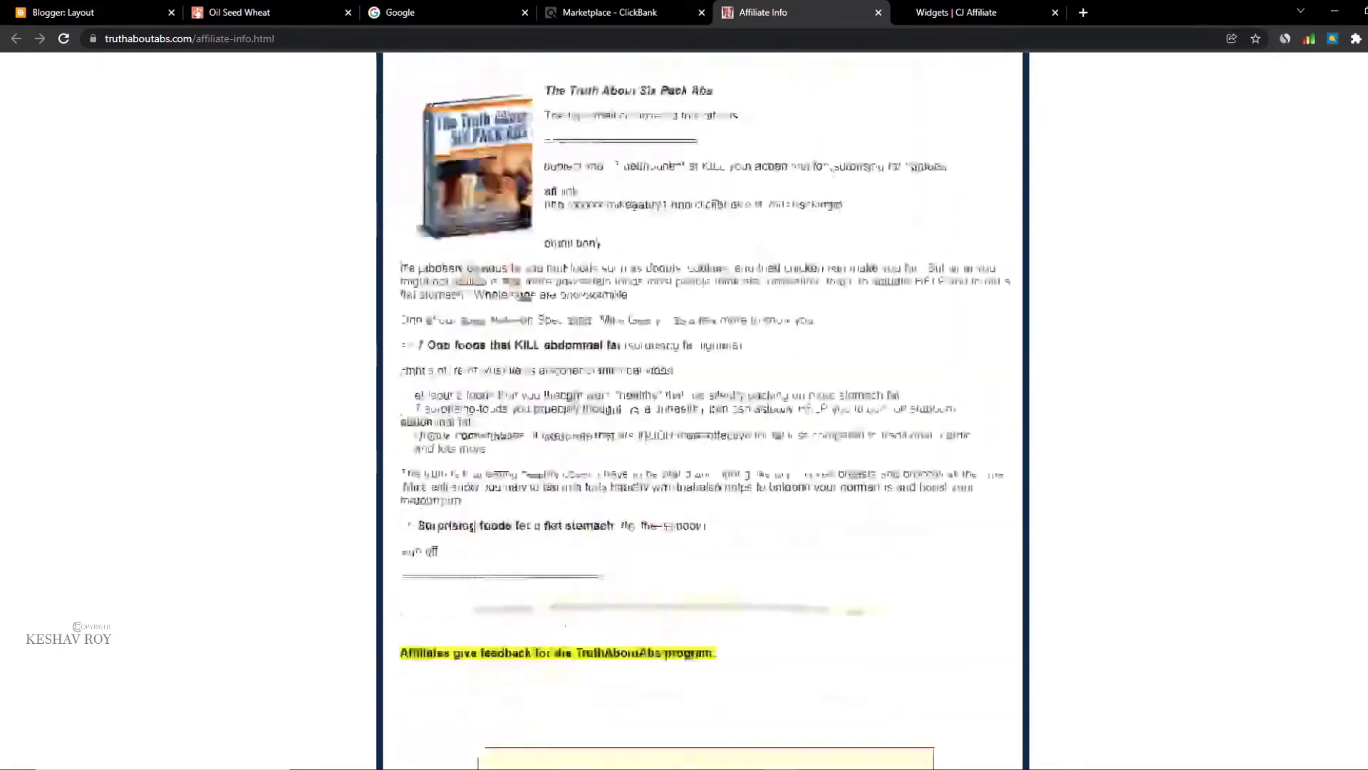
scroll(565, 623, "down", 15)
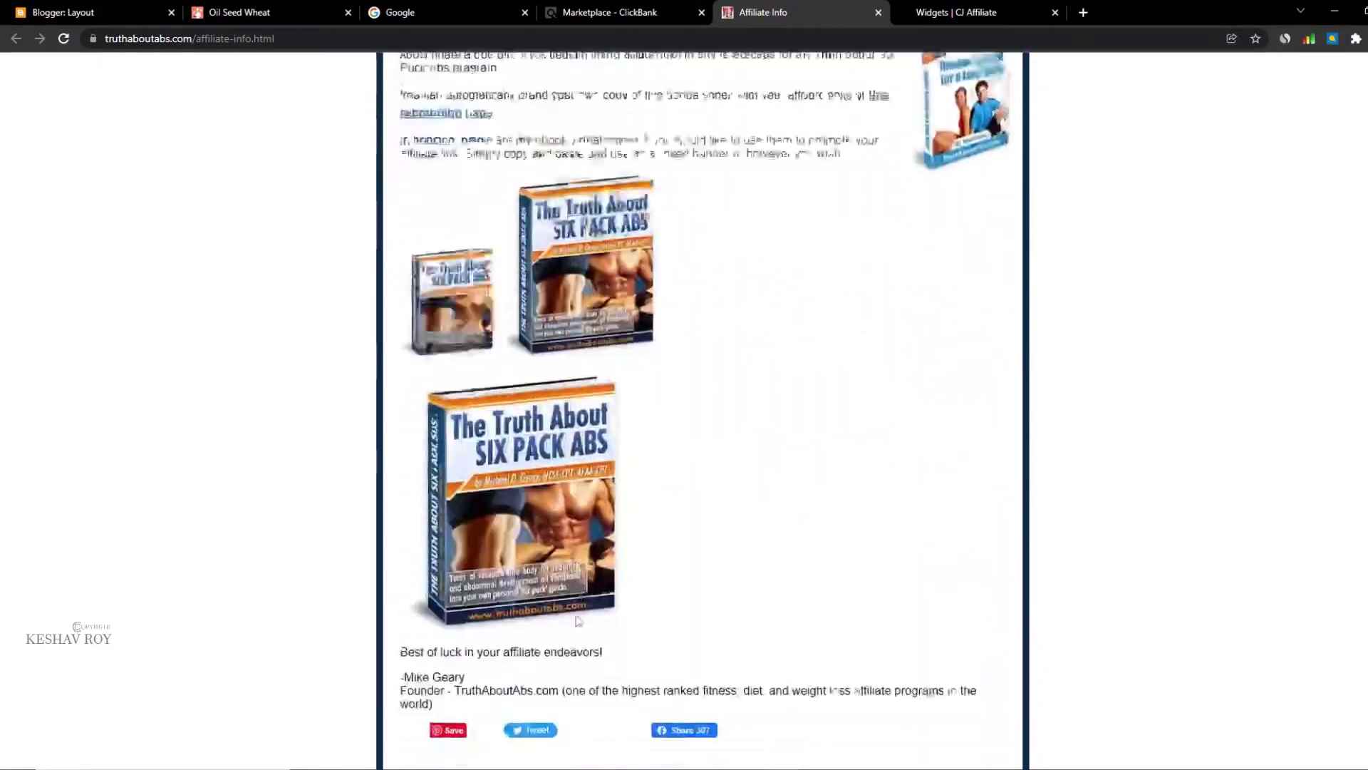
scroll(577, 620, "up", 8)
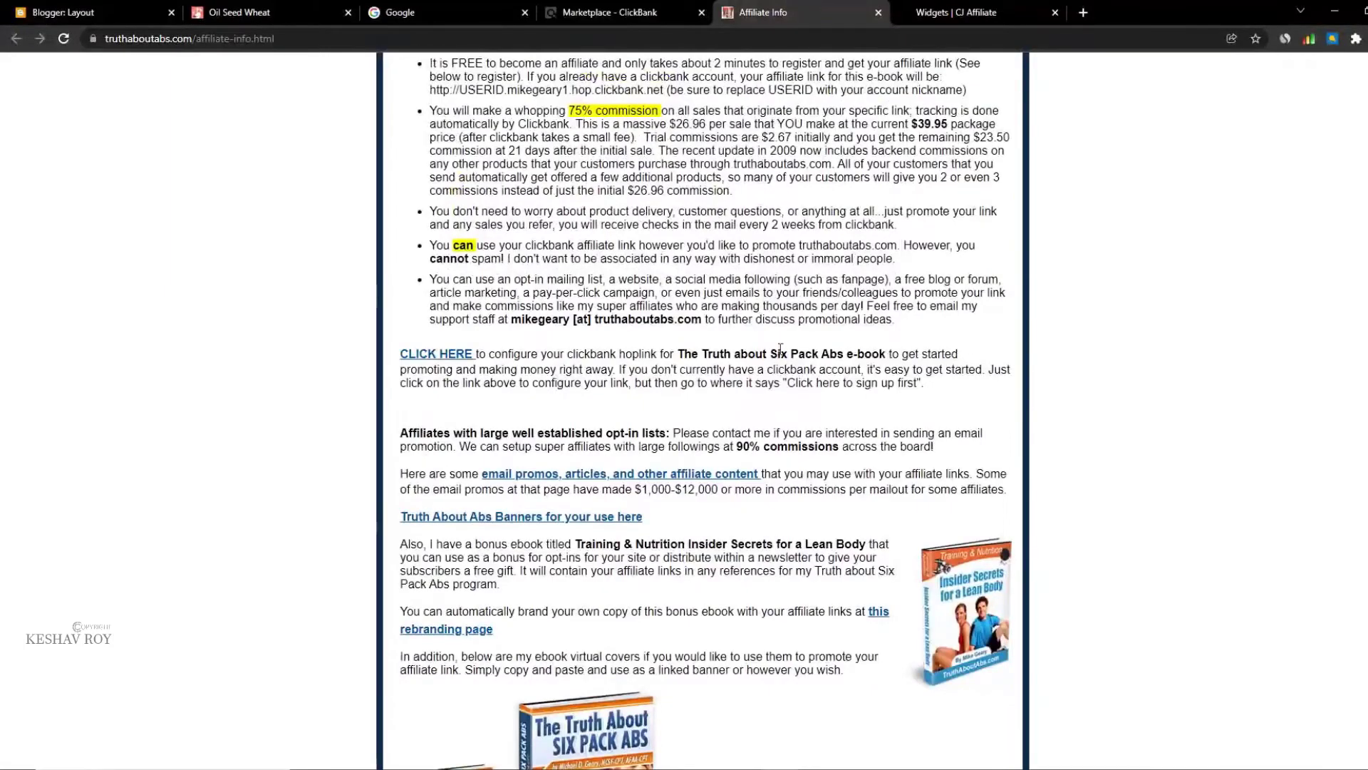
Step: Read the notes on affiliate promotions and open the page with email promos, articles, and other affiliate content
left_click_drag(481, 366, 925, 467)
left_click(591, 538)
left_click_drag(406, 479, 748, 475)
left_click(824, 487)
left_click(578, 476)
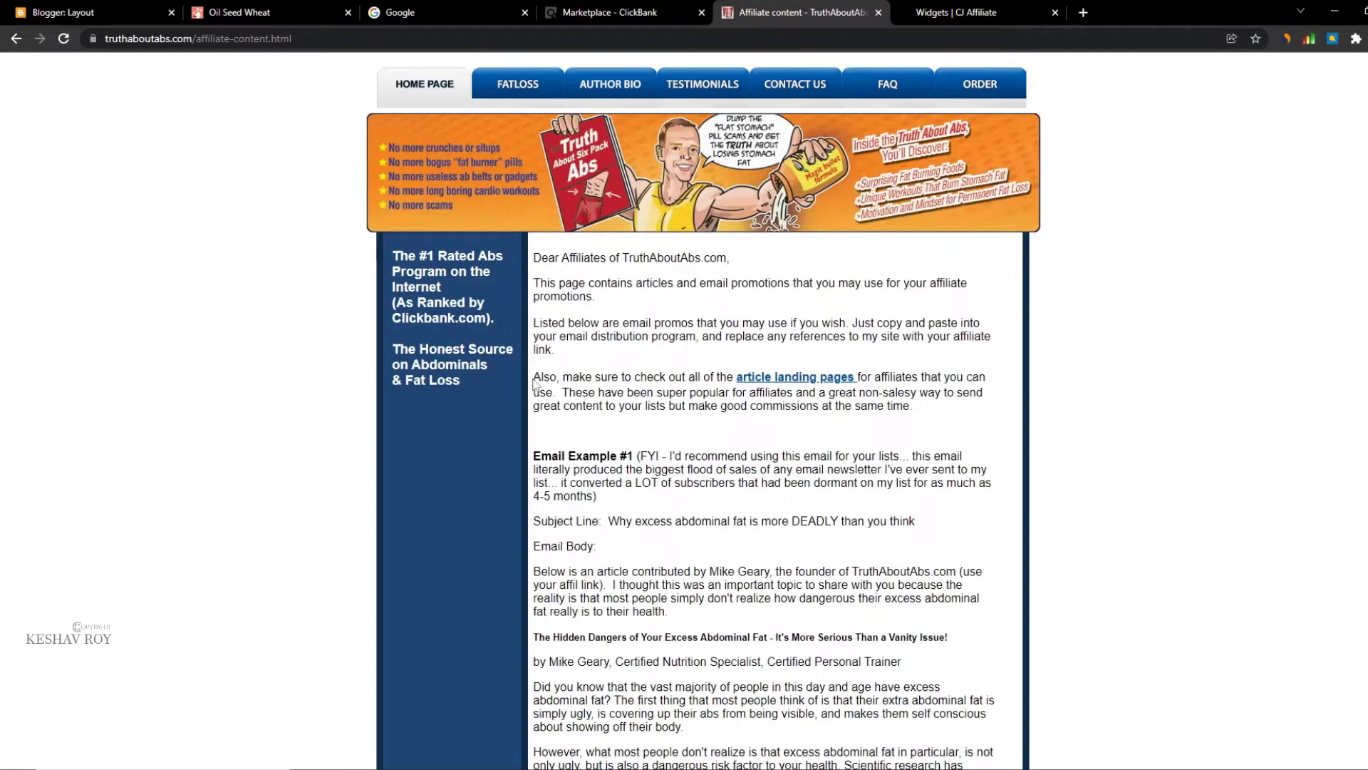
Step: Open the article landing pages for affiliates and look through the list of fitness, diet and workout tips articles
key("End")
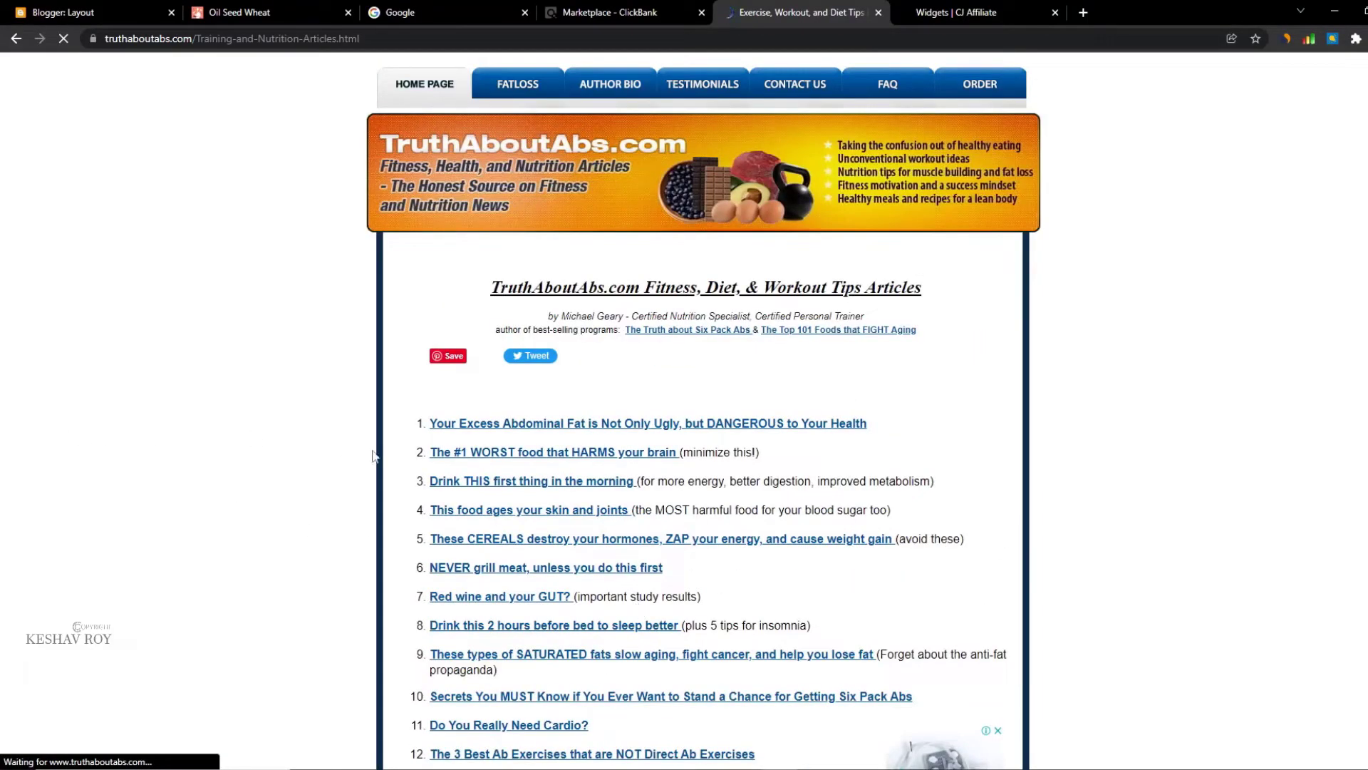
scroll(570, 464, "down", 5)
scroll(501, 408, "down", 8)
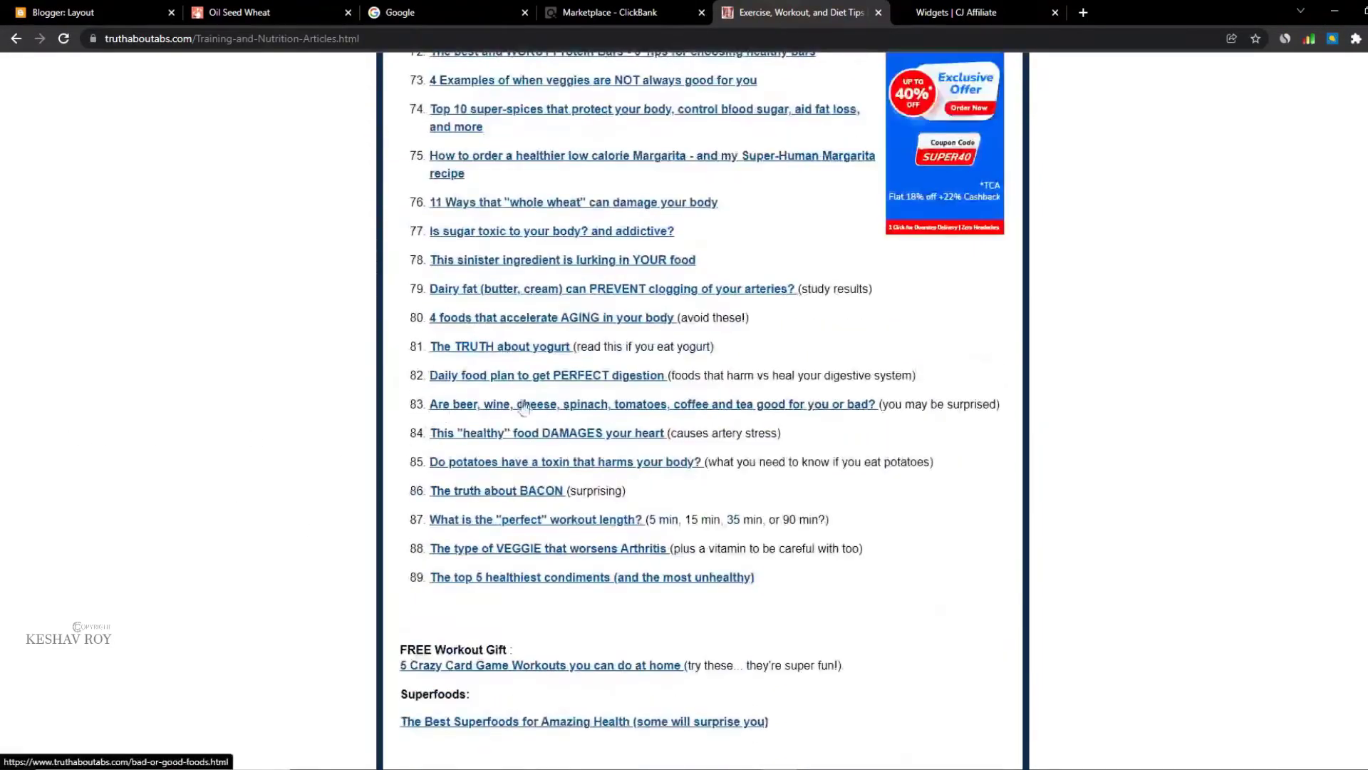